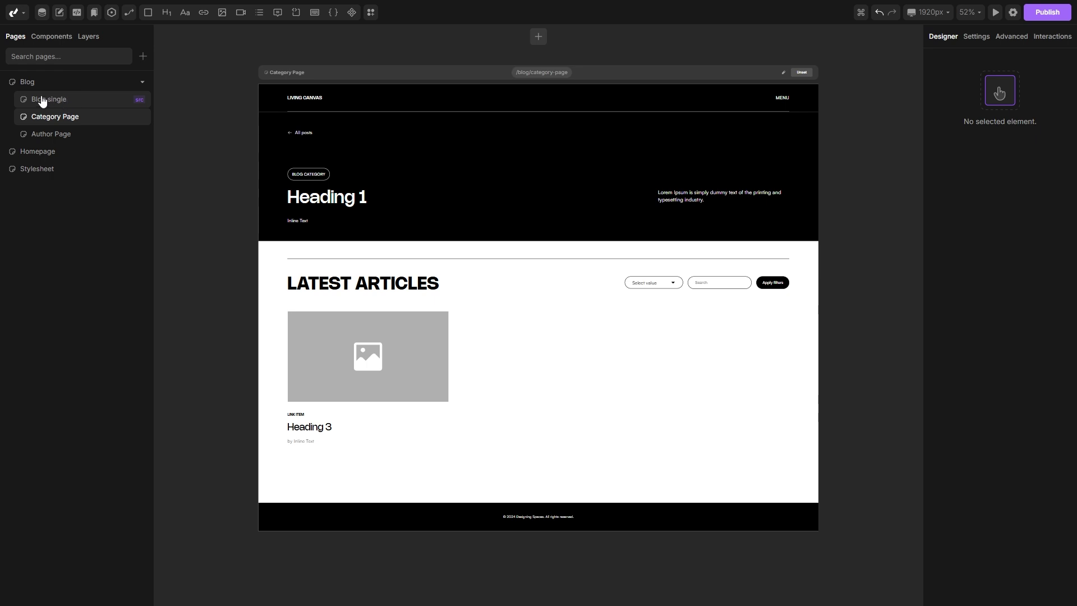
- Set the Category collection as the data source of the Category Page
right_click(47, 119)
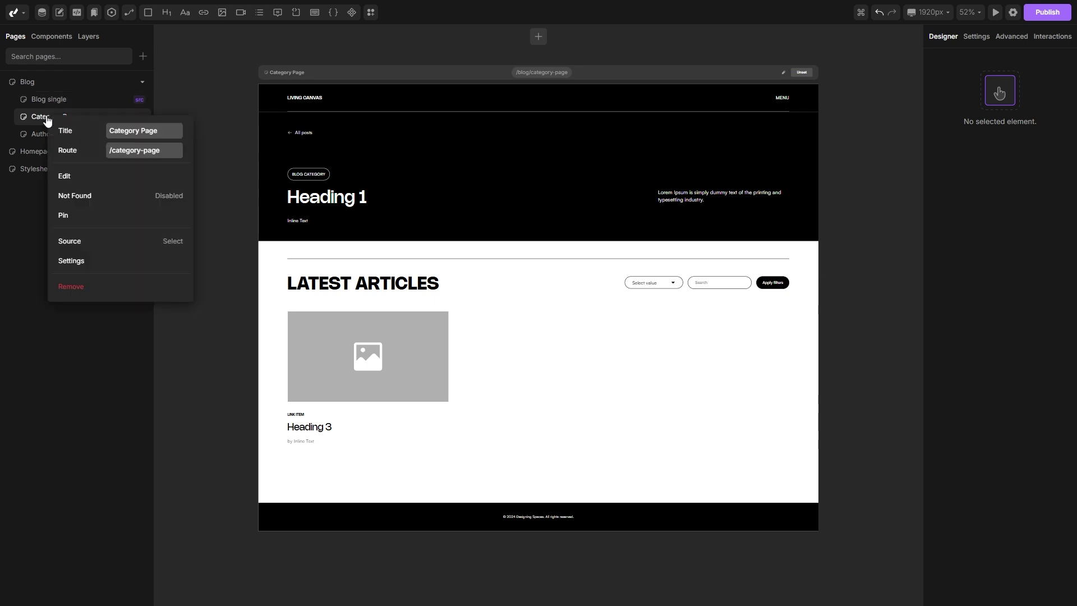
click(83, 242)
click(525, 308)
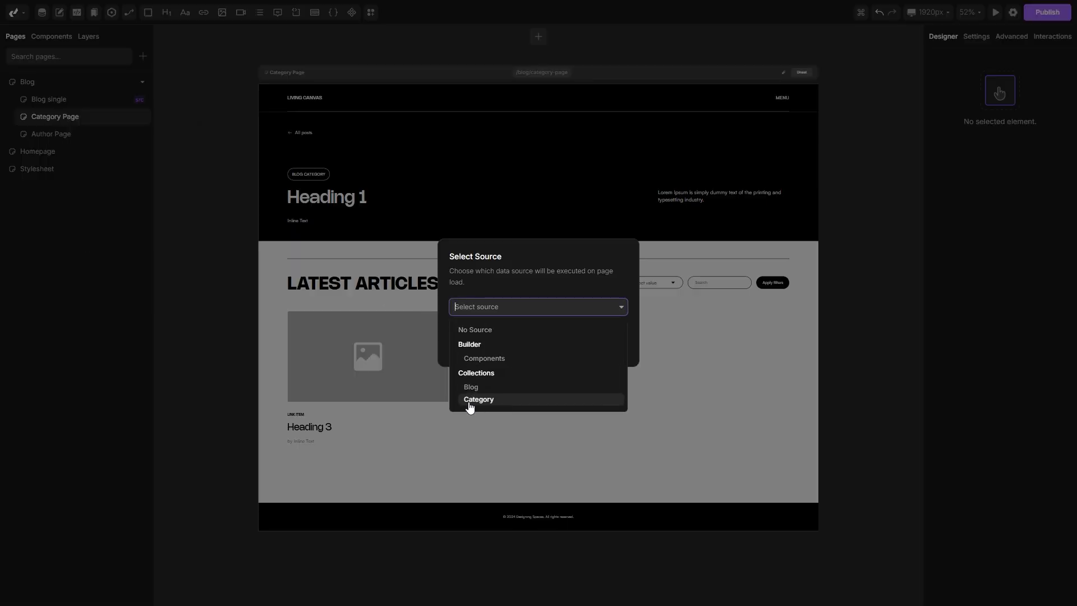
click(507, 400)
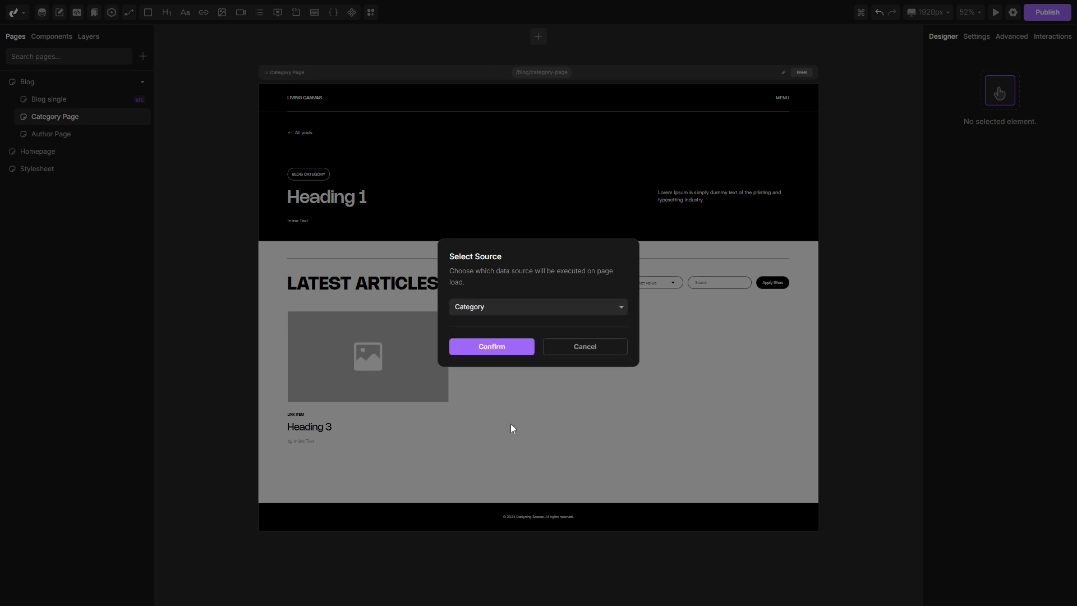
click(492, 348)
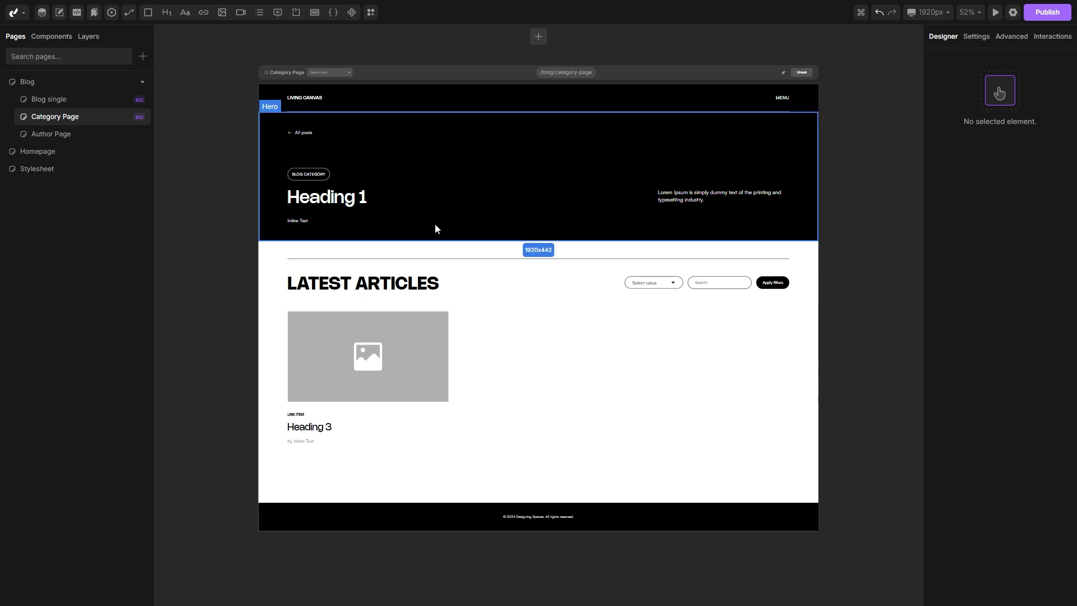
- Bind the content of the hero's Heading 1 to the page variable's data name field
click(324, 199)
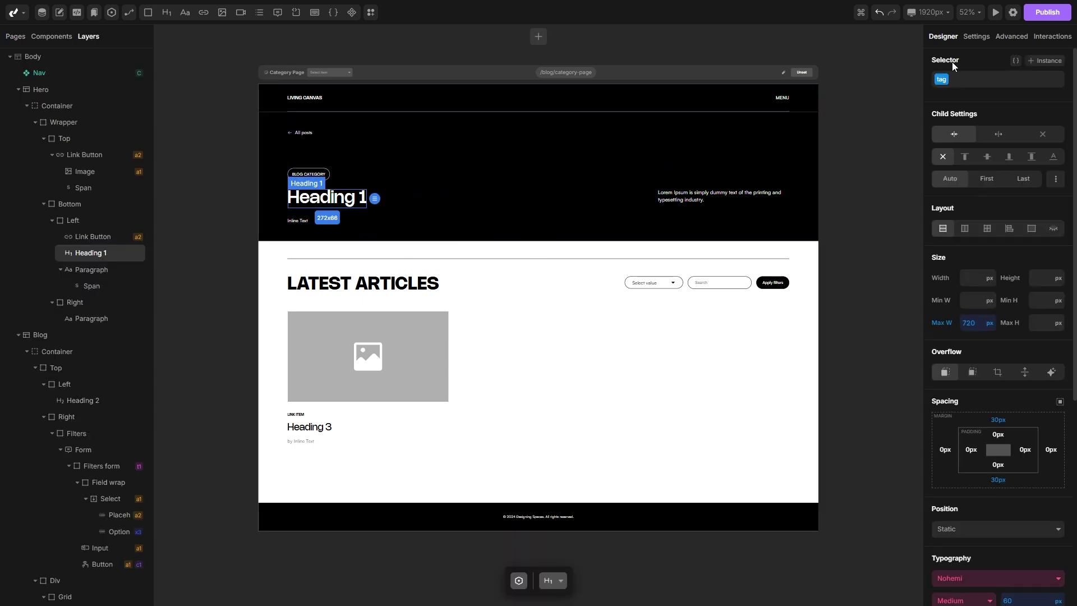
click(975, 37)
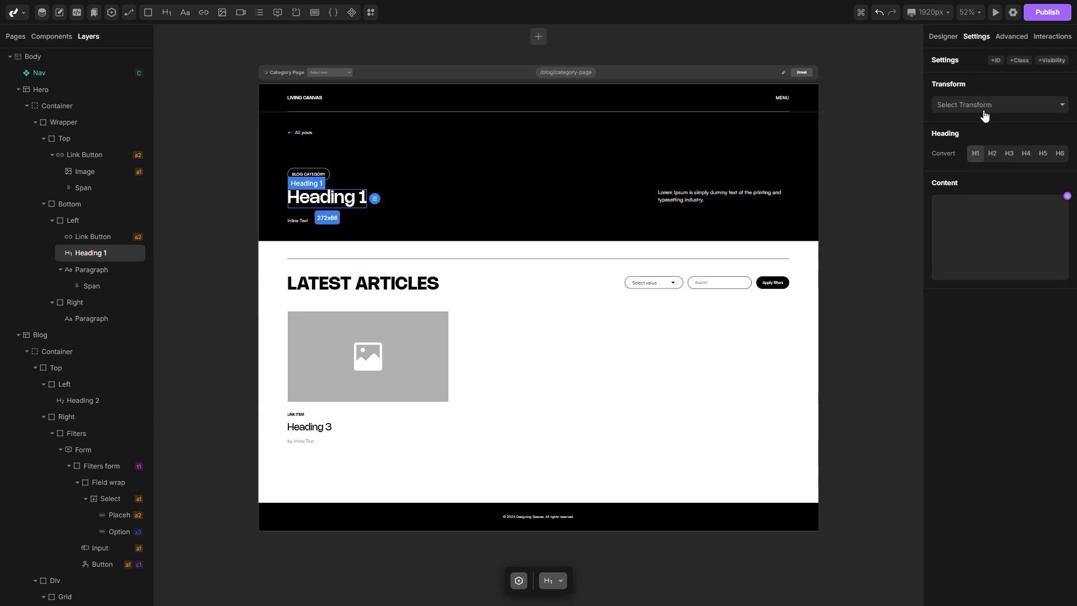
click(1067, 196)
click(778, 286)
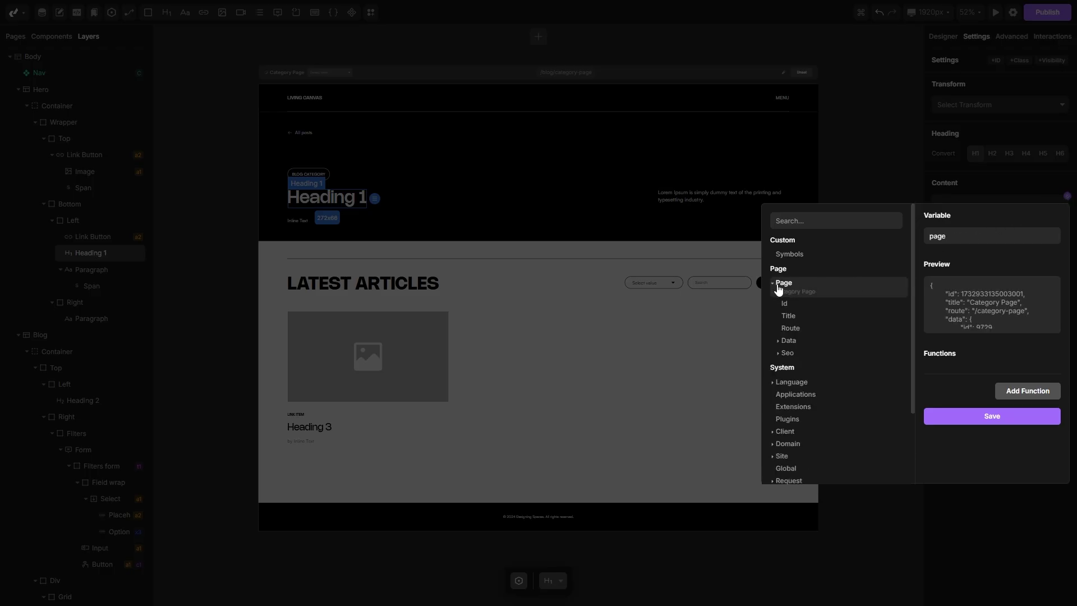
click(785, 342)
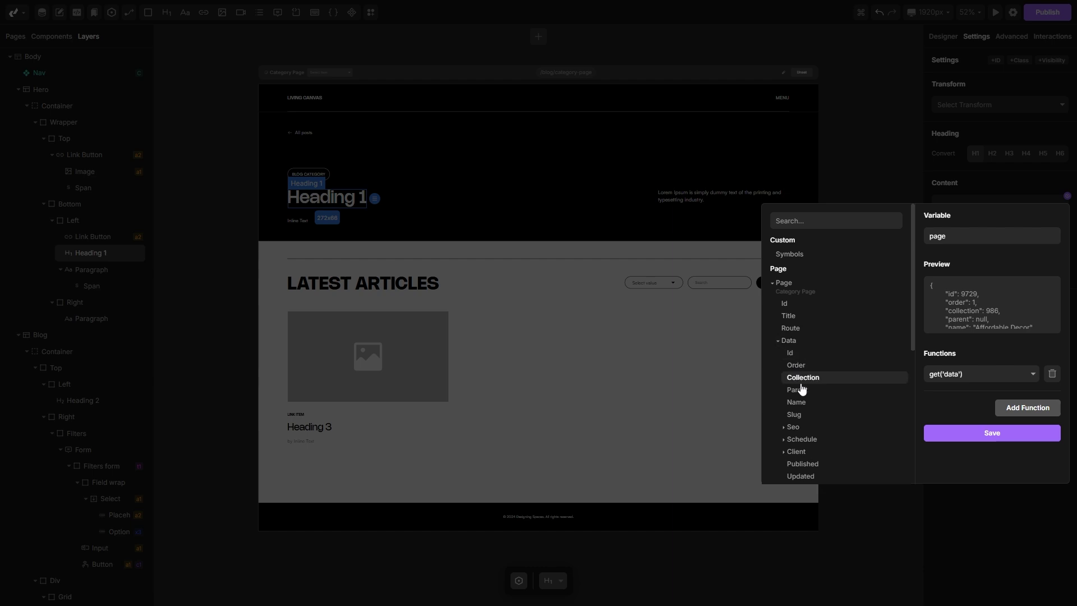
click(799, 404)
click(974, 454)
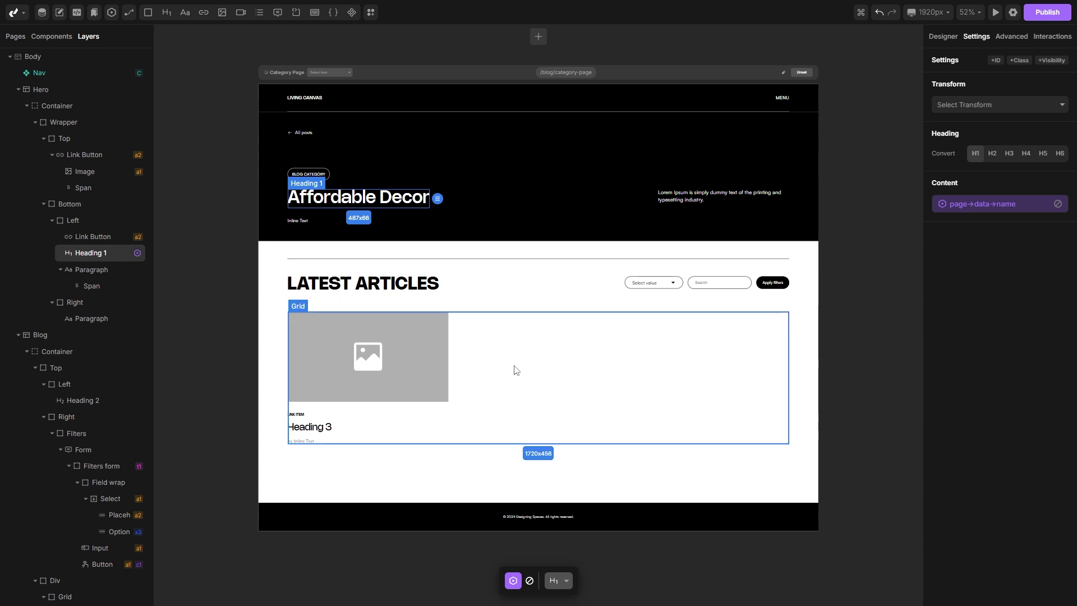
- Connect the Blog item card component in the grid to the Blog collection as a repeating source with the key blog
click(466, 367)
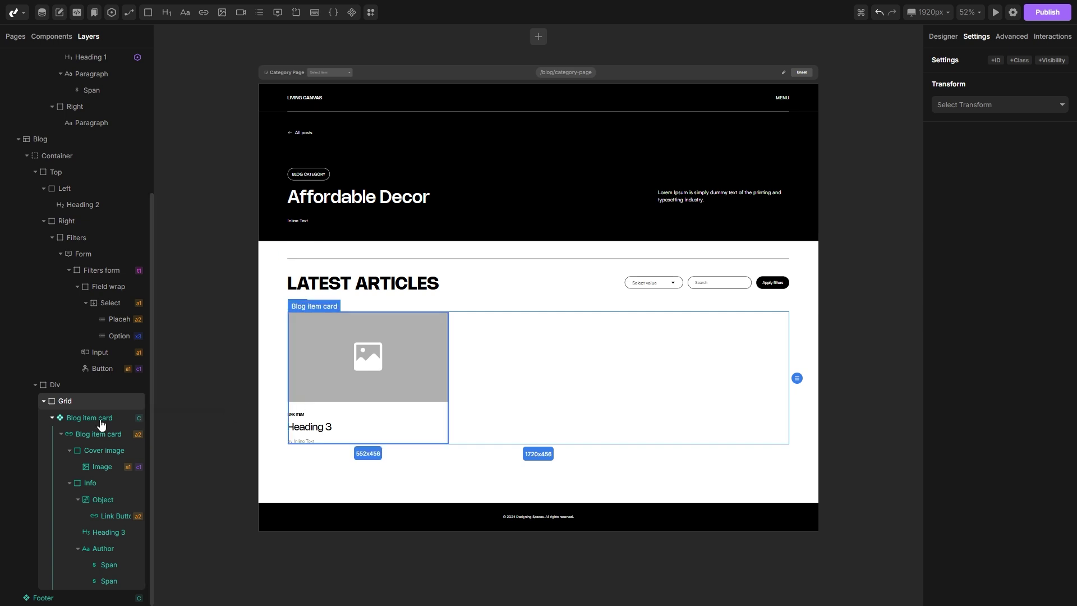
click(98, 416)
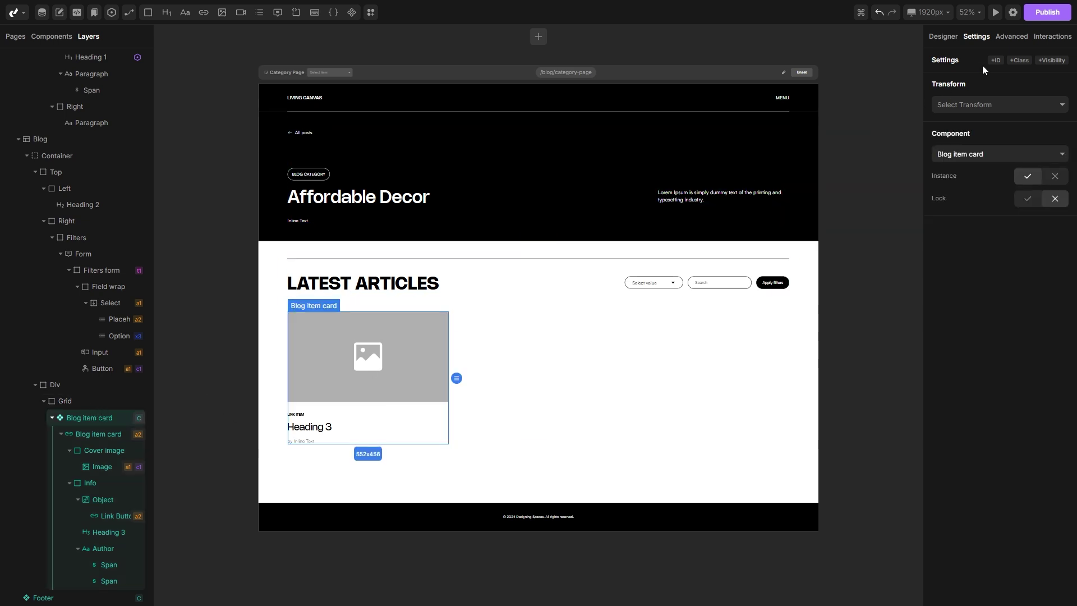
click(1013, 37)
click(990, 83)
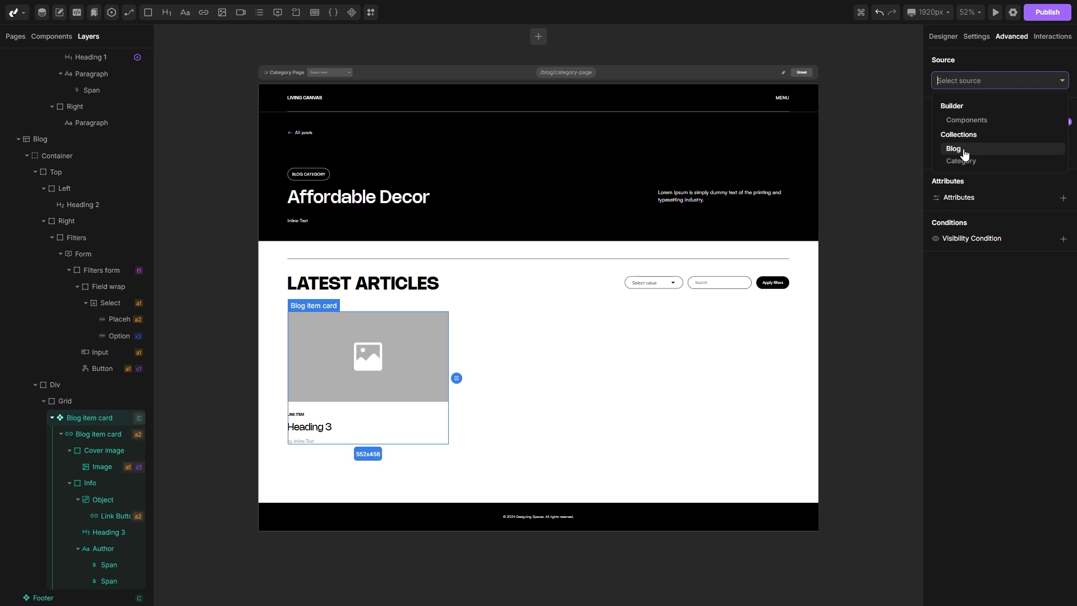
click(964, 149)
scroll(965, 252, down, 5)
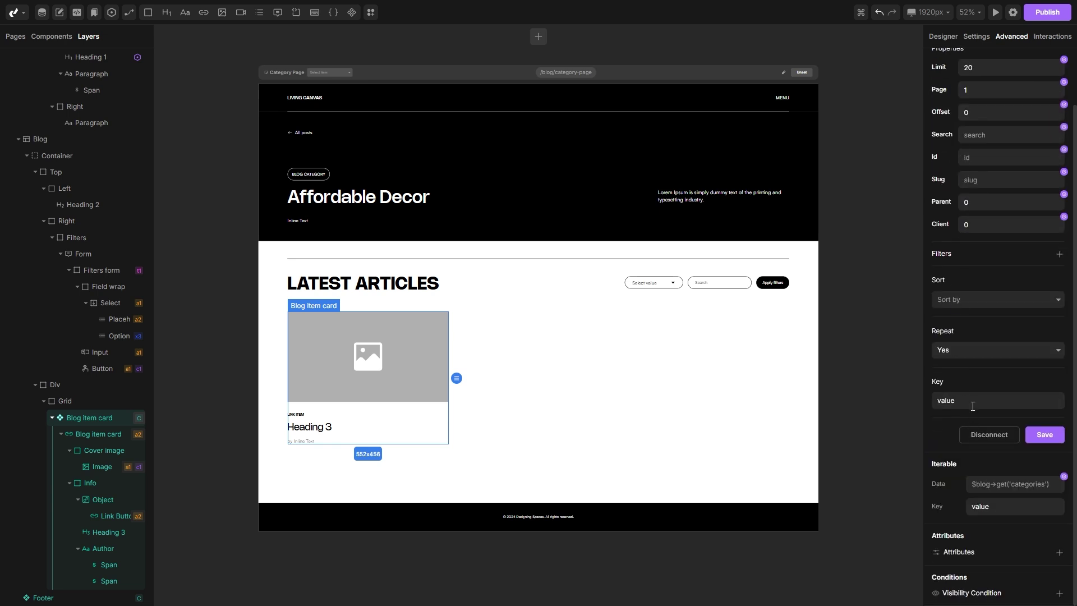
click(973, 401)
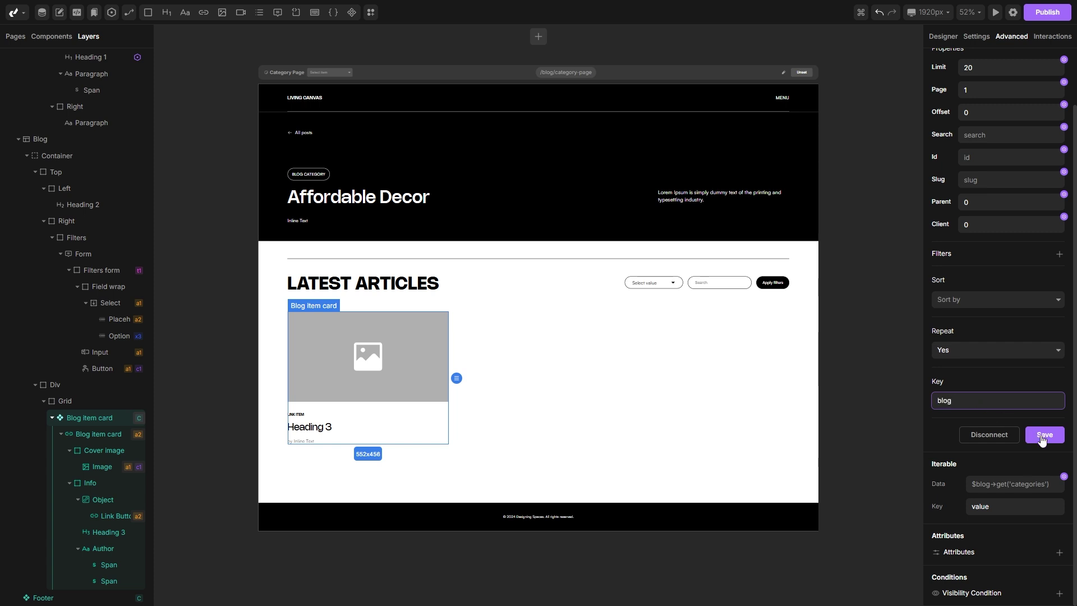
click(1043, 436)
scroll(729, 440, down, 2)
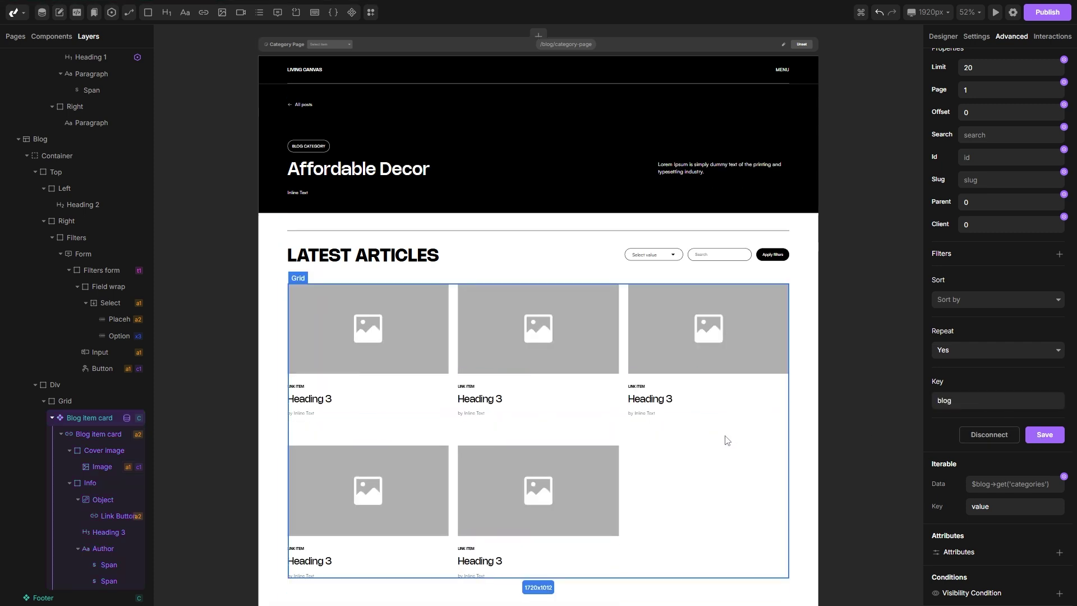
- Bind the image in the blog item card to the blog variable's cover file
click(385, 313)
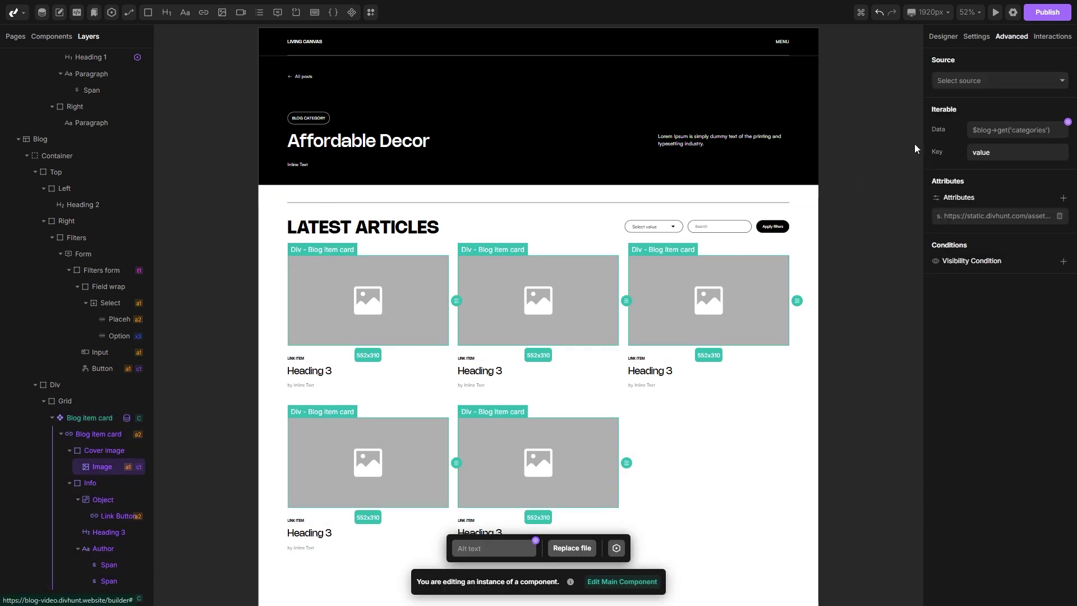
click(977, 37)
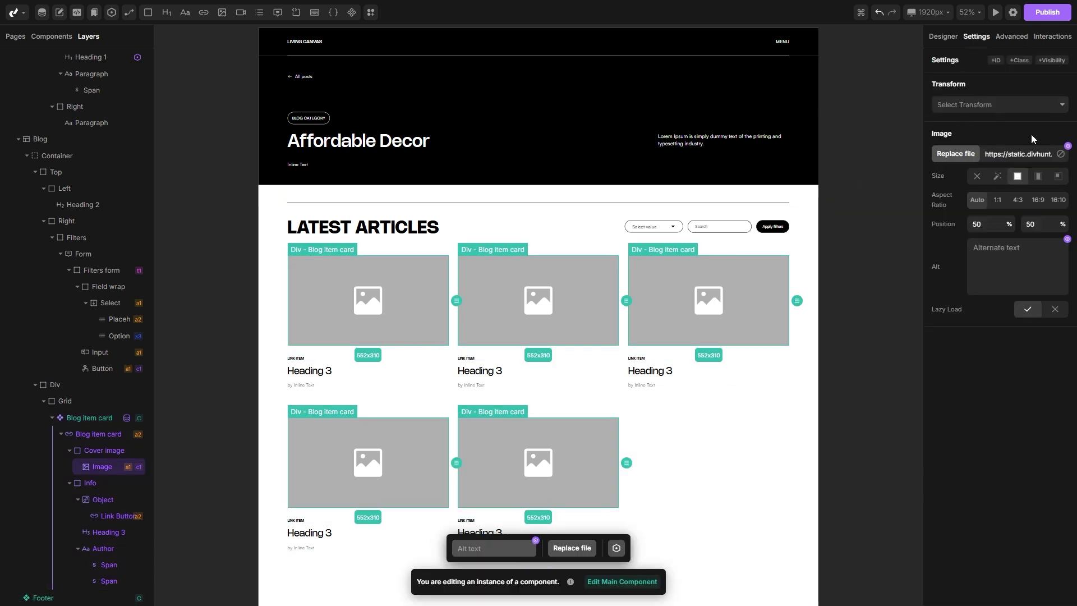
click(1067, 146)
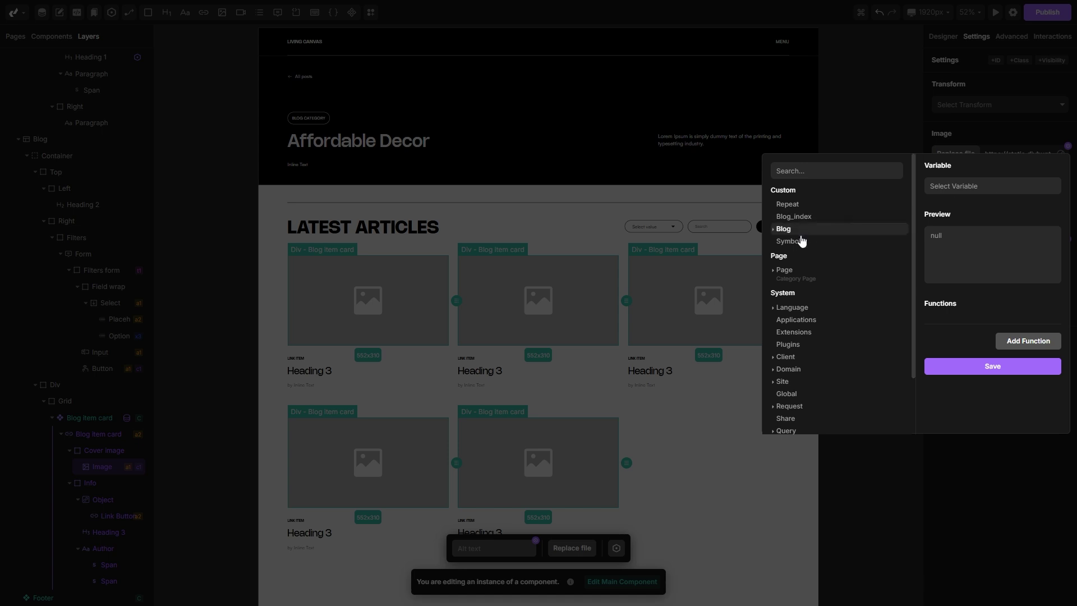
click(772, 230)
scroll(803, 272, down, 3)
scroll(804, 272, down, 1)
click(791, 314)
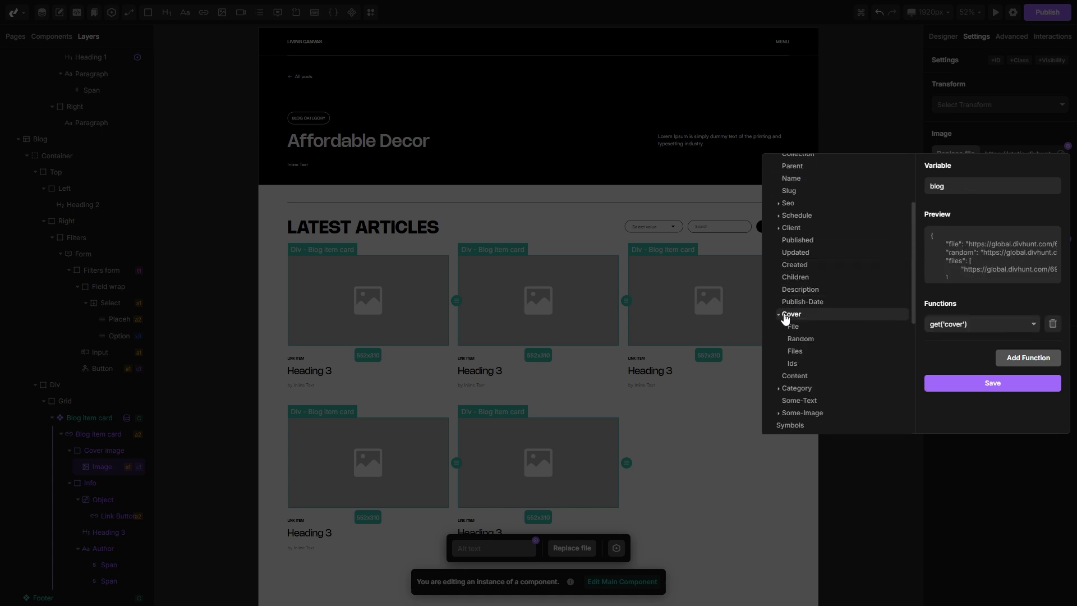
click(793, 326)
click(970, 406)
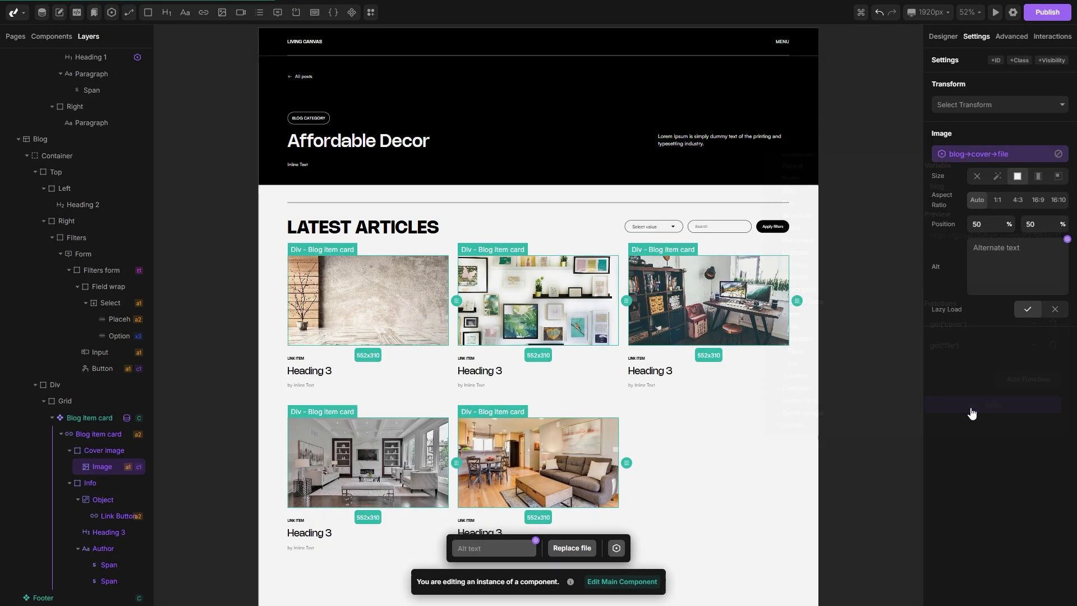
- Bind the content of the blog item card's Heading 3 to the blog name
click(305, 373)
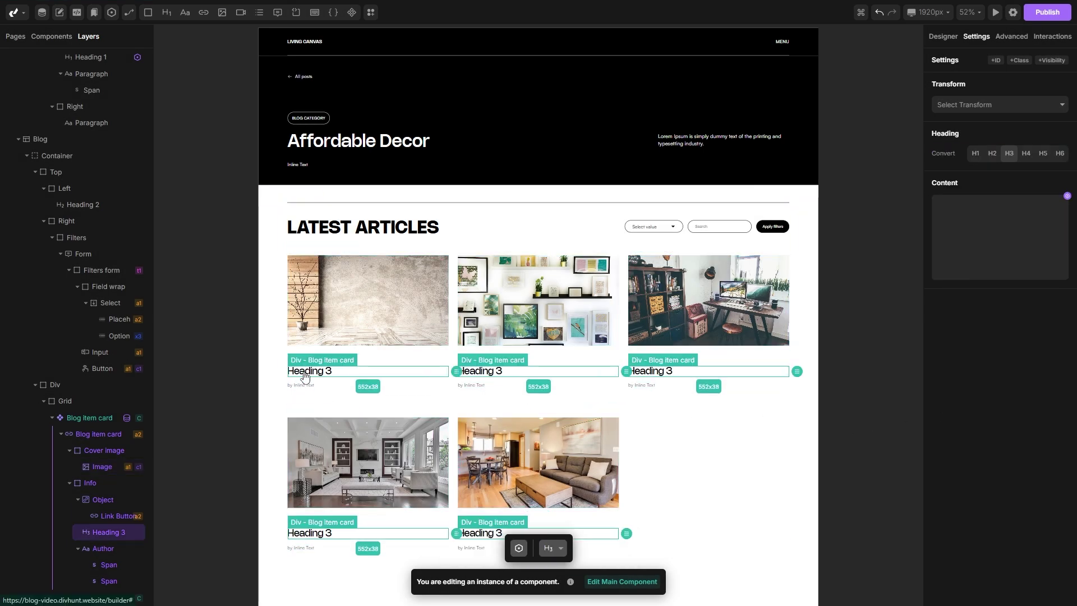
click(1067, 196)
click(782, 278)
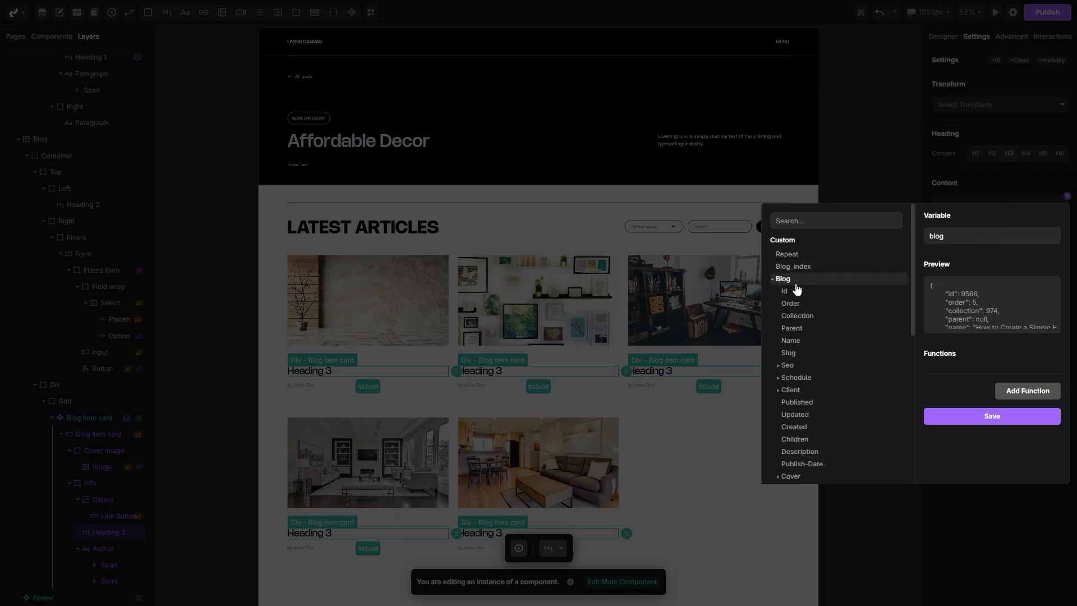
click(791, 340)
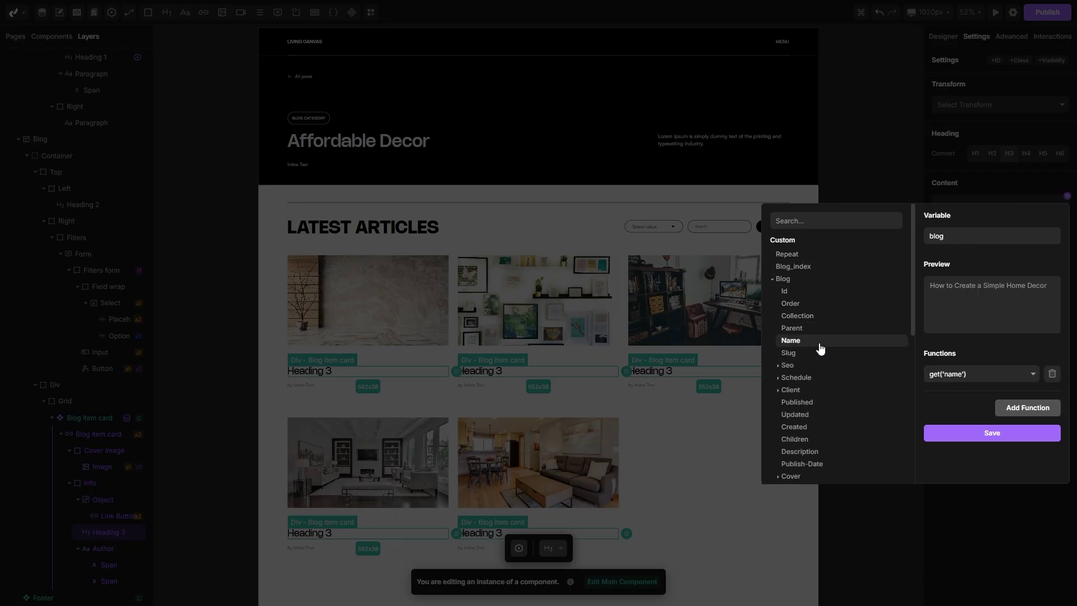
click(978, 439)
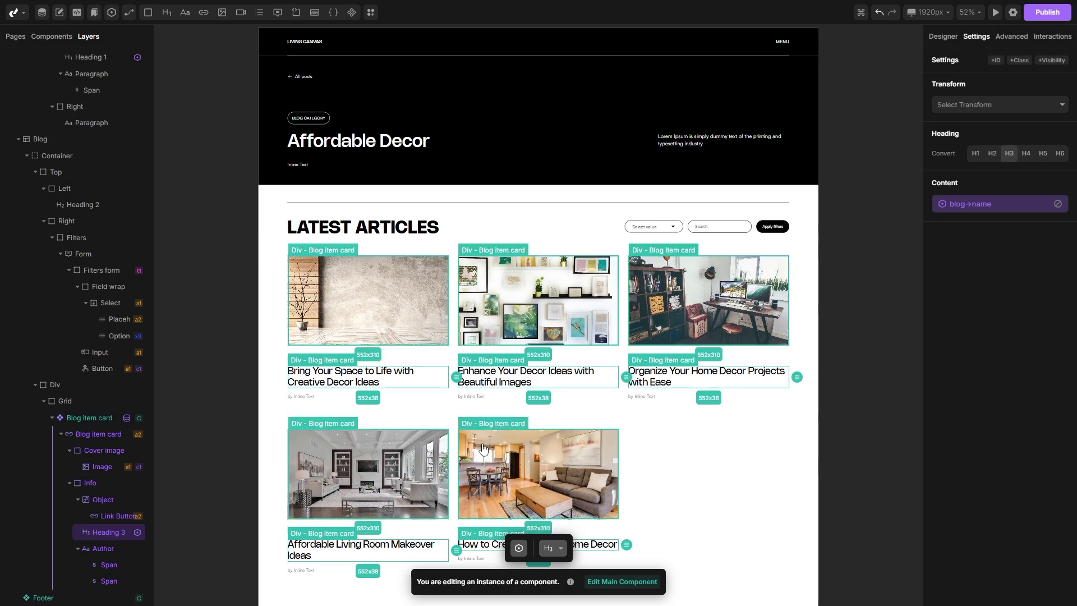
- Bind the text of the link item above the card heading to the blog's category name
click(361, 450)
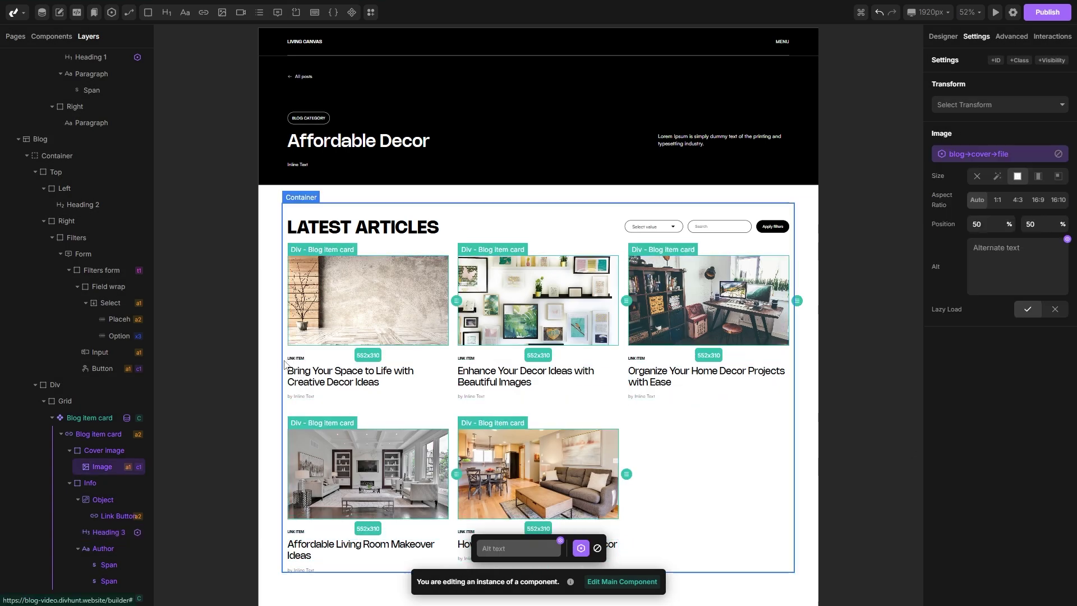
scroll(284, 364, up, 5)
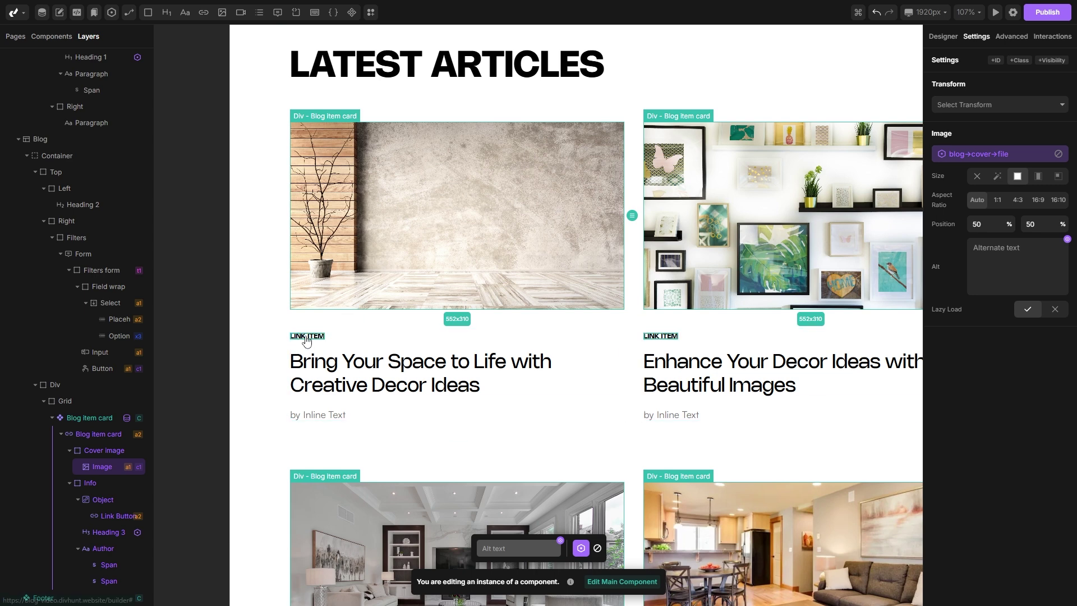
click(308, 337)
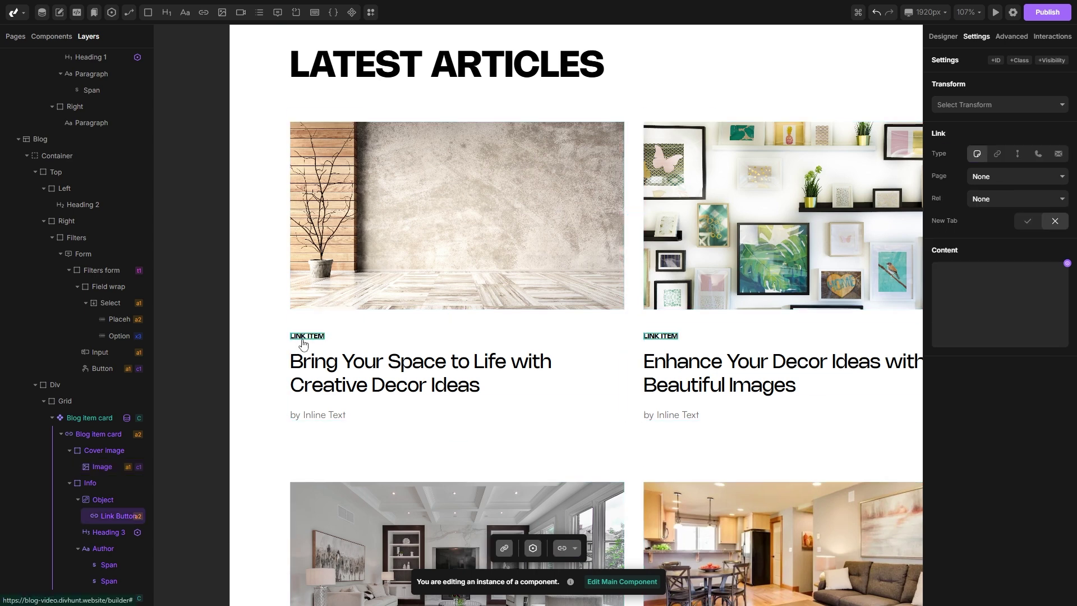
click(1067, 263)
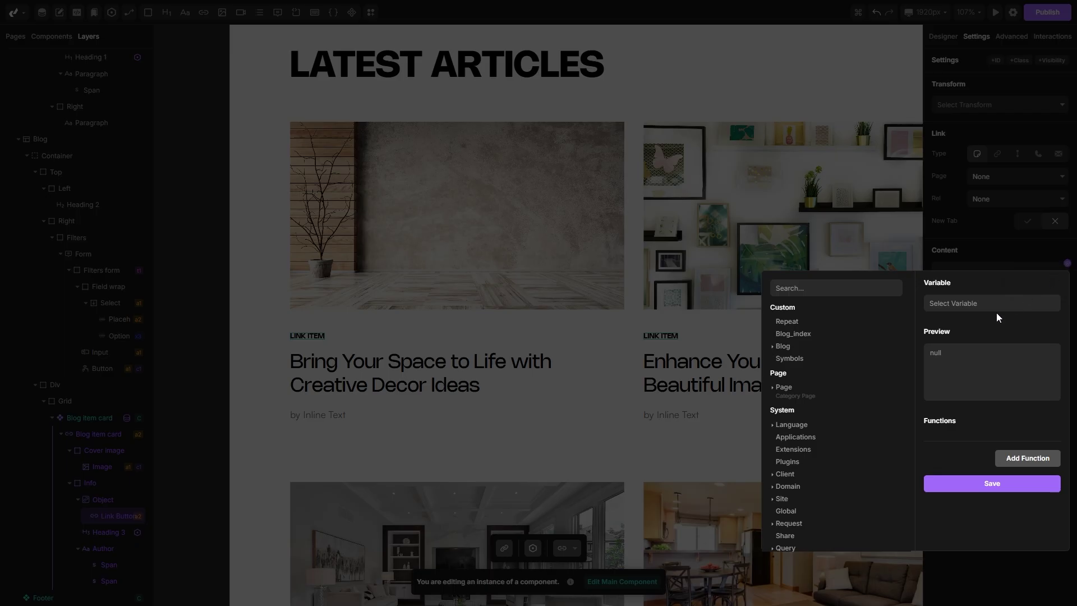
click(779, 348)
scroll(810, 337, down, 5)
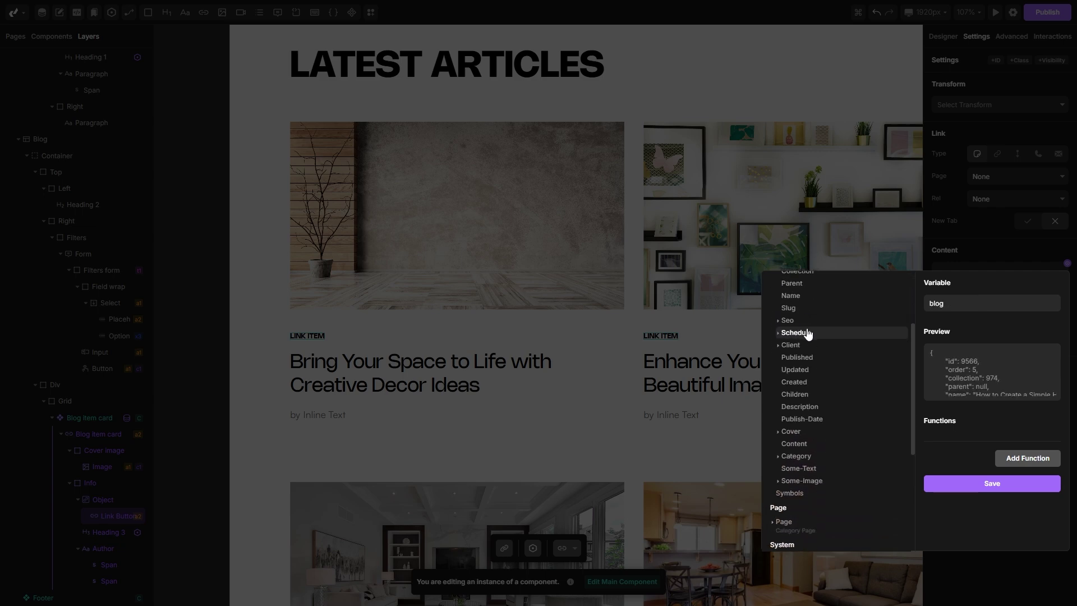
click(797, 401)
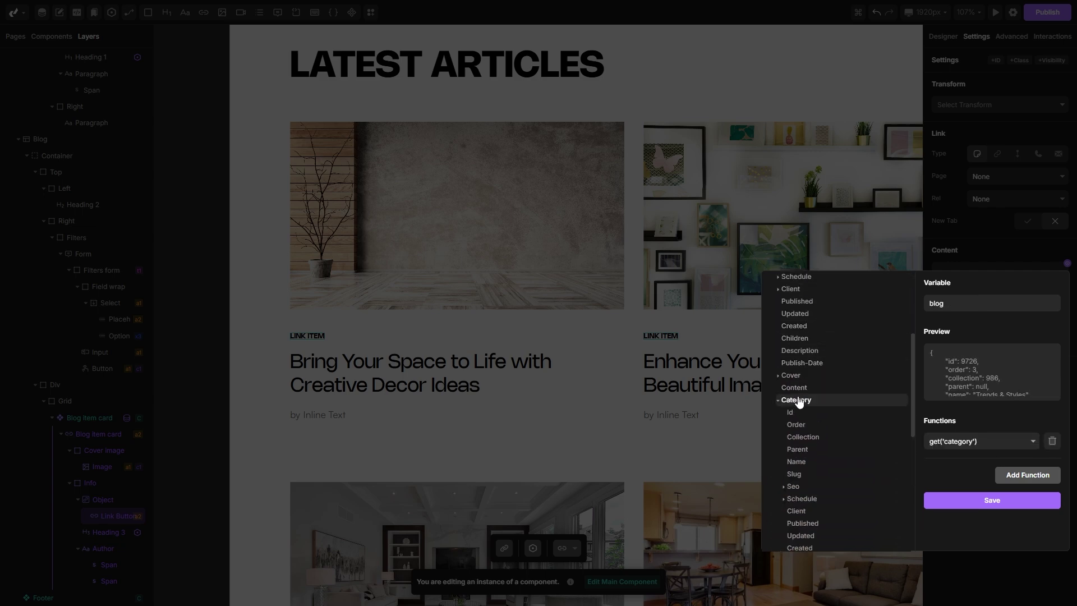
scroll(801, 398, down, 2)
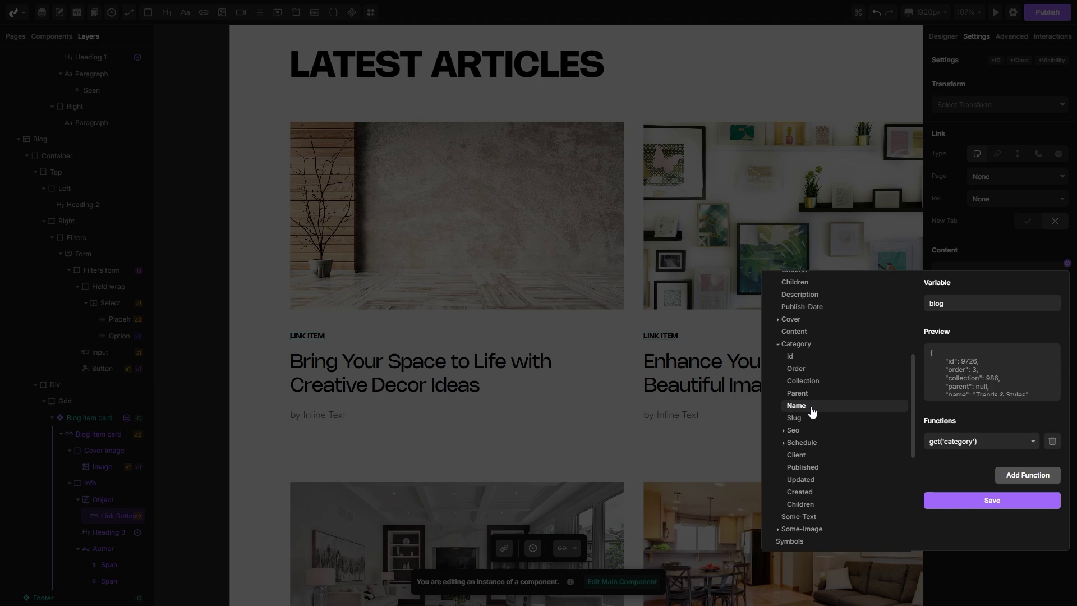
click(813, 410)
click(990, 522)
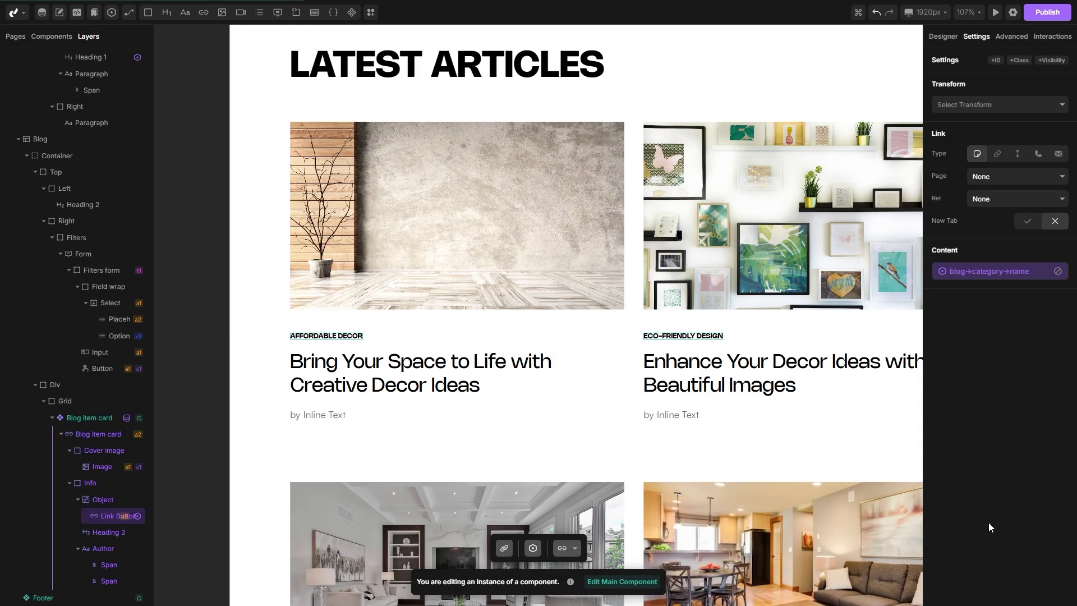
- Link the blog item card in the articles grid to the Blog Single page
click(731, 448)
scroll(726, 439, down, 5)
scroll(724, 431, right, 5)
scroll(723, 431, down, 2)
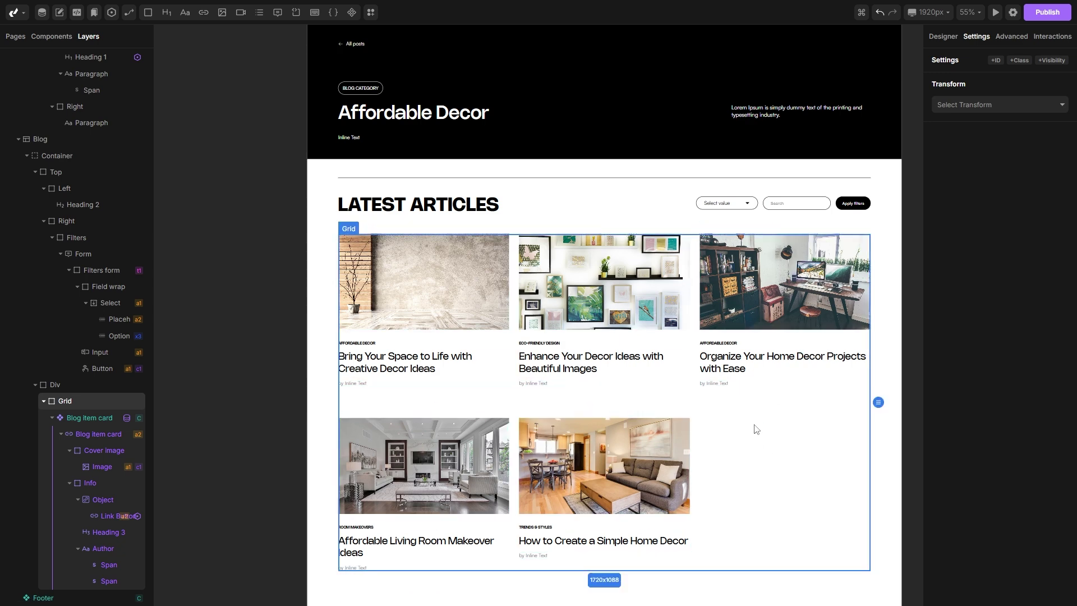
scroll(780, 430, down, 1)
scroll(780, 430, left, 1)
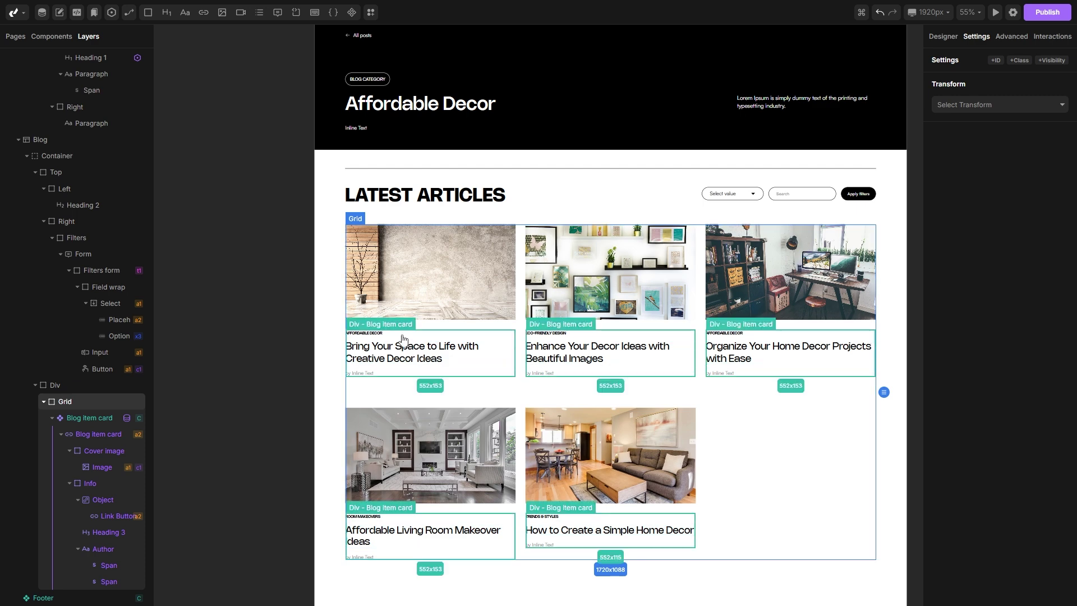
click(398, 331)
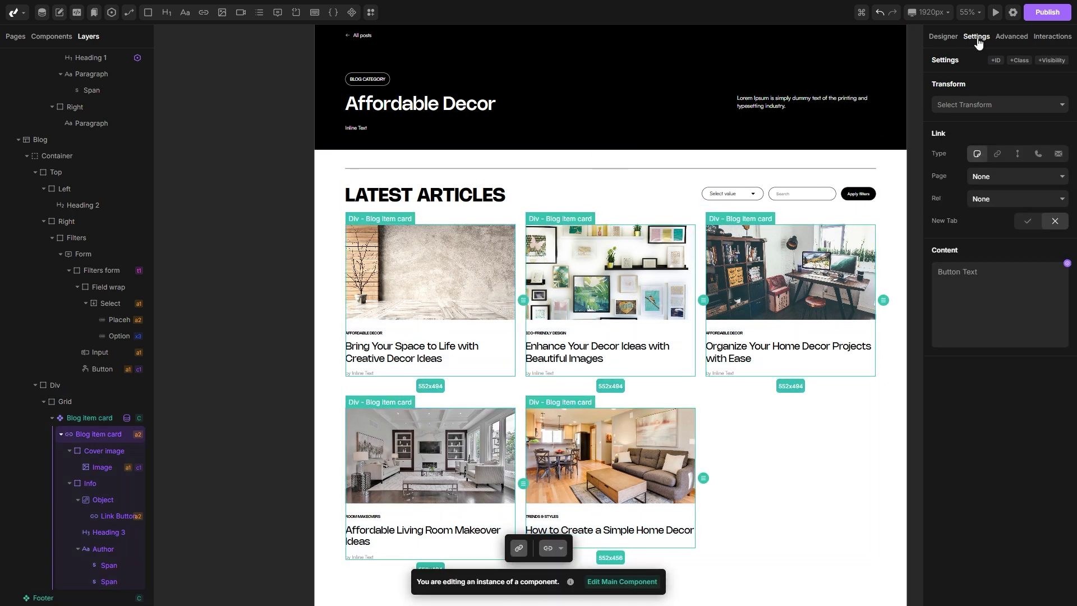
click(1008, 175)
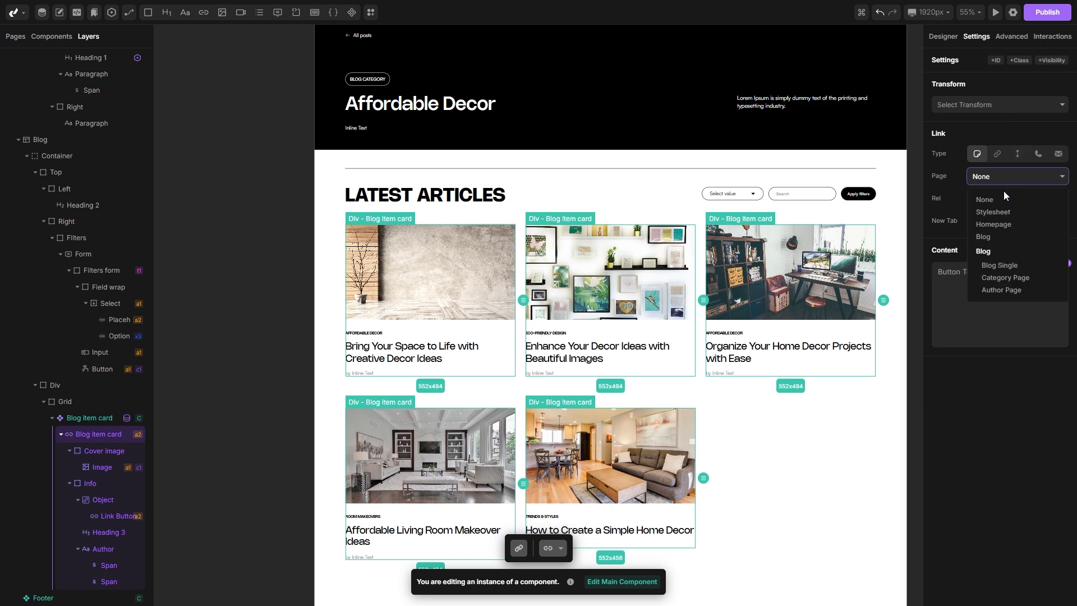
click(1012, 267)
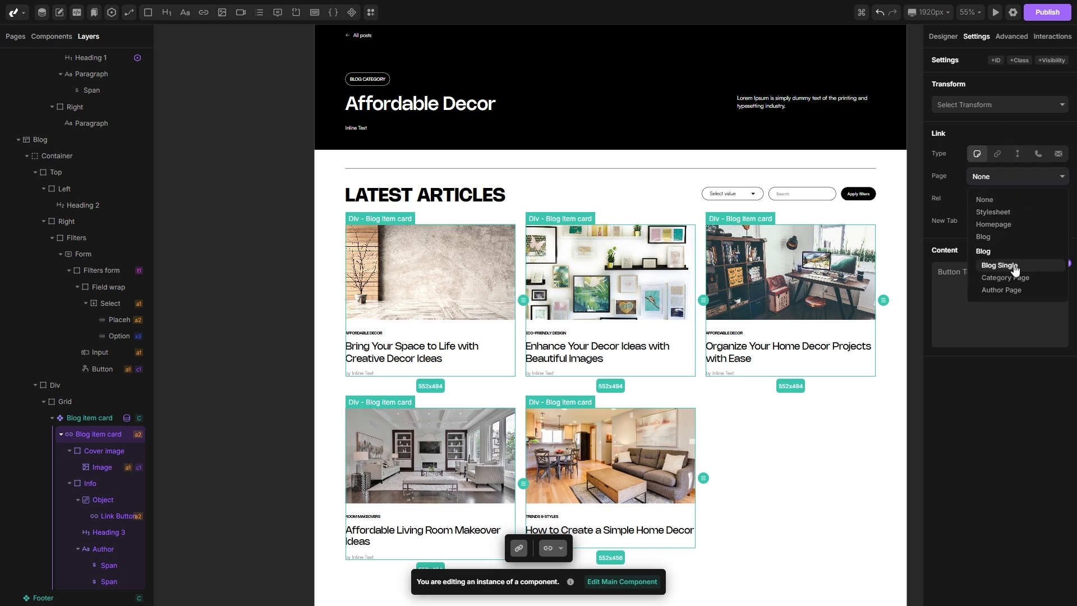
- Bind the blog item card's slug route variable to the blog's slug and save it
click(1010, 37)
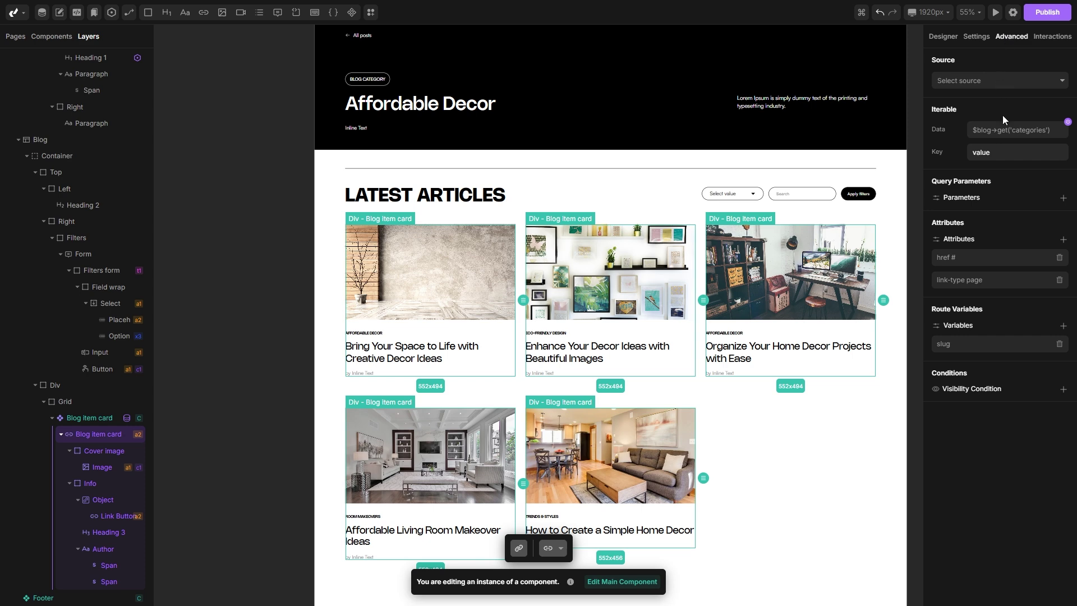
click(965, 344)
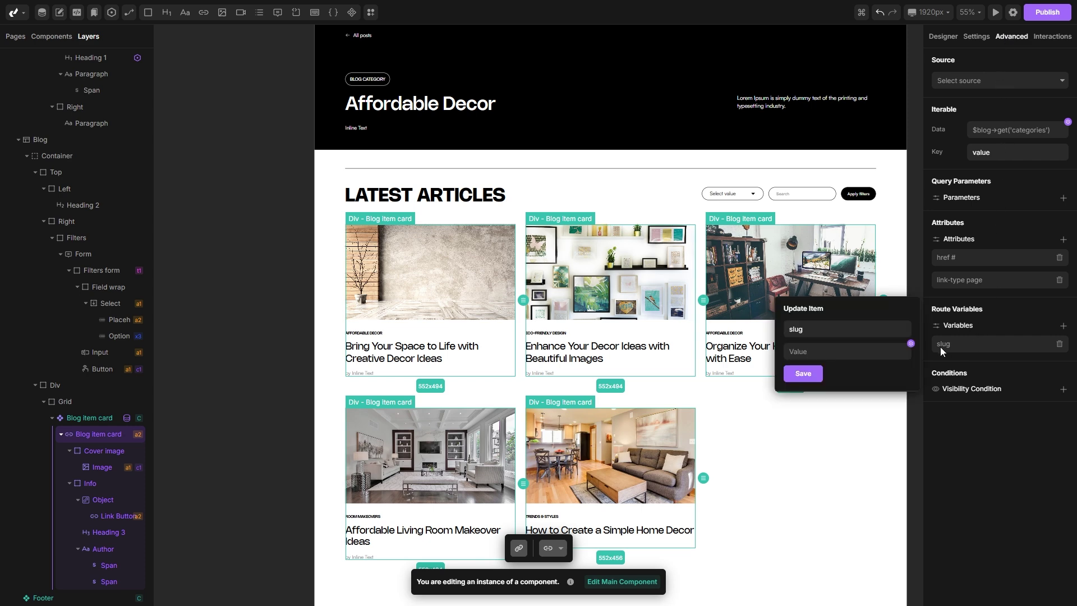
click(910, 344)
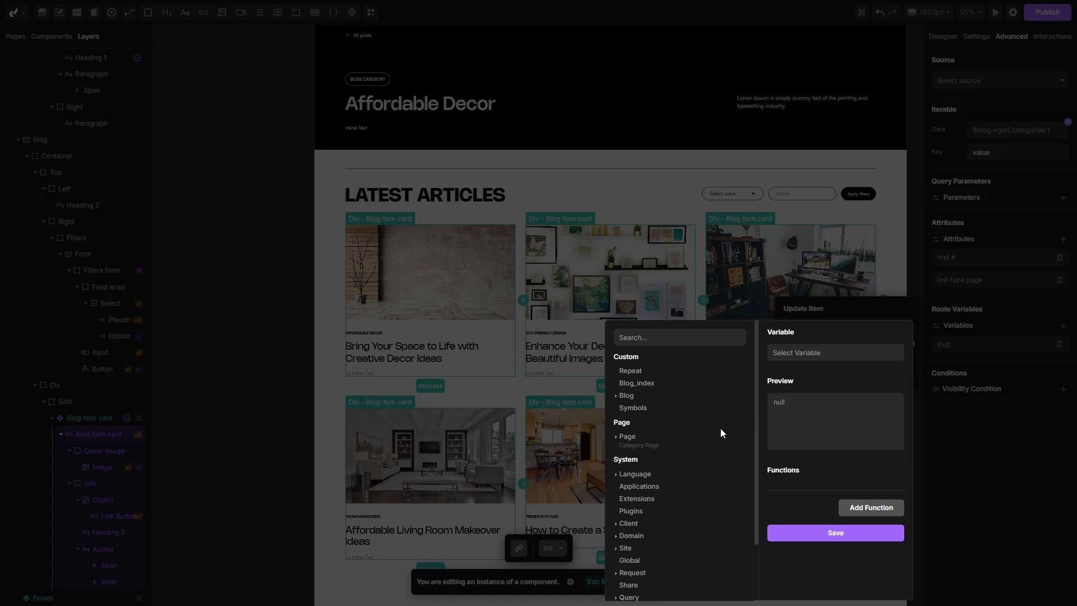
click(626, 396)
scroll(628, 399, down, 1)
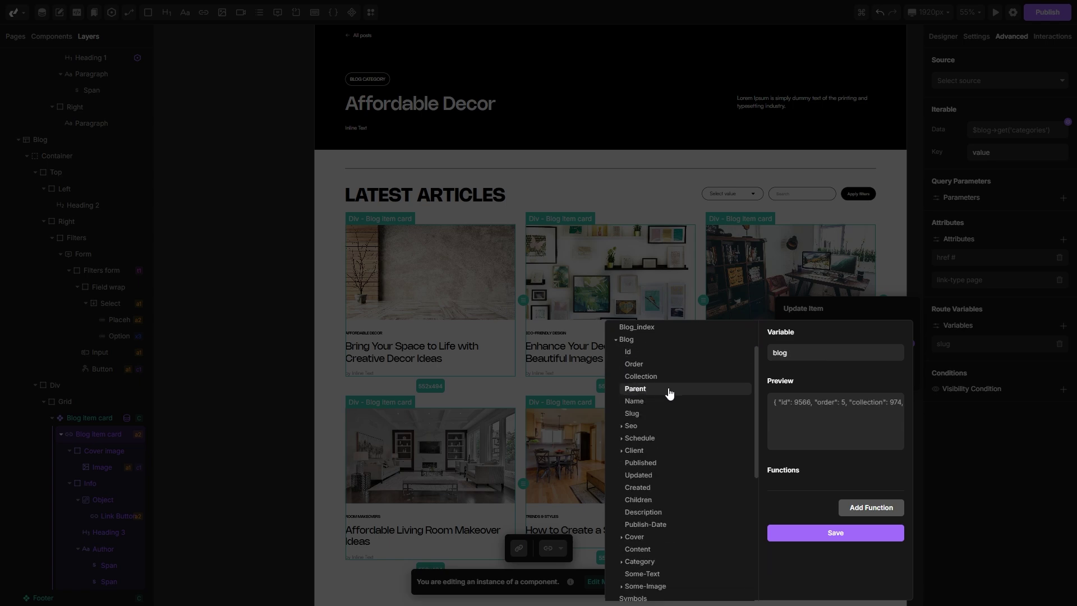
click(632, 414)
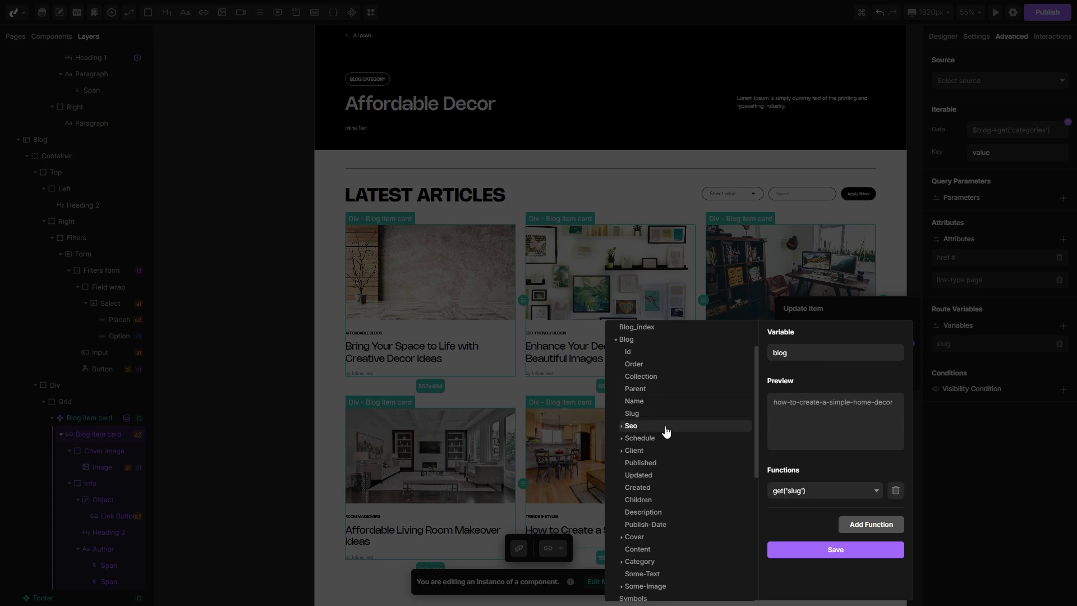
click(833, 549)
click(802, 373)
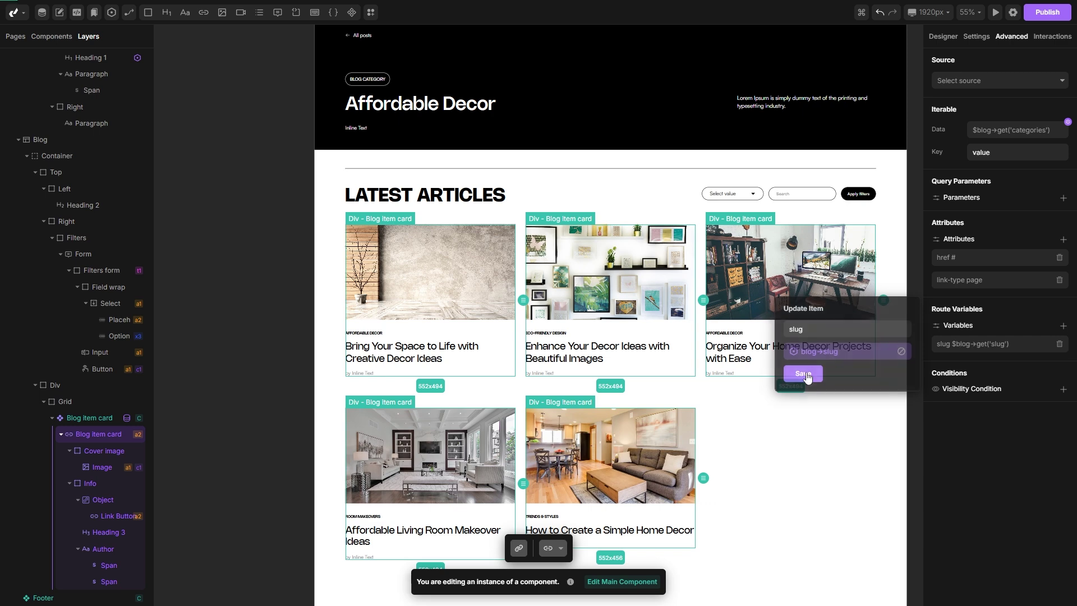
click(975, 38)
click(780, 430)
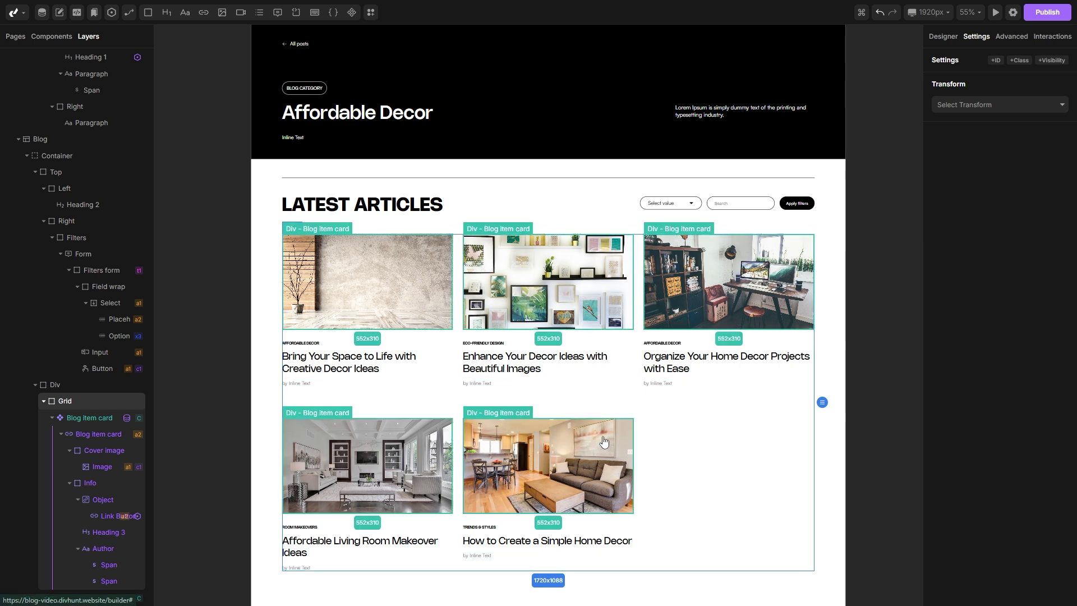
- Preview the page with the Room Makeovers category and compare its heading with the category labels on the article cards
scroll(354, 136, up, 1)
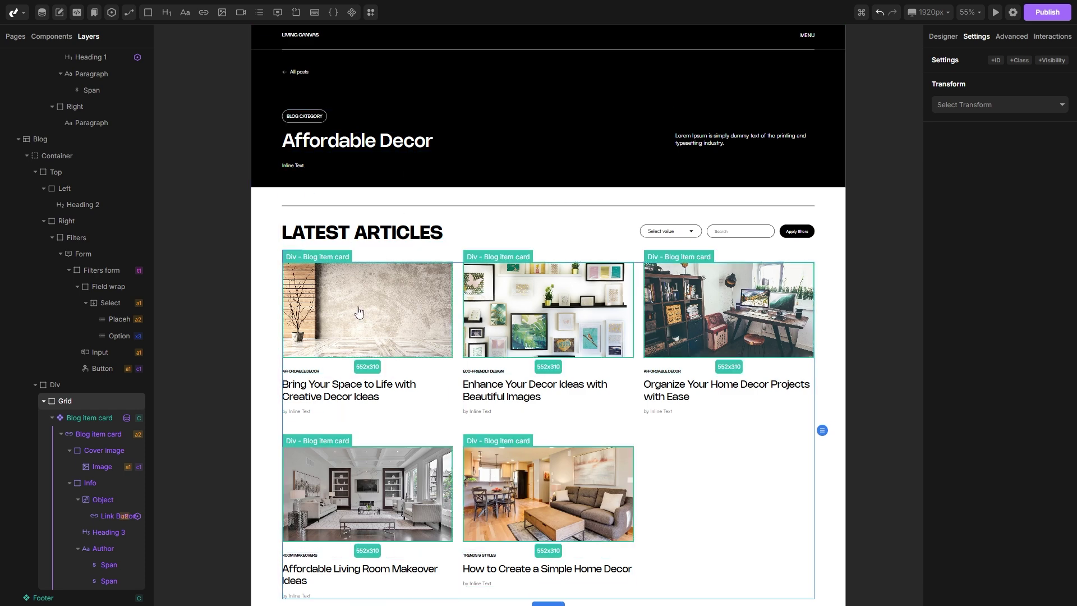
scroll(309, 376, up, 5)
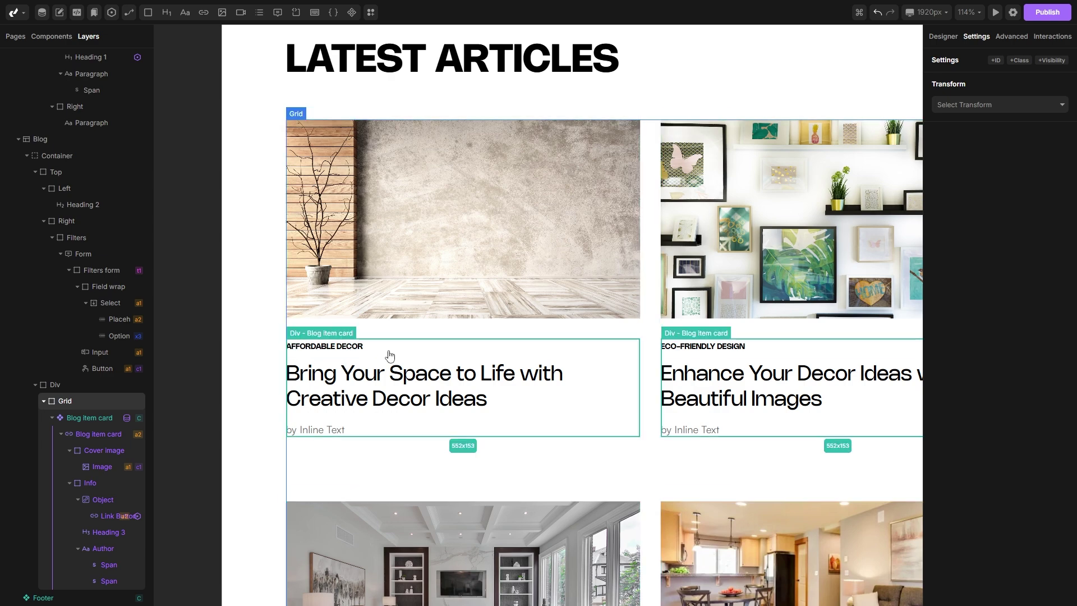
scroll(390, 353, down, 5)
scroll(721, 354, up, 4)
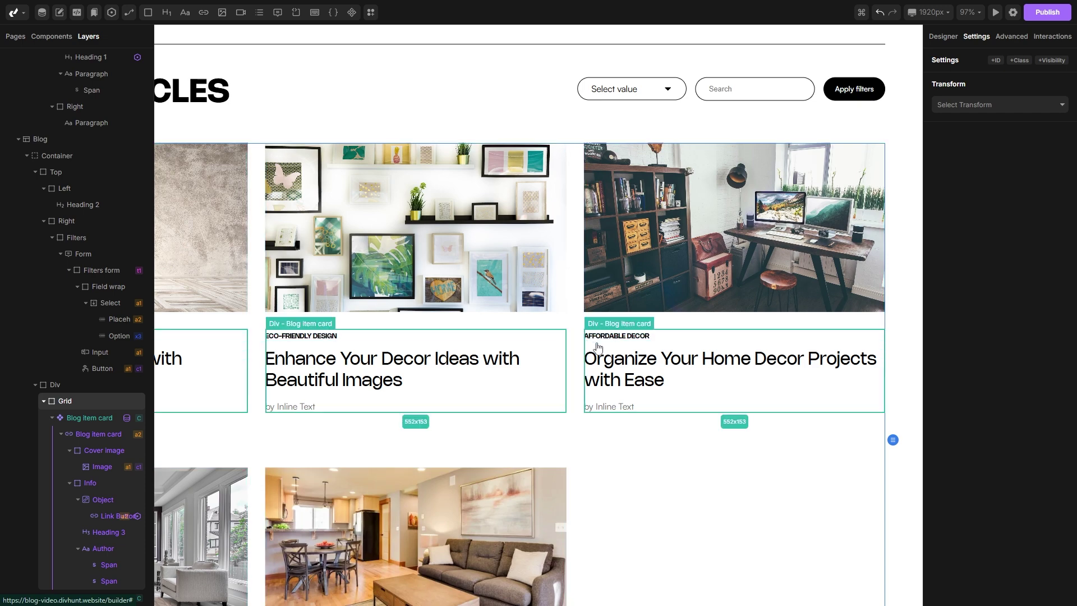
scroll(626, 346, down, 5)
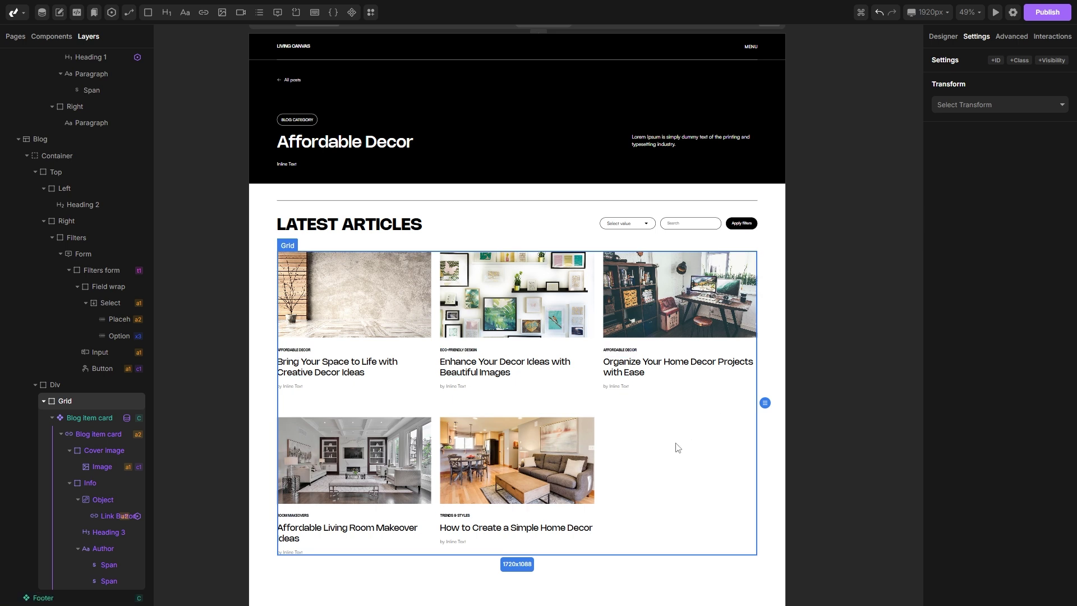
scroll(644, 448, up, 4)
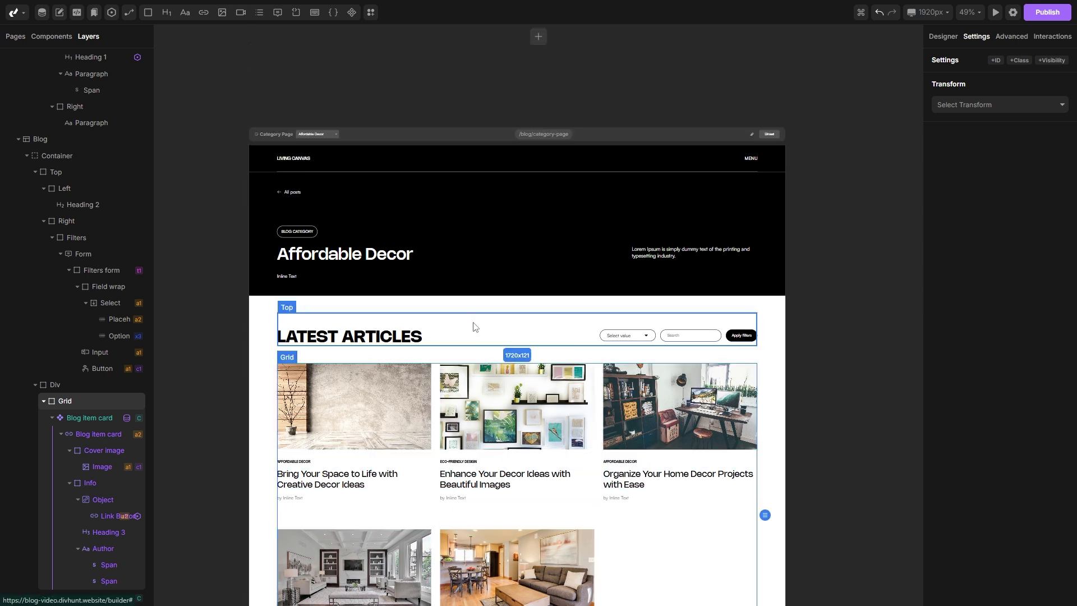
click(327, 135)
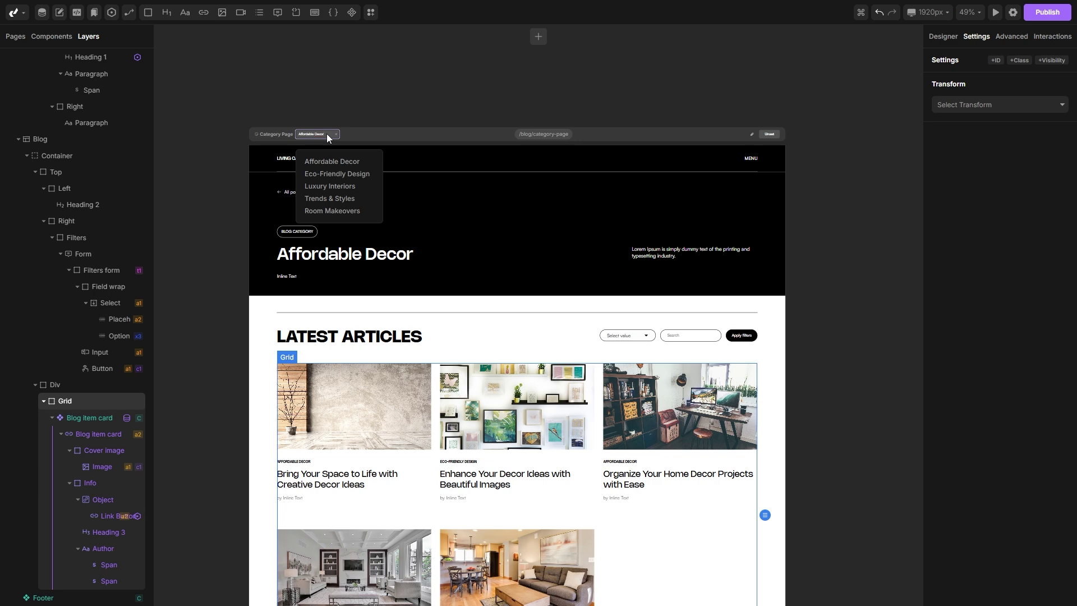
click(321, 211)
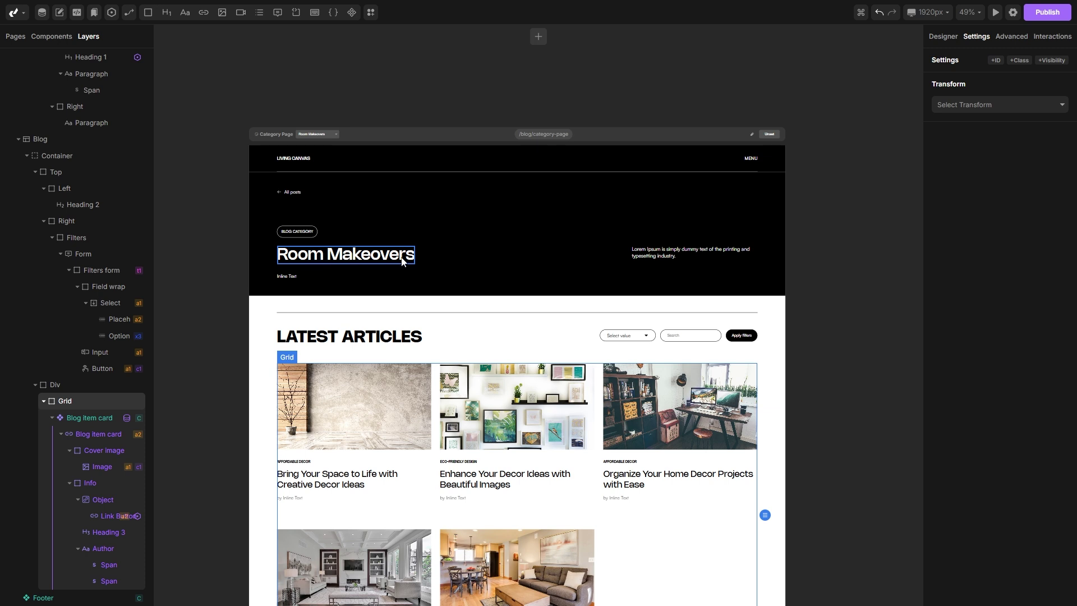
scroll(540, 210, down, 2)
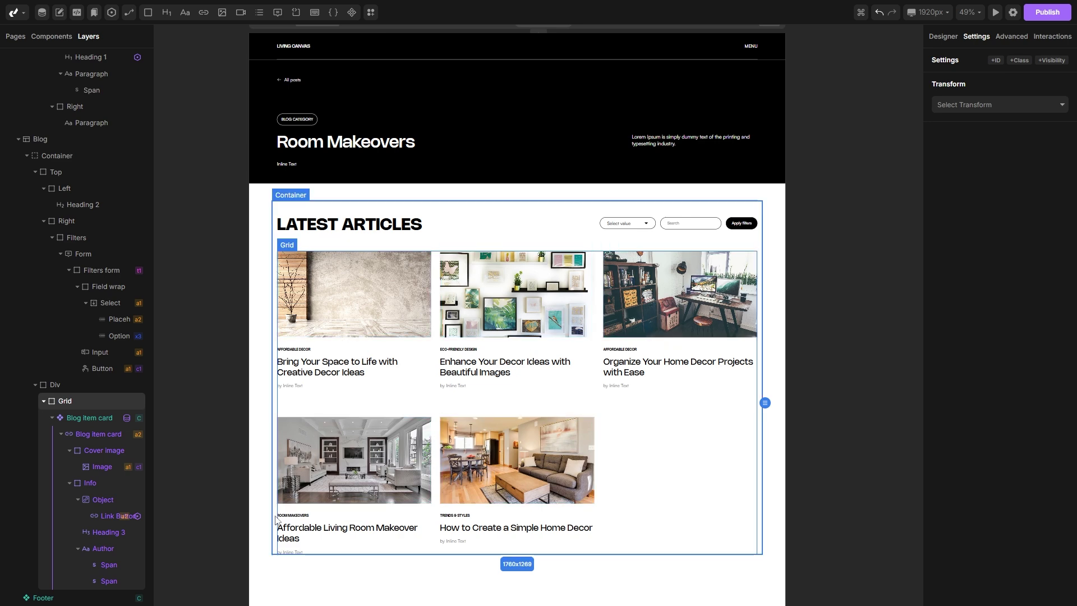
scroll(280, 521, up, 5)
scroll(280, 521, up, 2)
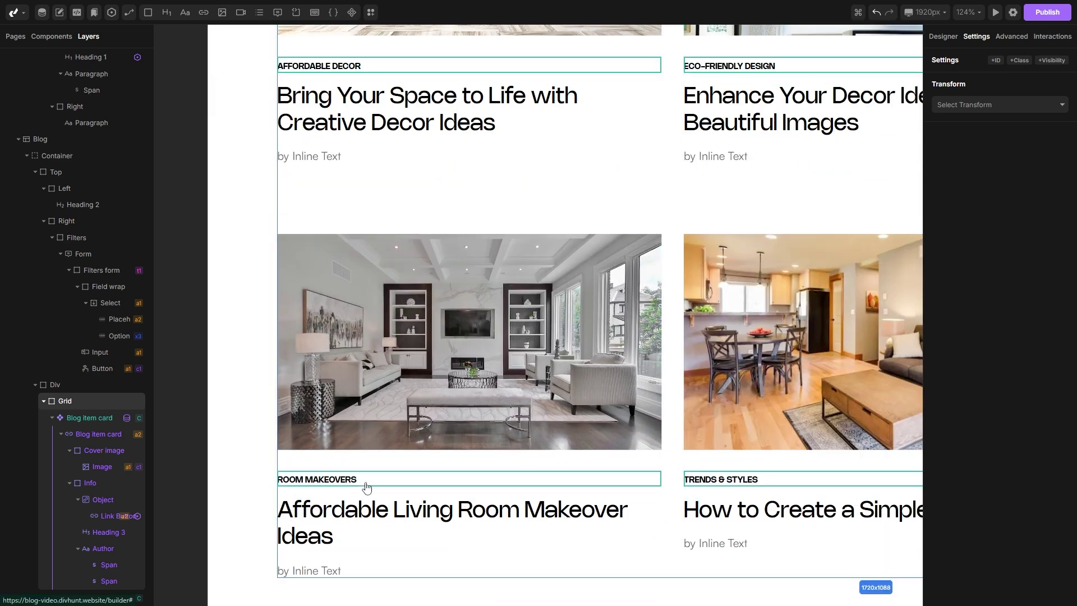
scroll(720, 410, down, 4)
scroll(721, 410, down, 3)
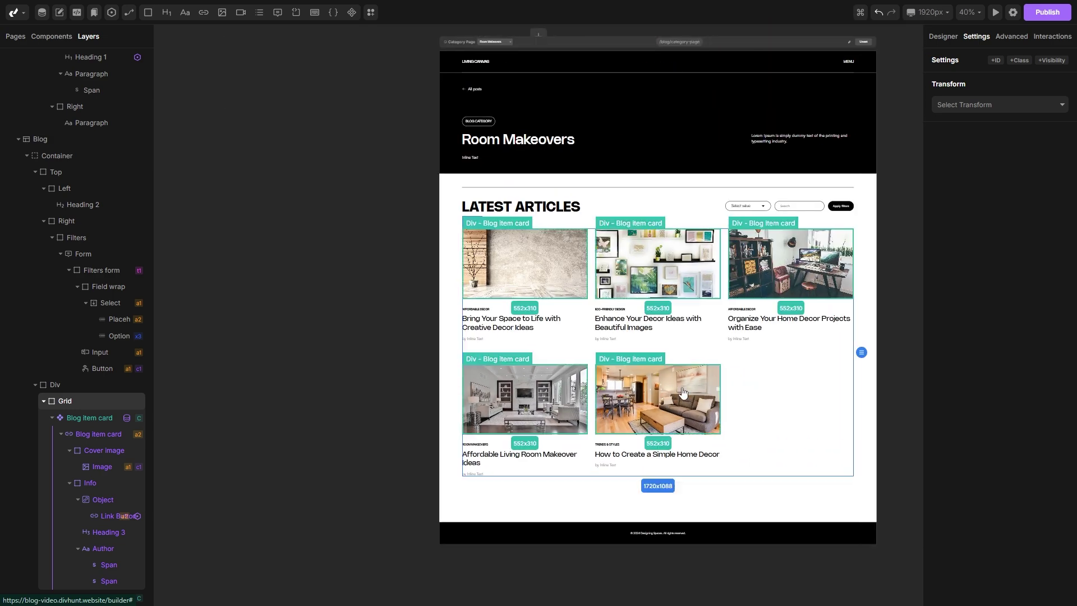
- Switch the previewed category back to Affordable Decor and clear the element selection
click(495, 98)
click(505, 127)
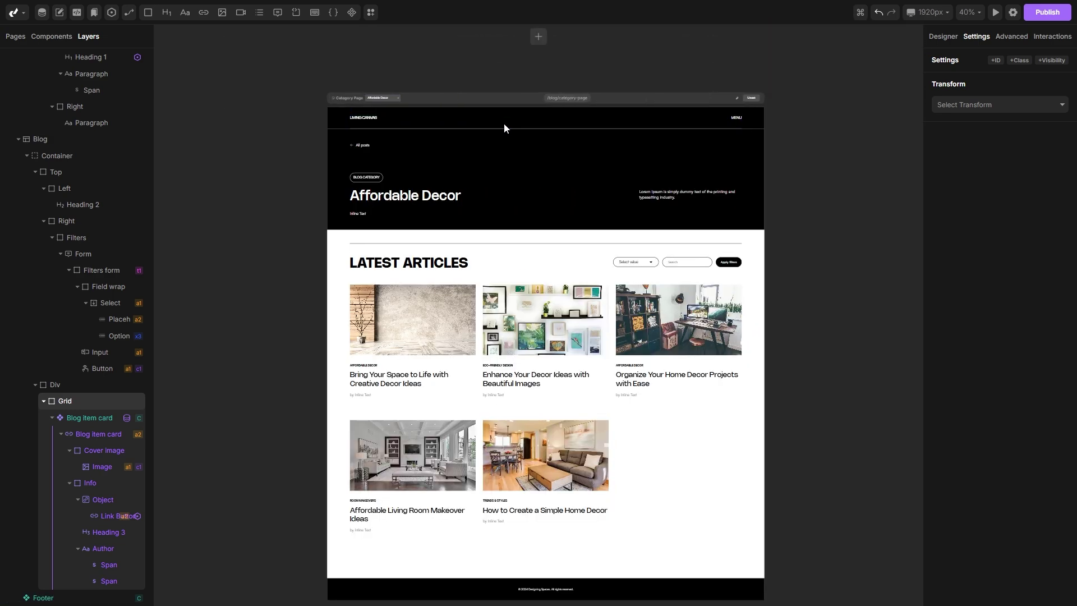
scroll(623, 365, up, 2)
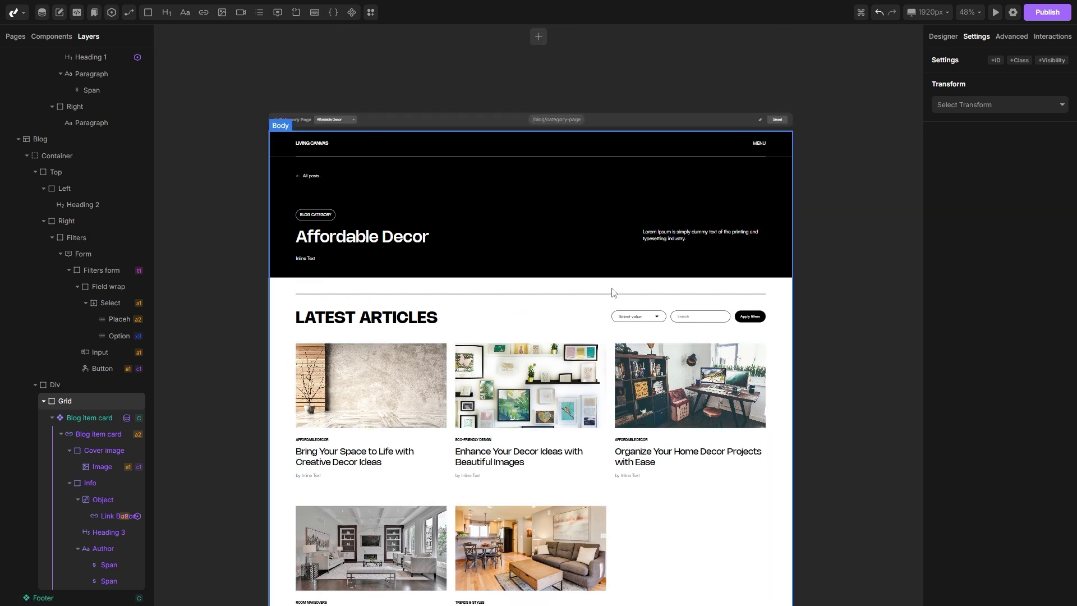
key(Escape)
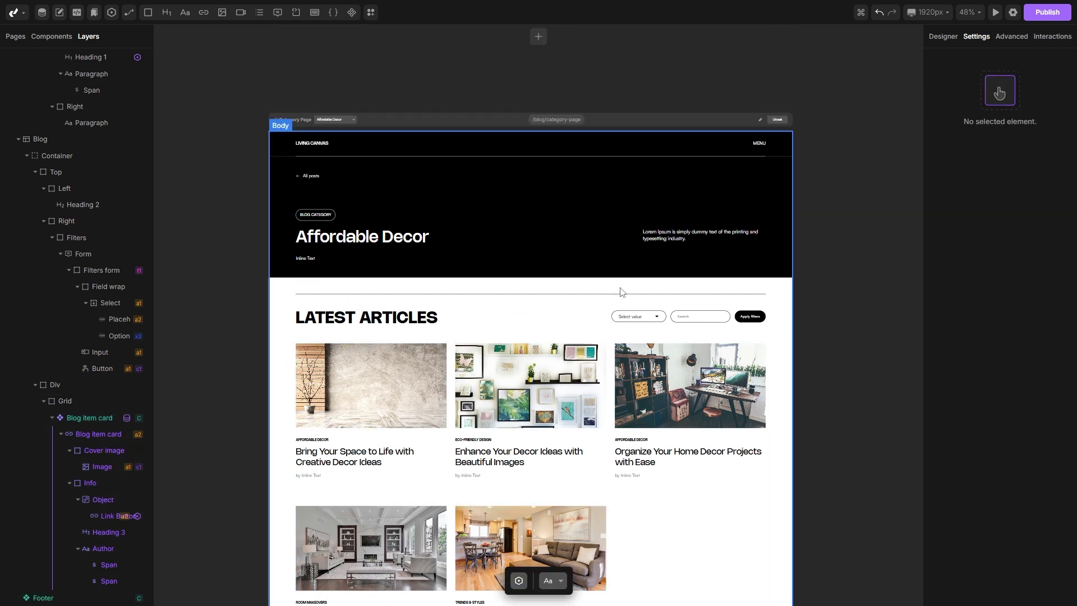
- Bind the content of the paragraph opposite the category heading to the page data's id
click(663, 236)
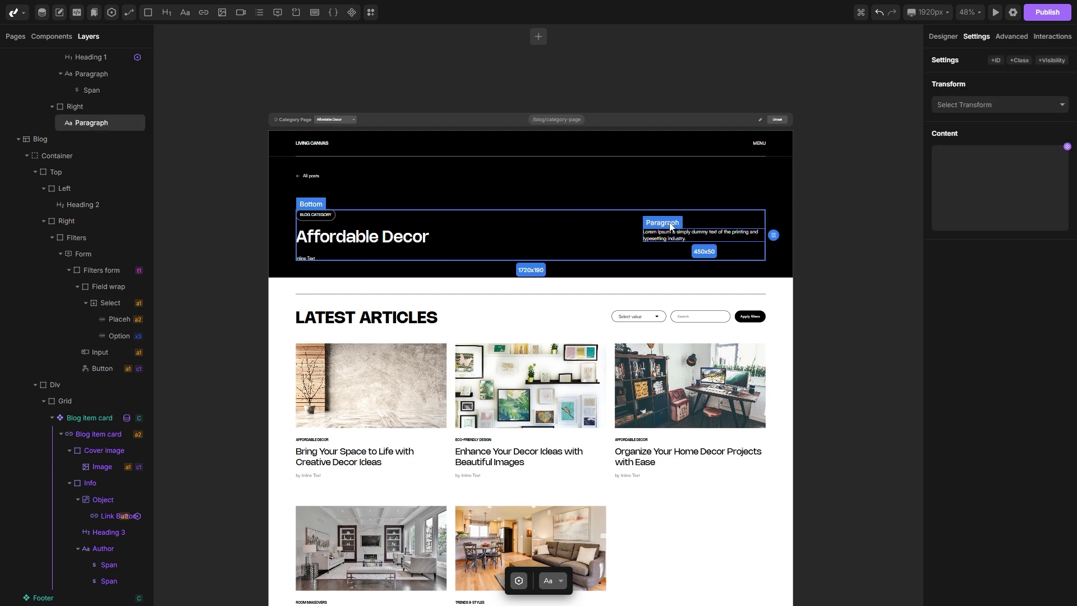
click(1067, 147)
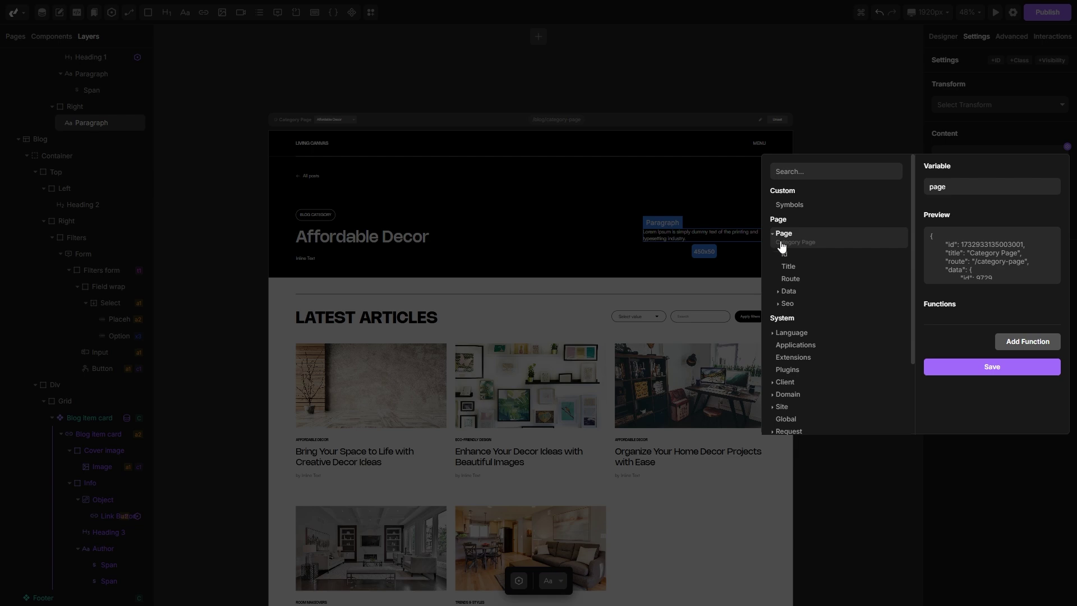
click(785, 291)
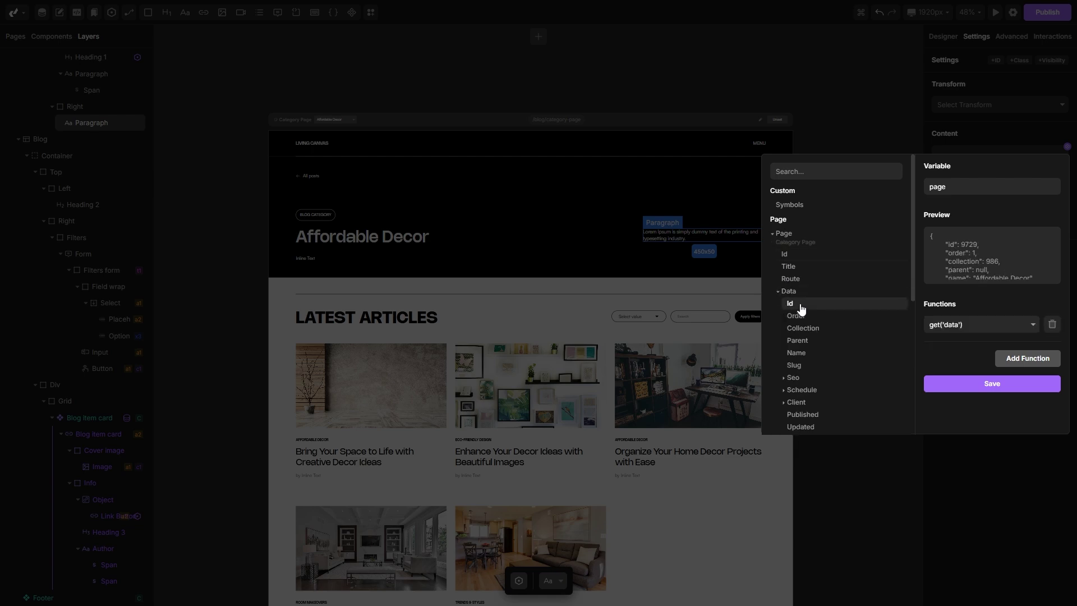
click(800, 306)
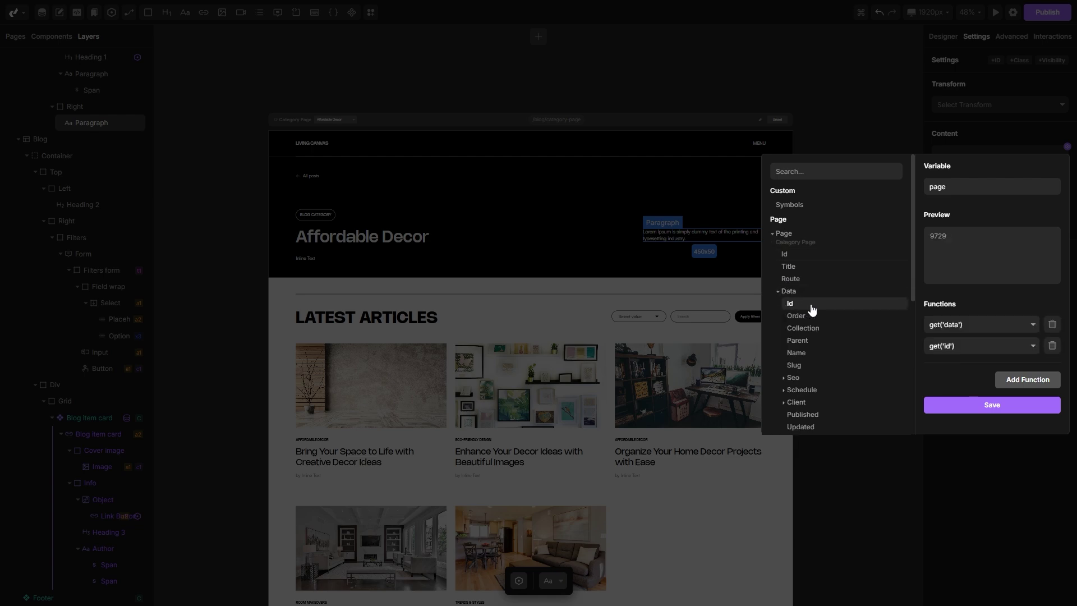
click(969, 404)
- Preview the page with the Eco-Friendly Design category and examine the id shown in the hero paragraph
scroll(780, 235, up, 2)
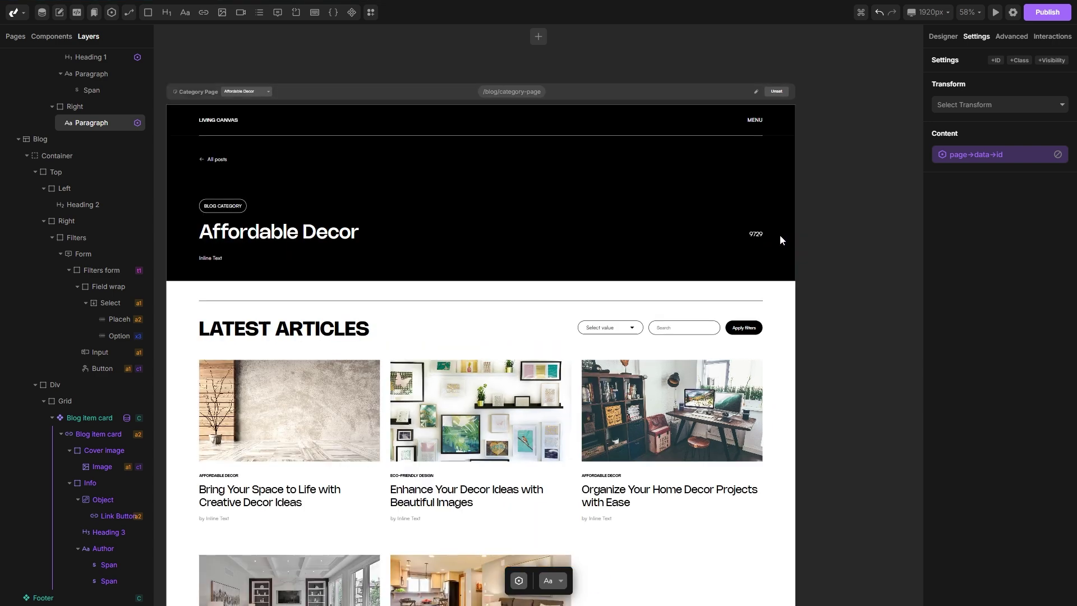
scroll(779, 234, up, 2)
scroll(779, 236, up, 1)
scroll(779, 246, down, 3)
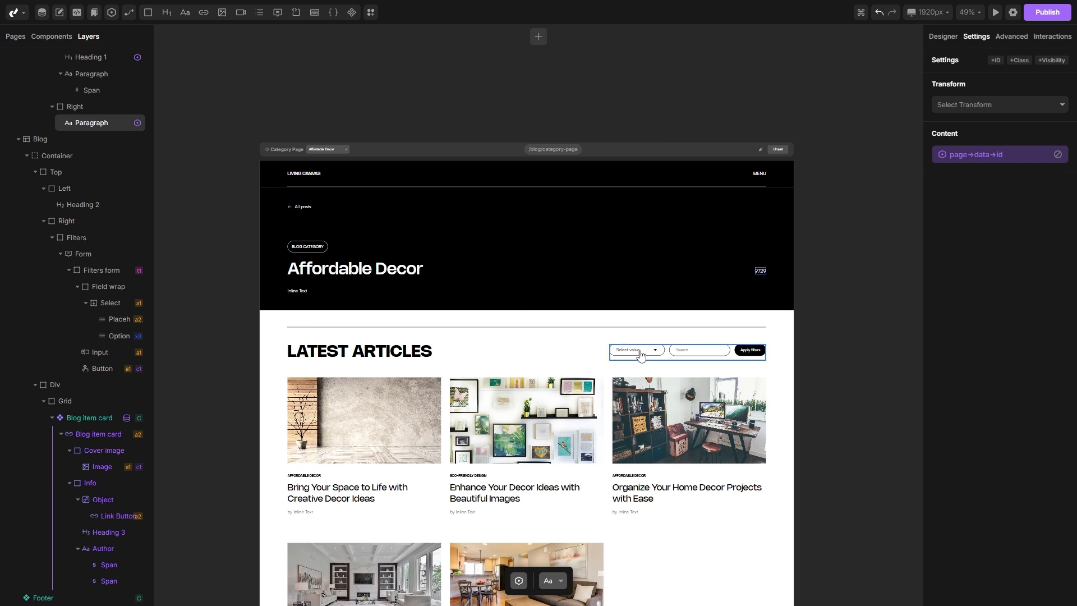
scroll(760, 270, up, 5)
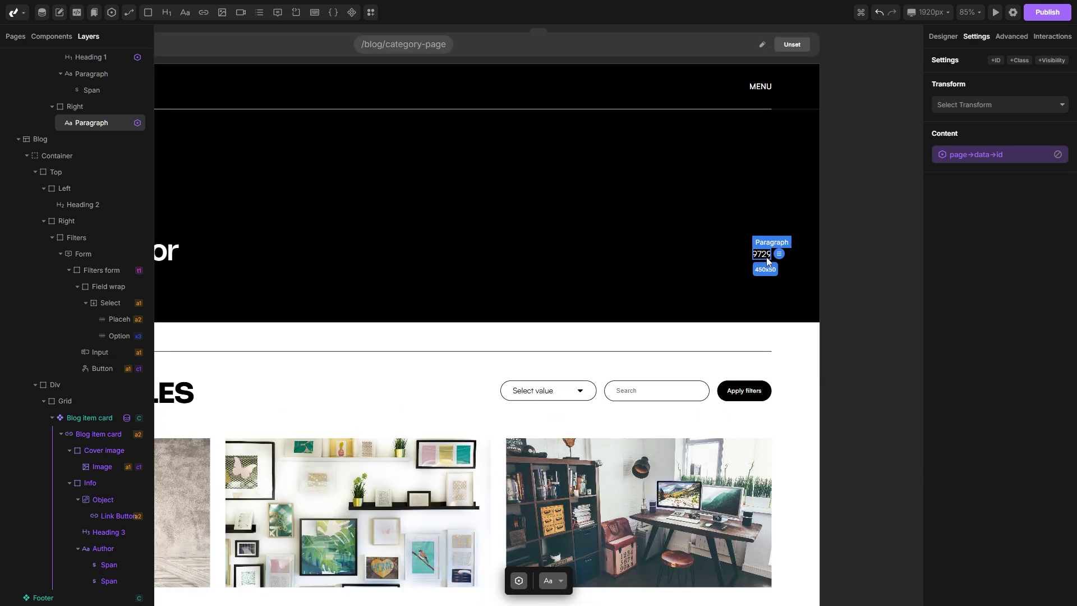
scroll(766, 257, down, 2)
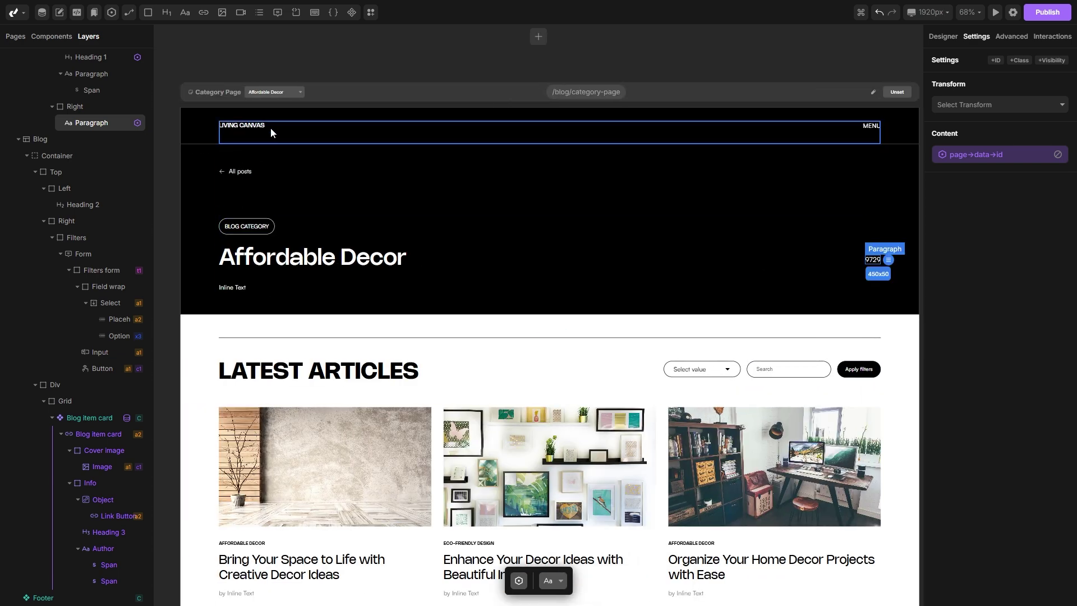
click(274, 92)
click(282, 125)
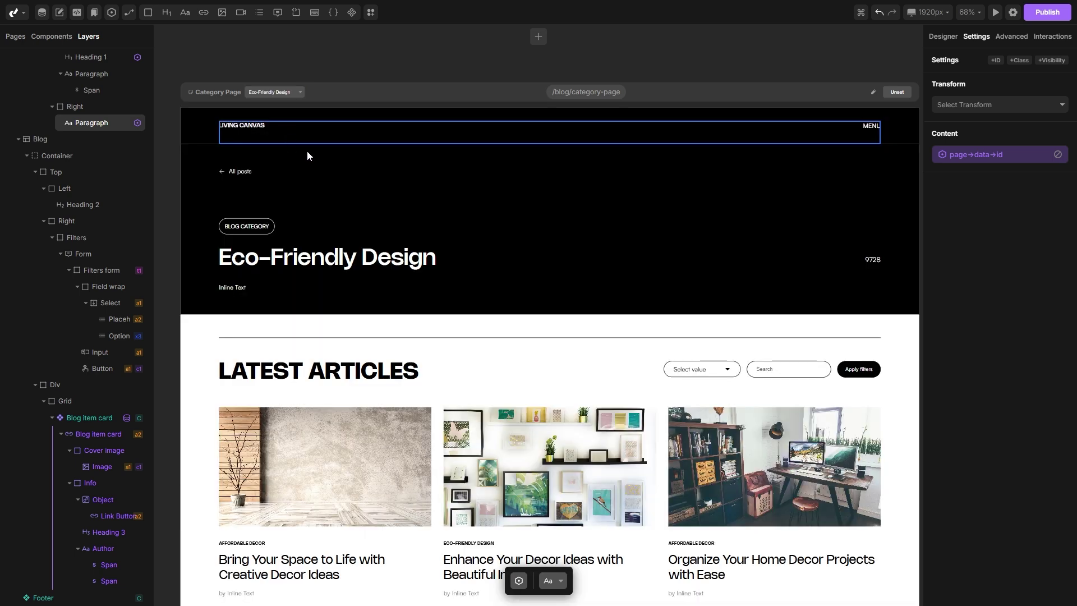
double_click(869, 261)
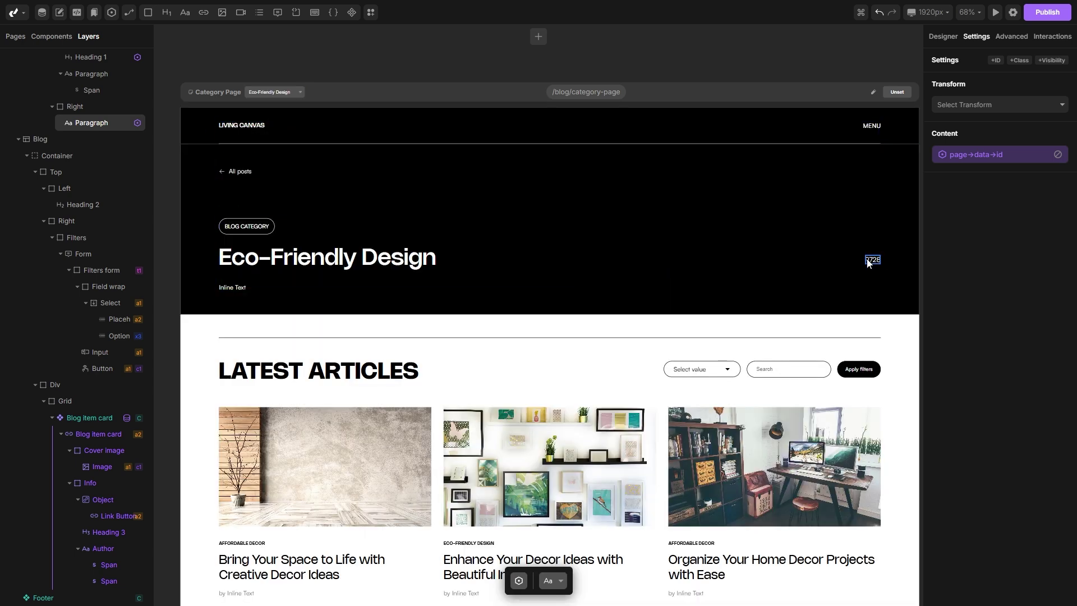
- Preview the page with Luxury Interiors, Trends & Styles and Affordable Decor in turn, comparing the id shown in the hero paragraph
click(280, 93)
click(280, 143)
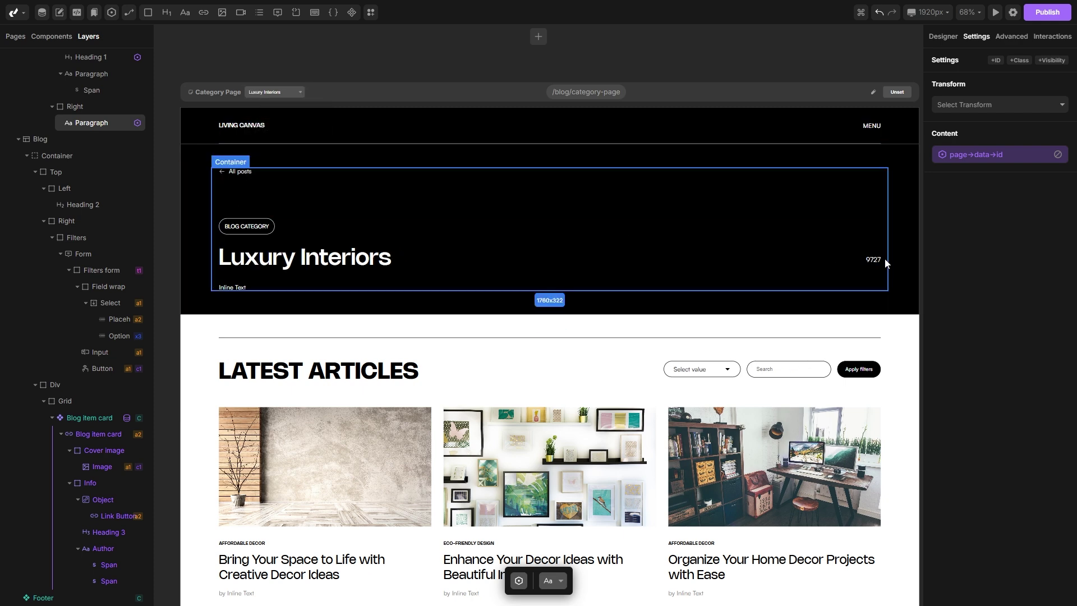
click(263, 94)
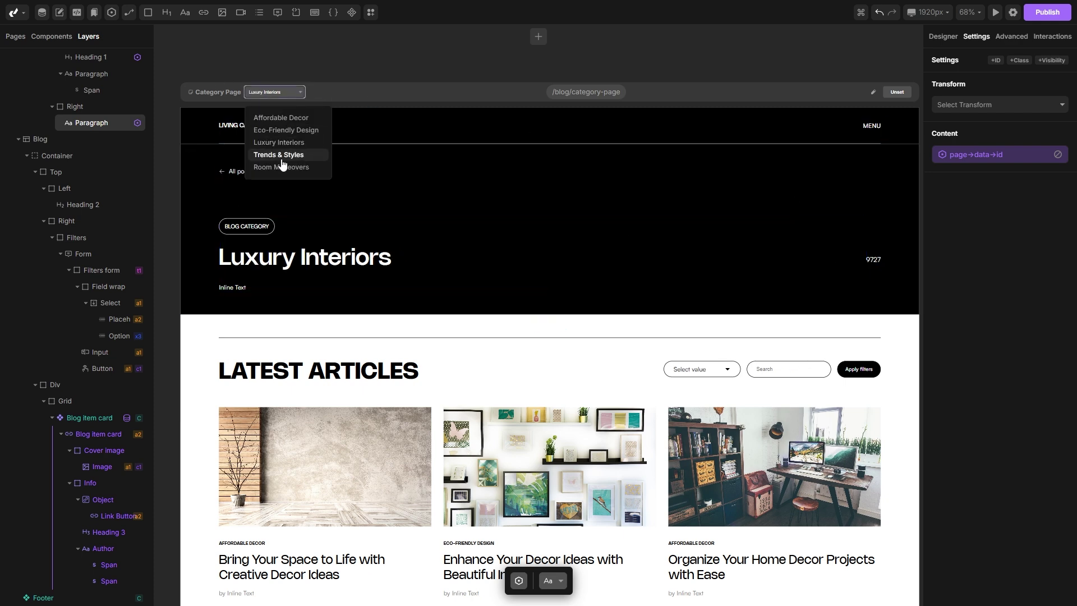
click(283, 157)
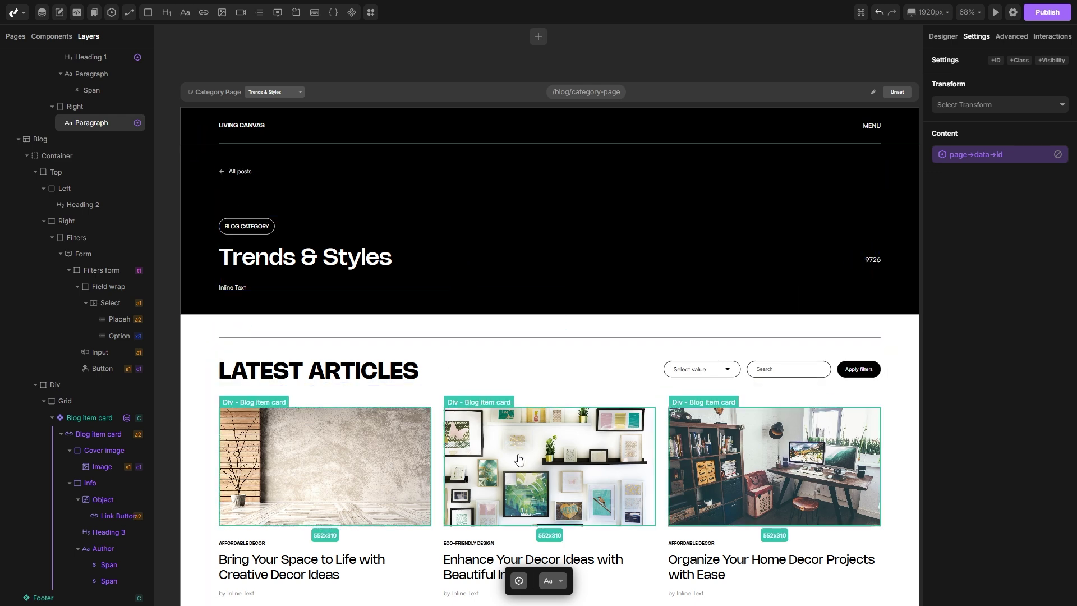
click(273, 93)
click(283, 119)
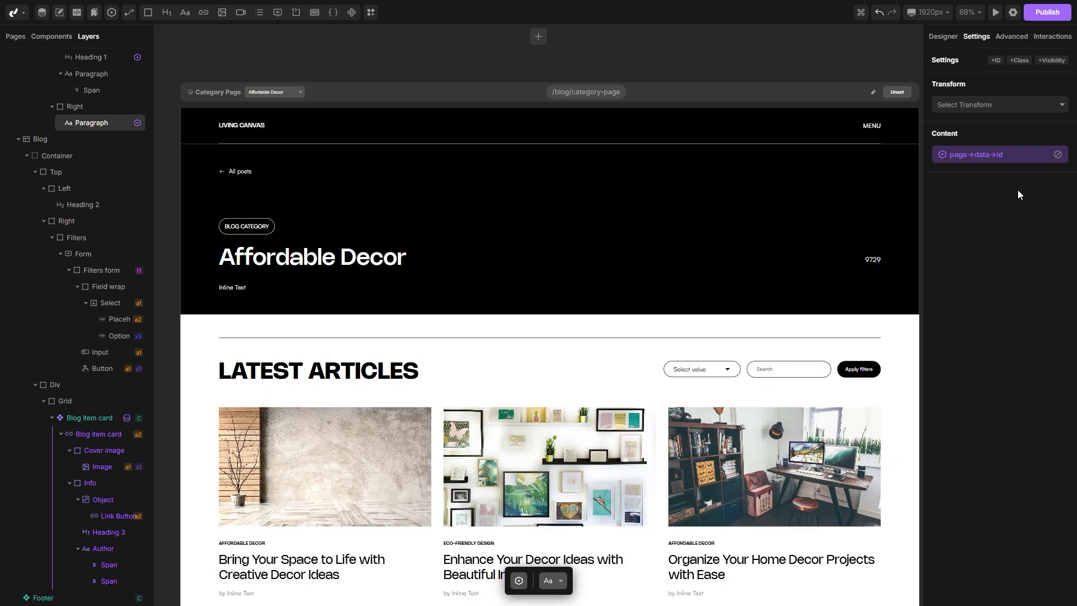
- Remove the page data id binding from the hero paragraph's content
click(1057, 155)
scroll(588, 225, down, 2)
scroll(588, 224, down, 3)
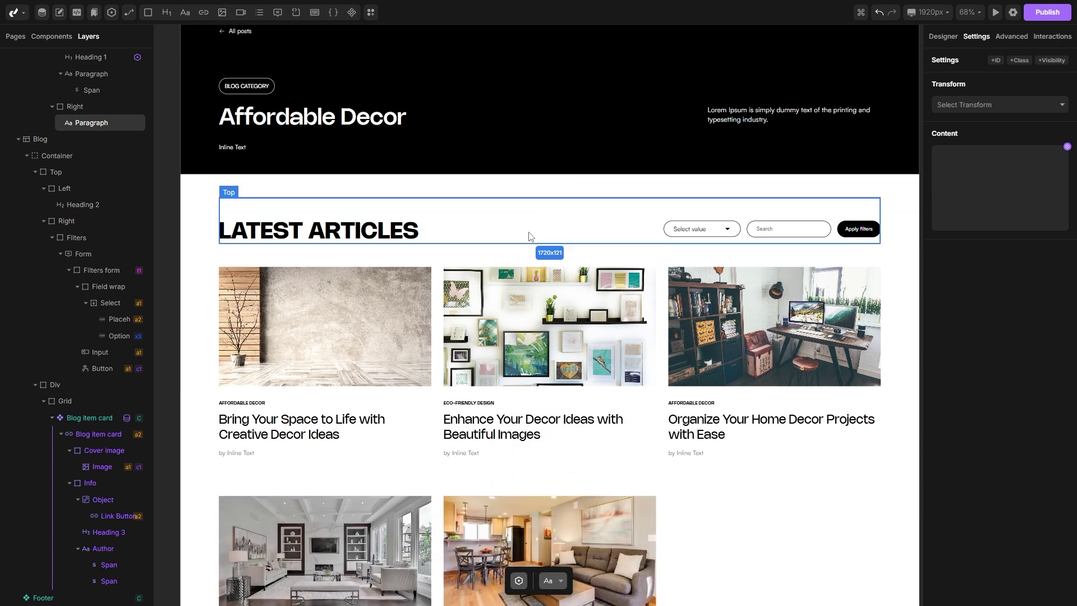
- Start a filter on the Blog item card's data source, using the category field with the Includes operator
click(261, 468)
click(92, 417)
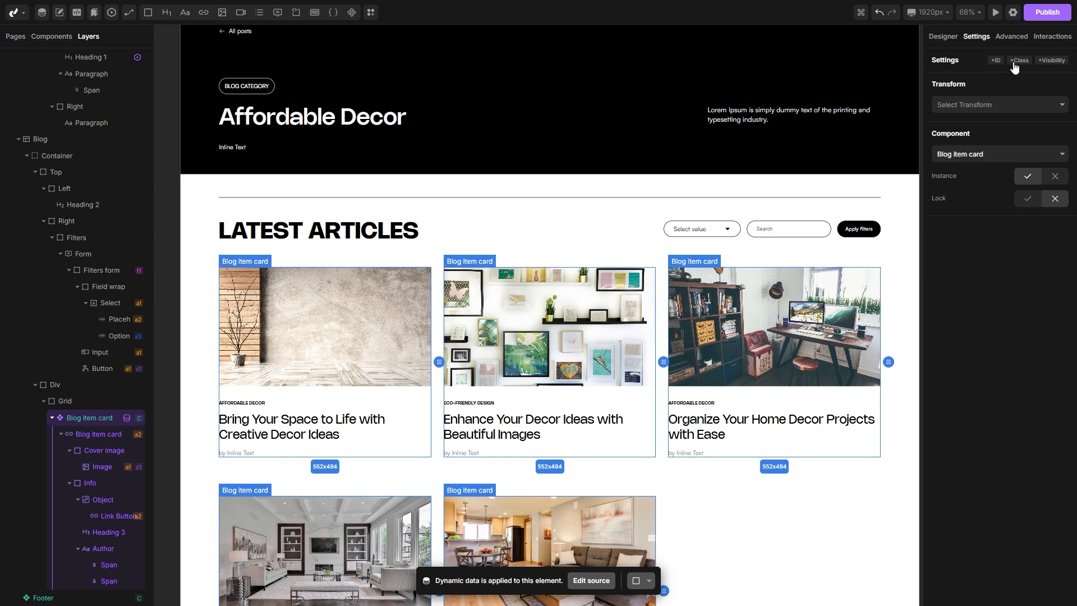
click(1008, 39)
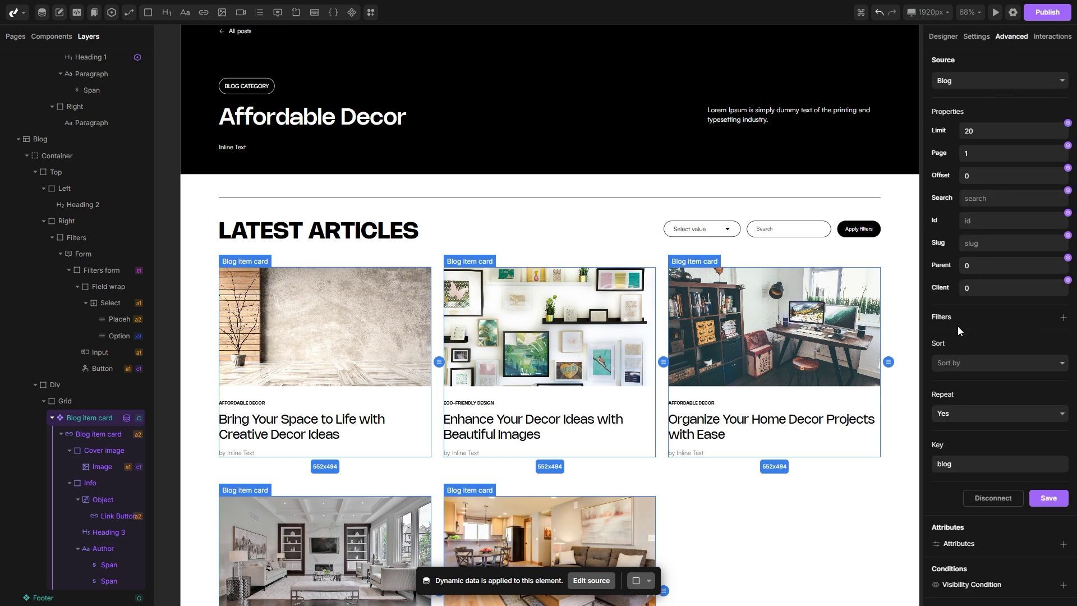
click(1064, 318)
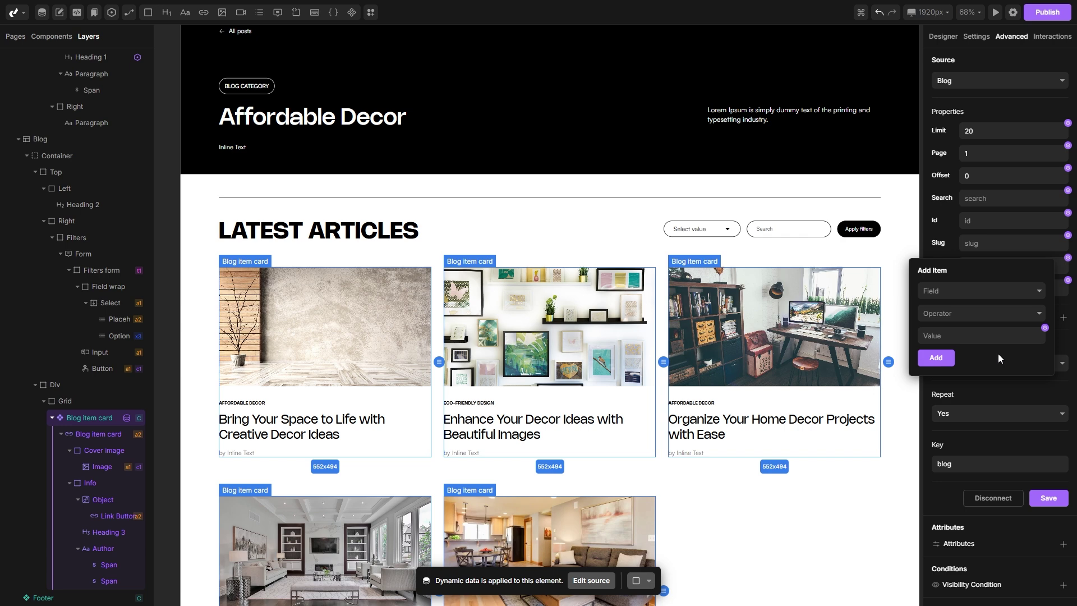
click(978, 292)
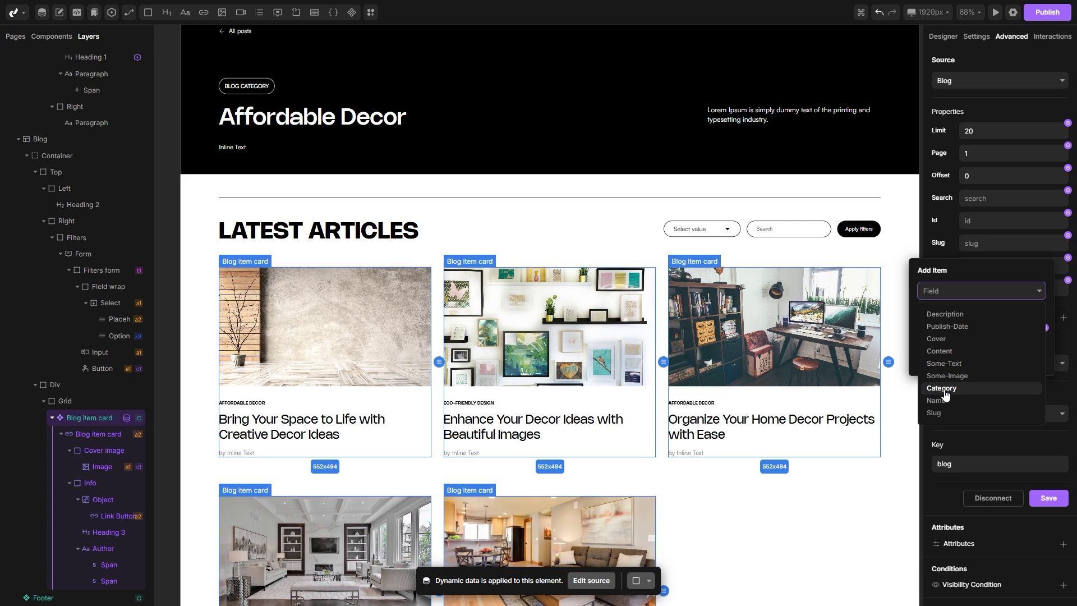
click(943, 388)
click(971, 314)
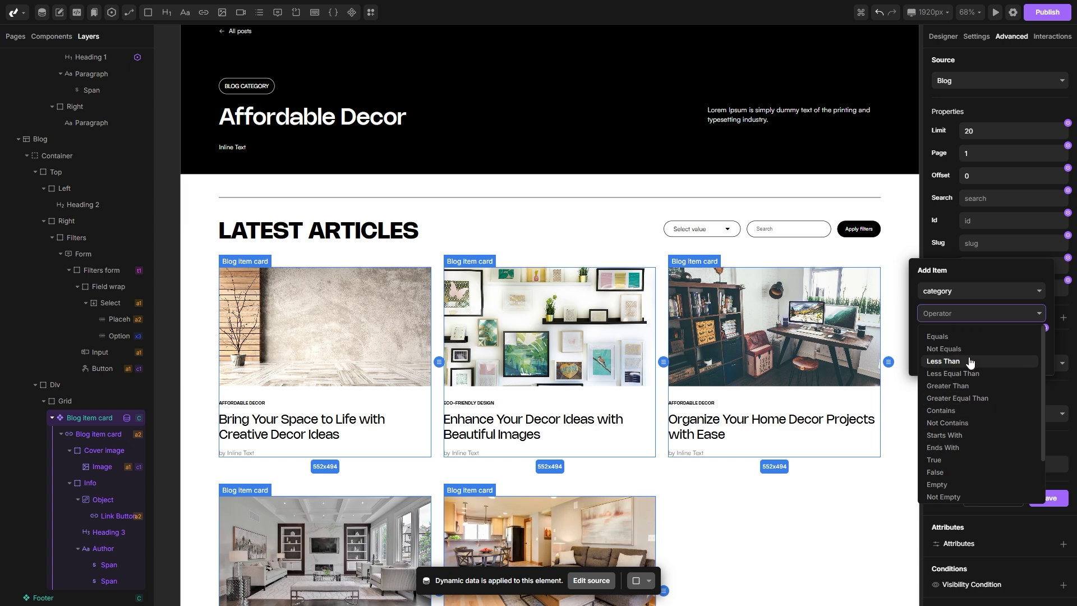
scroll(970, 363, down, 1)
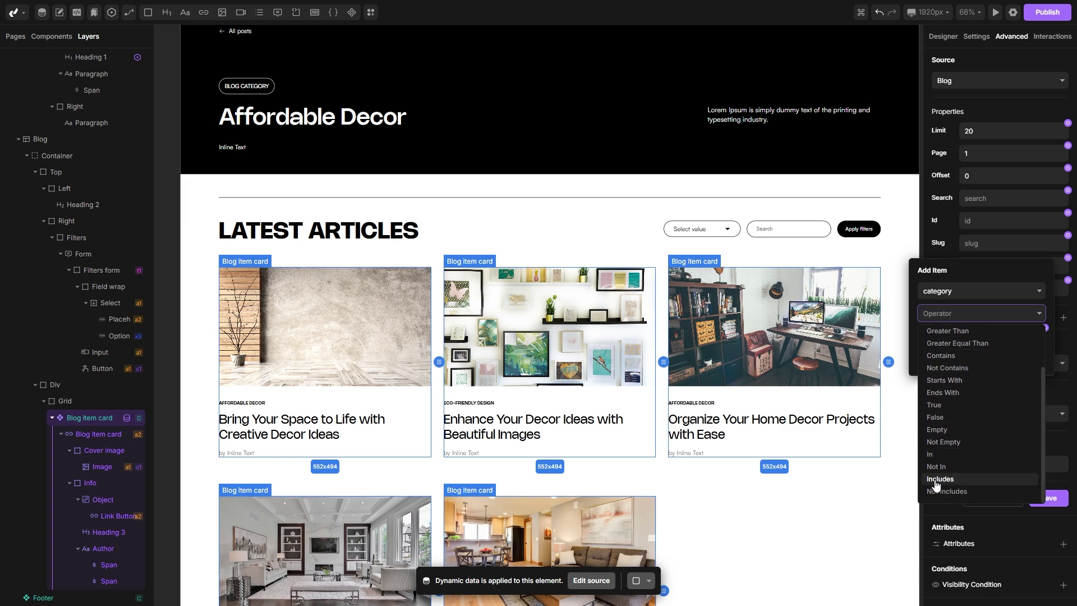
click(962, 479)
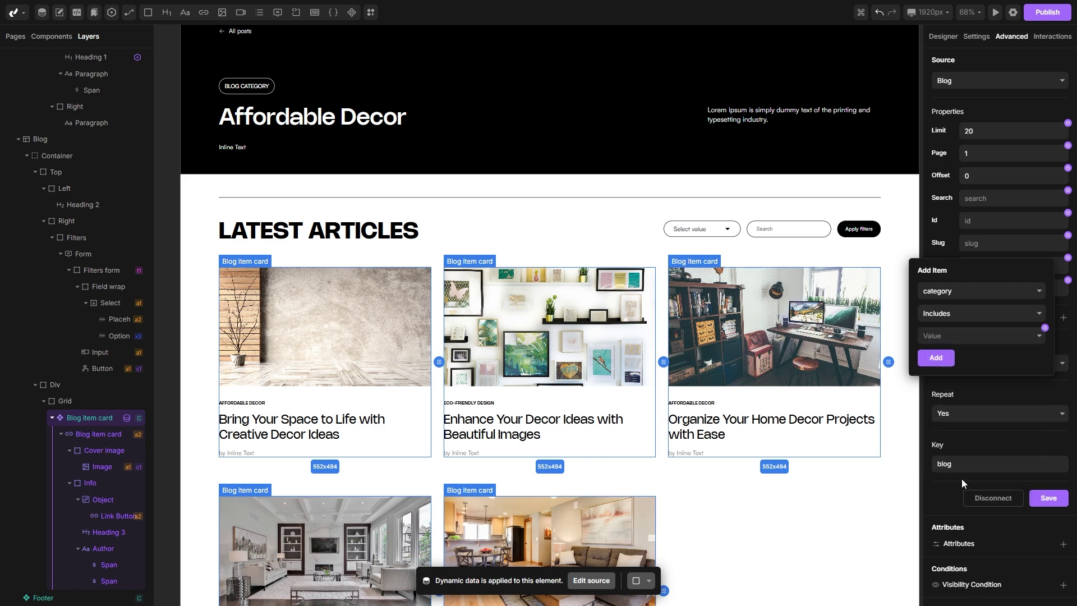
- Bind the filter's value to the page data's id, add the filter, and save the Blog item card's source
click(1044, 329)
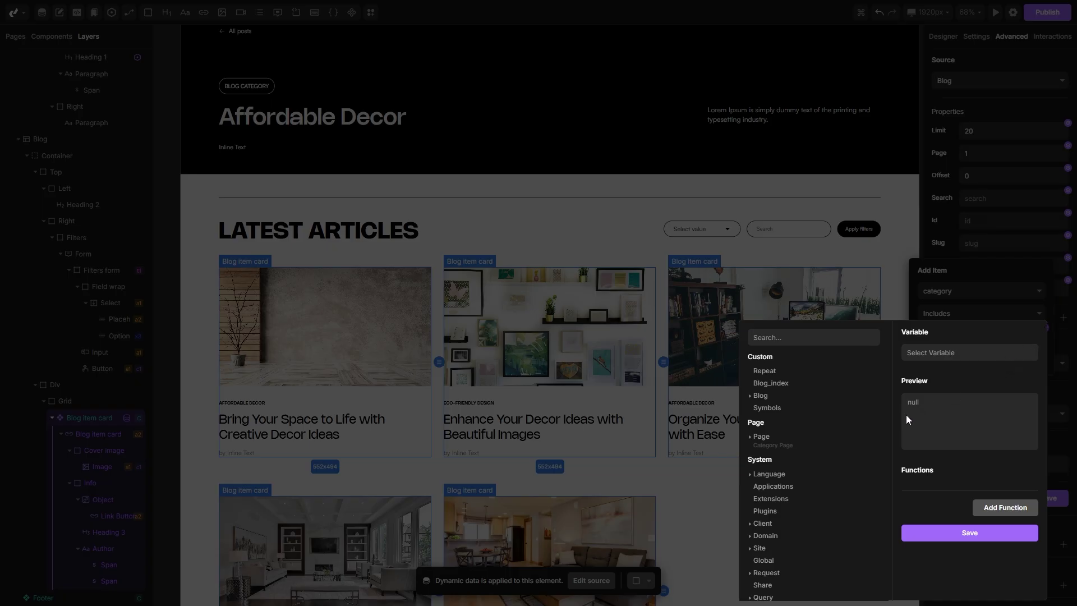
click(753, 437)
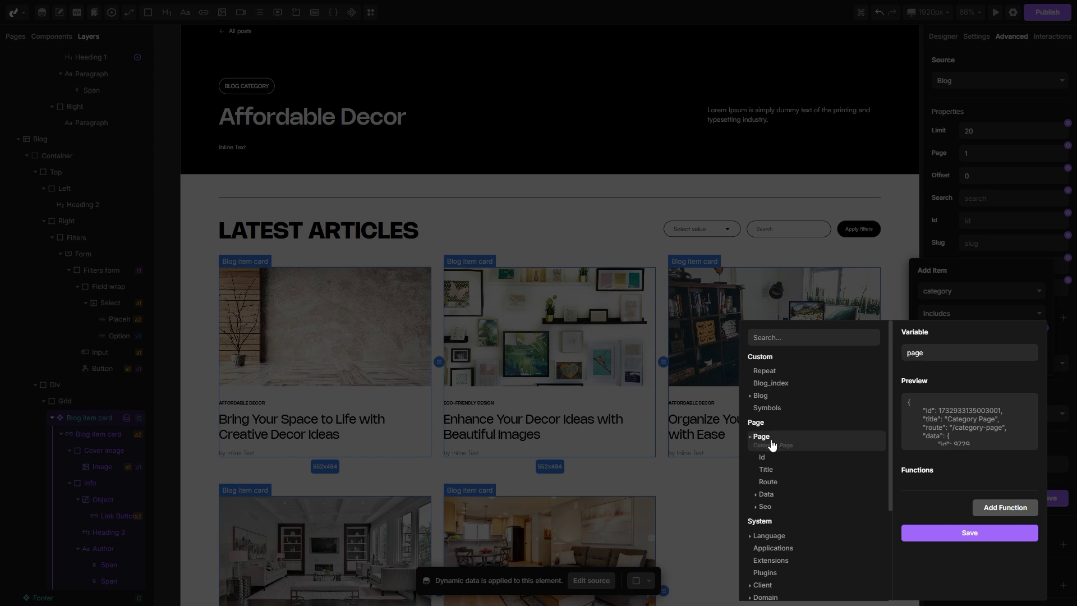
click(775, 494)
click(768, 507)
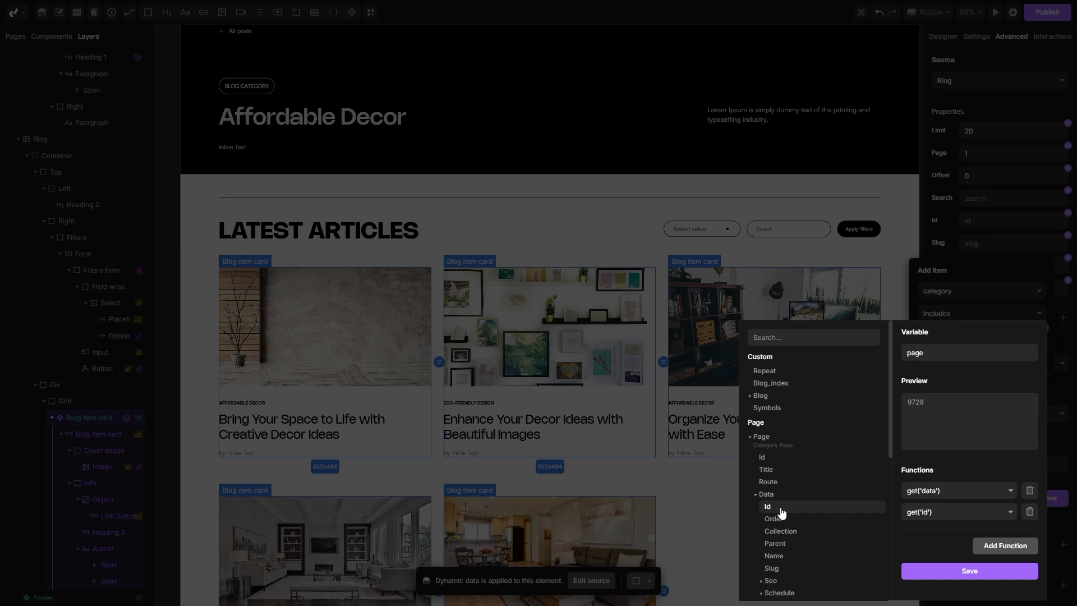
click(965, 572)
click(935, 359)
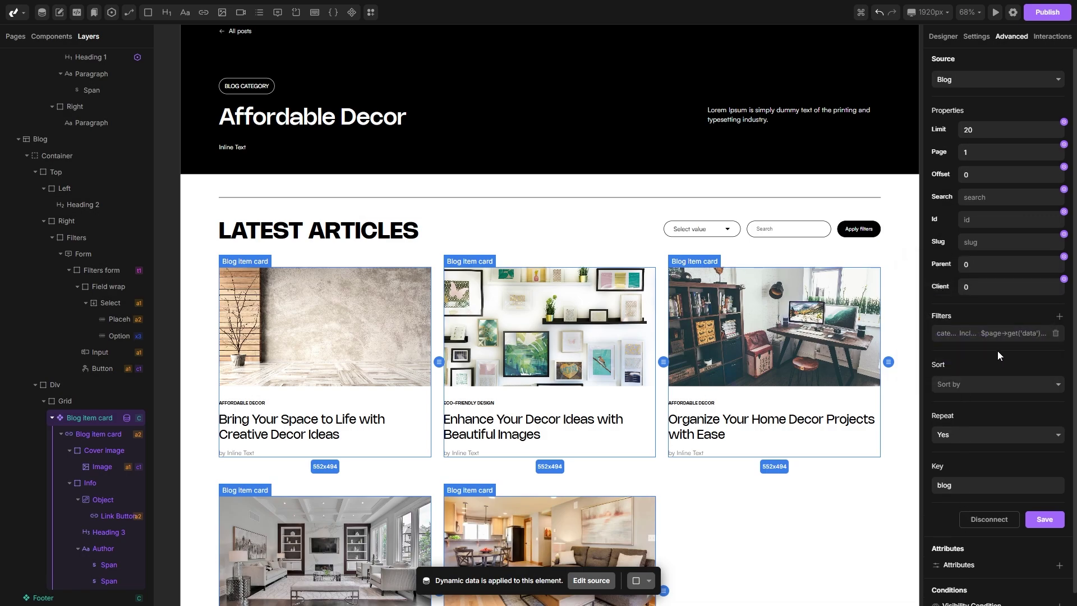
click(1044, 507)
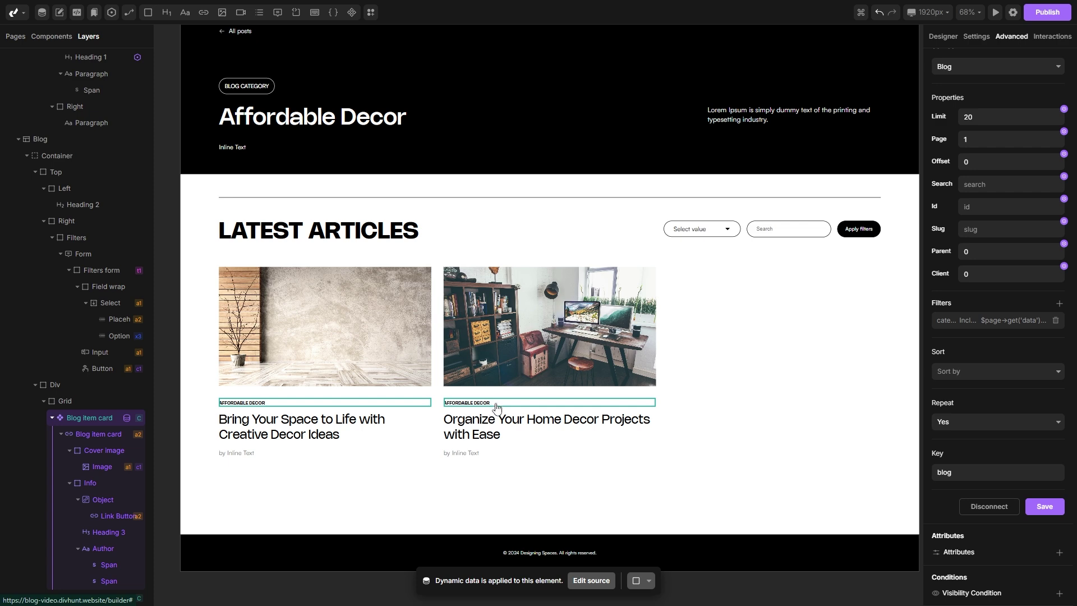
- Preview the page with the Room Makeovers category, examine its article card's category label, and switch back to Affordable Decor
scroll(527, 397, down, 2)
scroll(527, 397, up, 1)
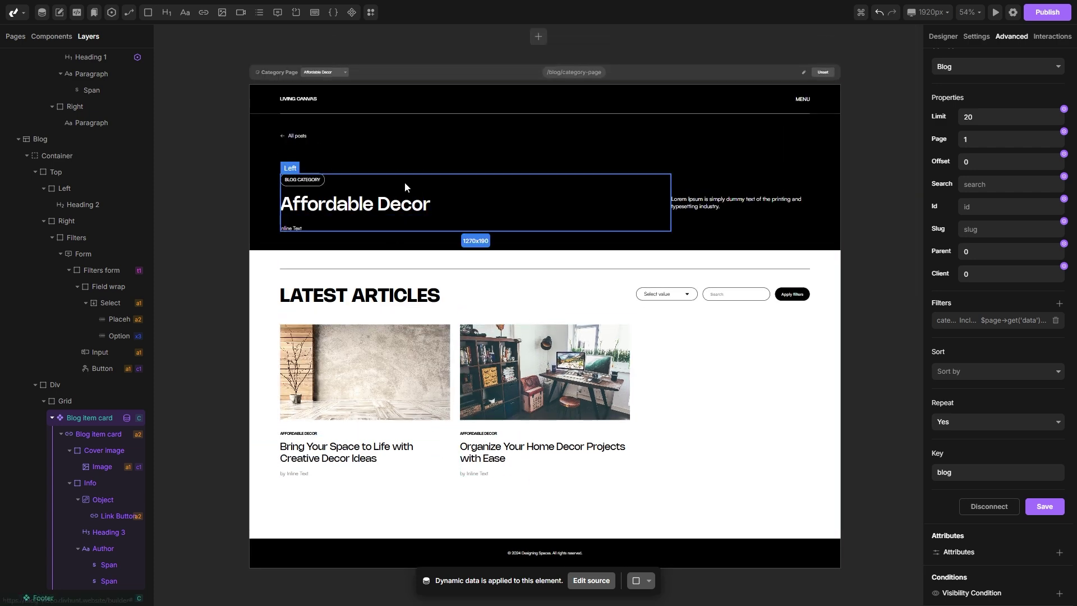
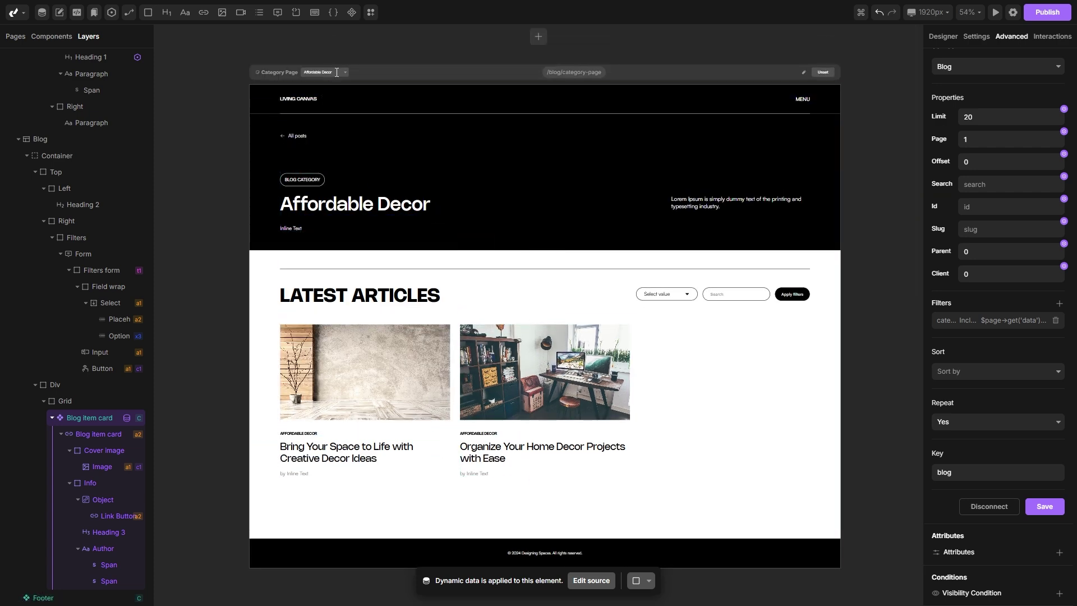
click(335, 72)
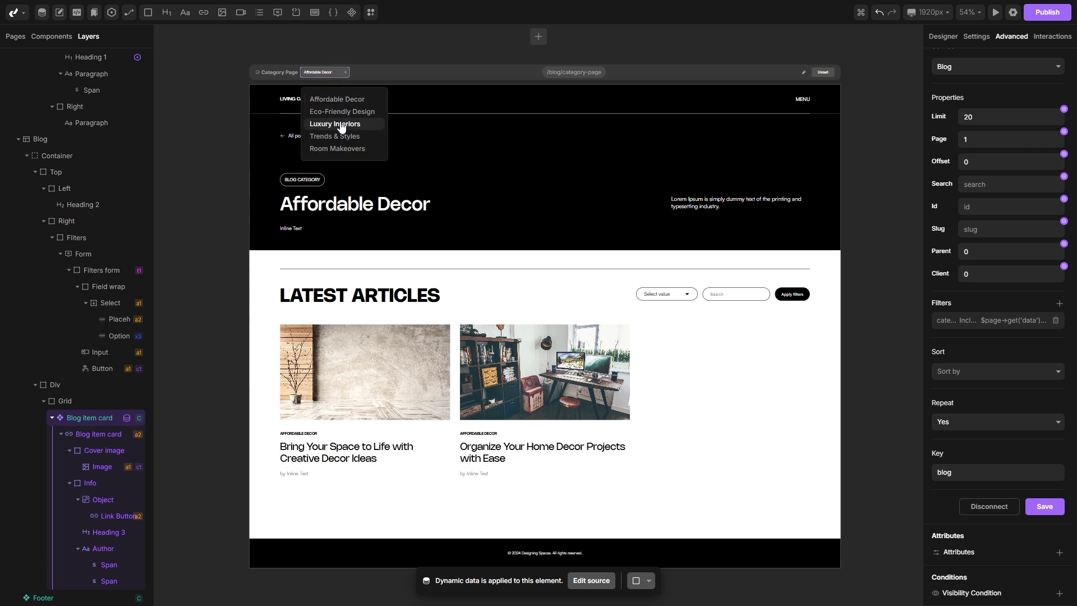
click(335, 149)
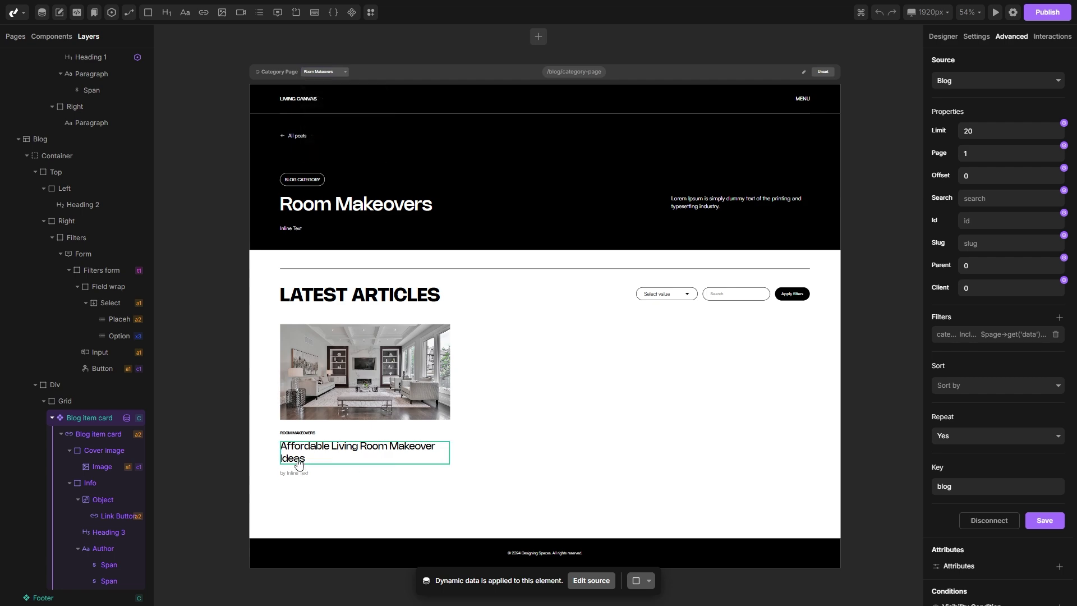
scroll(266, 446, up, 5)
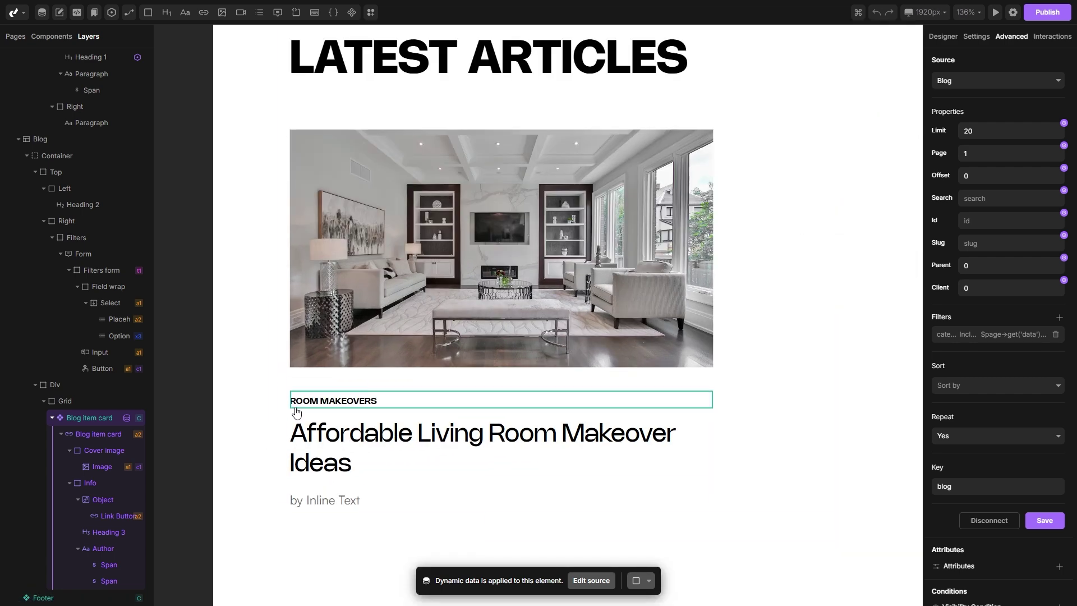
scroll(364, 406, down, 6)
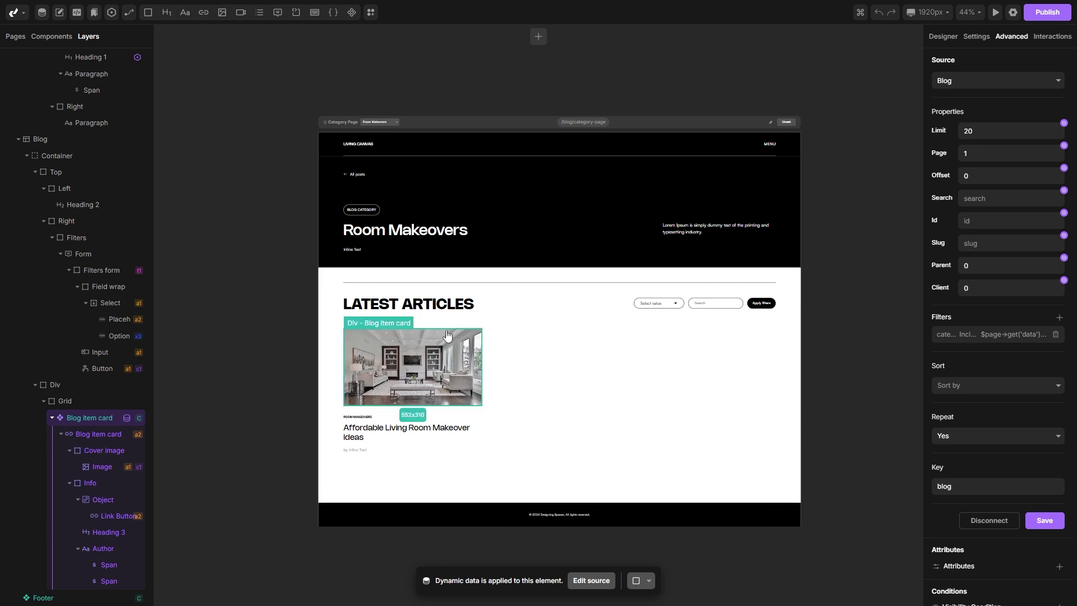
click(393, 123)
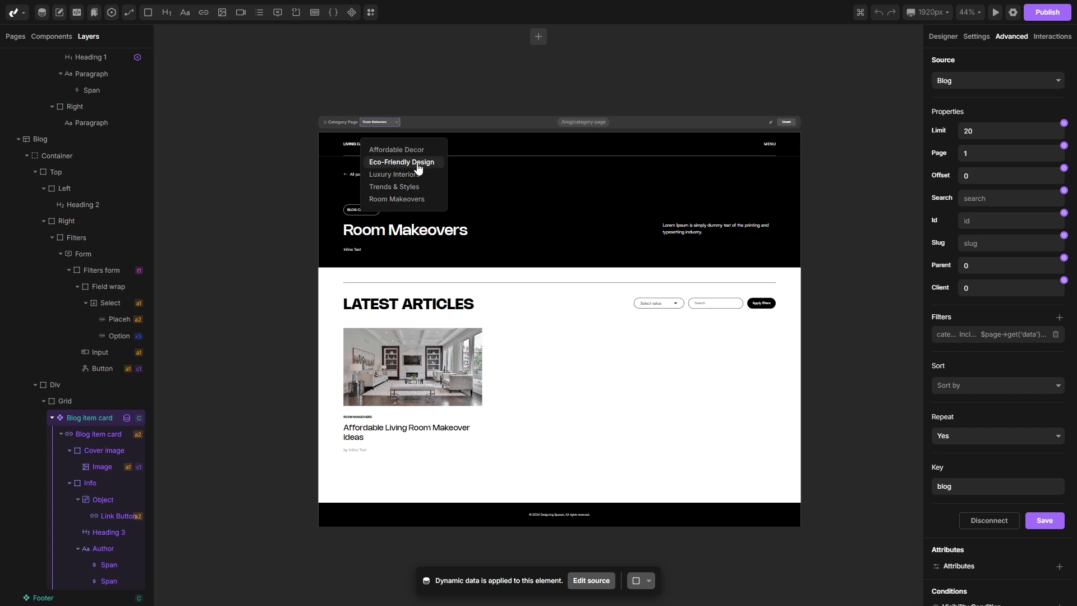
click(404, 152)
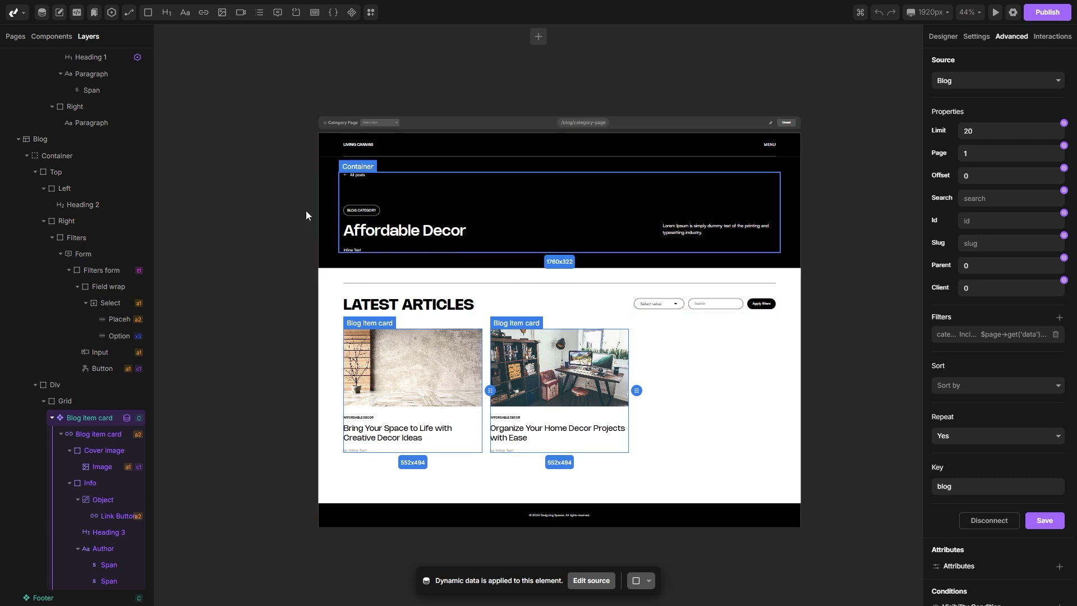
- Open the Blog page and hide the Filters block opposite the Latest Articles heading
click(15, 37)
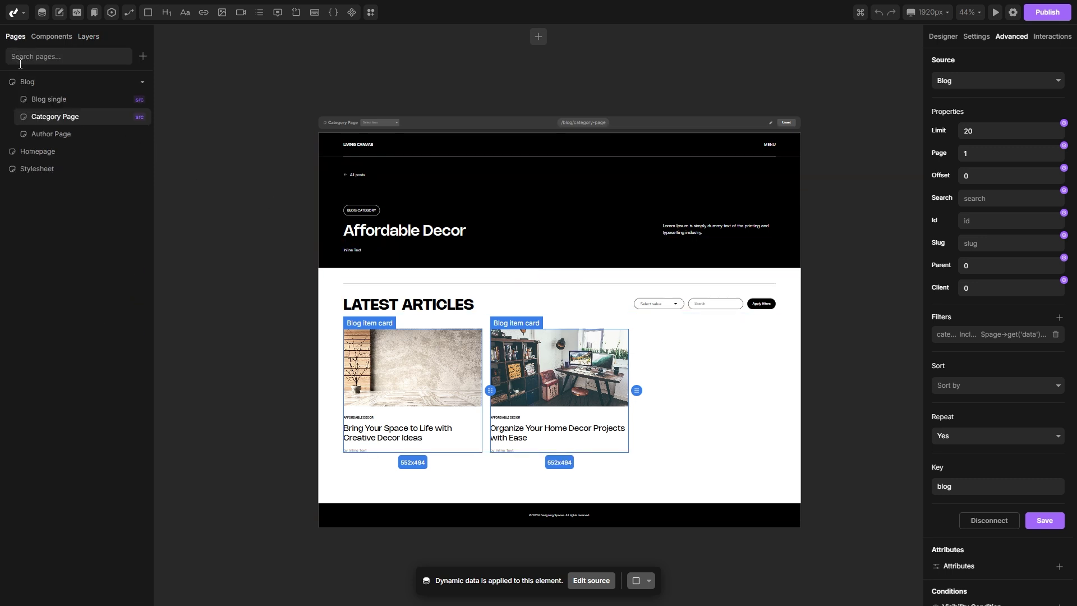
click(30, 80)
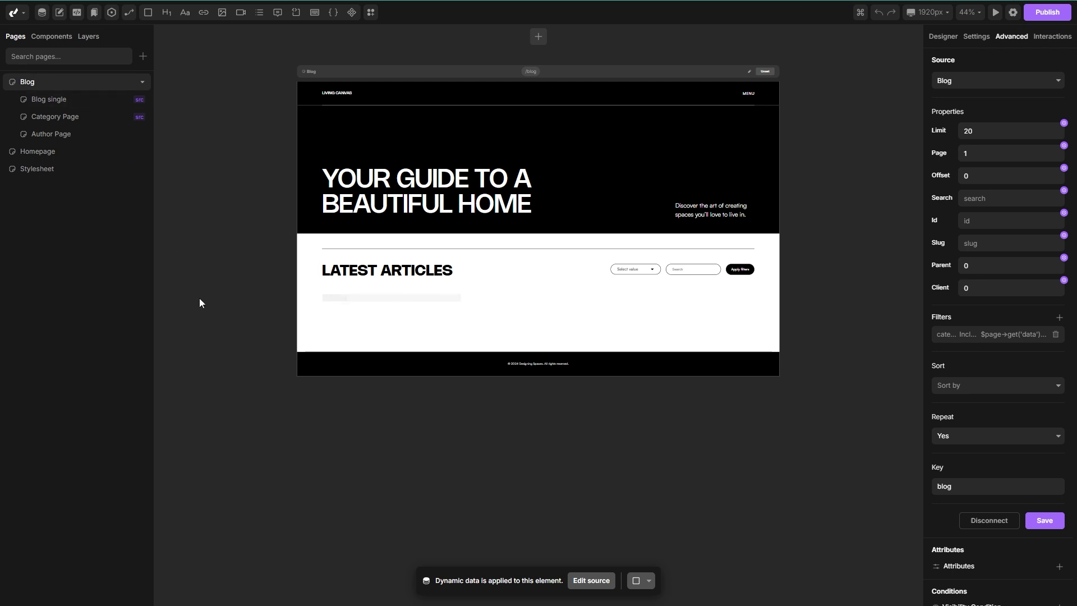
click(665, 271)
click(78, 191)
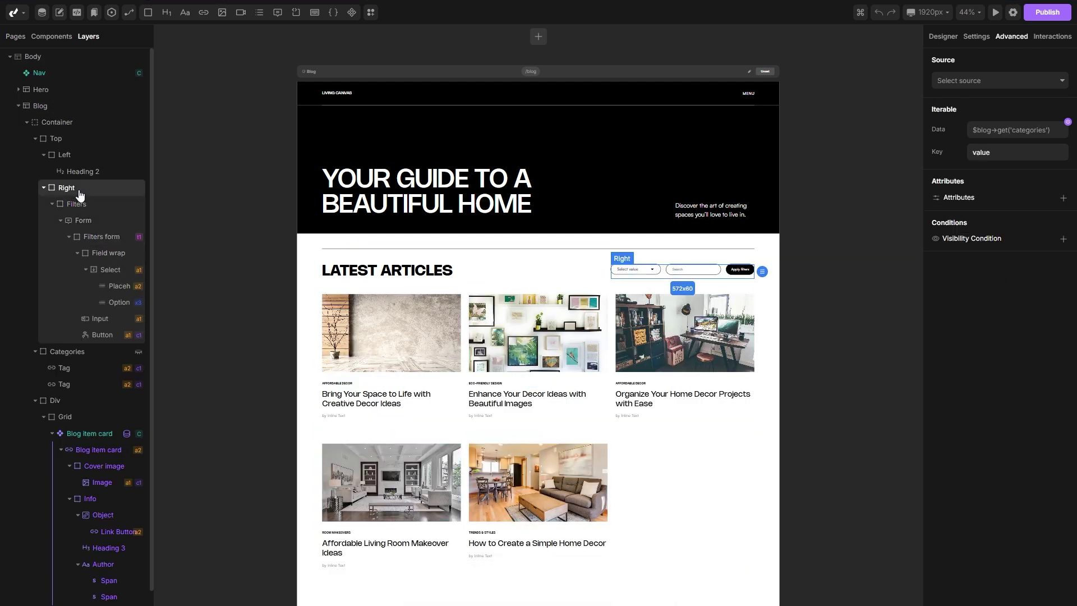
click(76, 204)
click(940, 37)
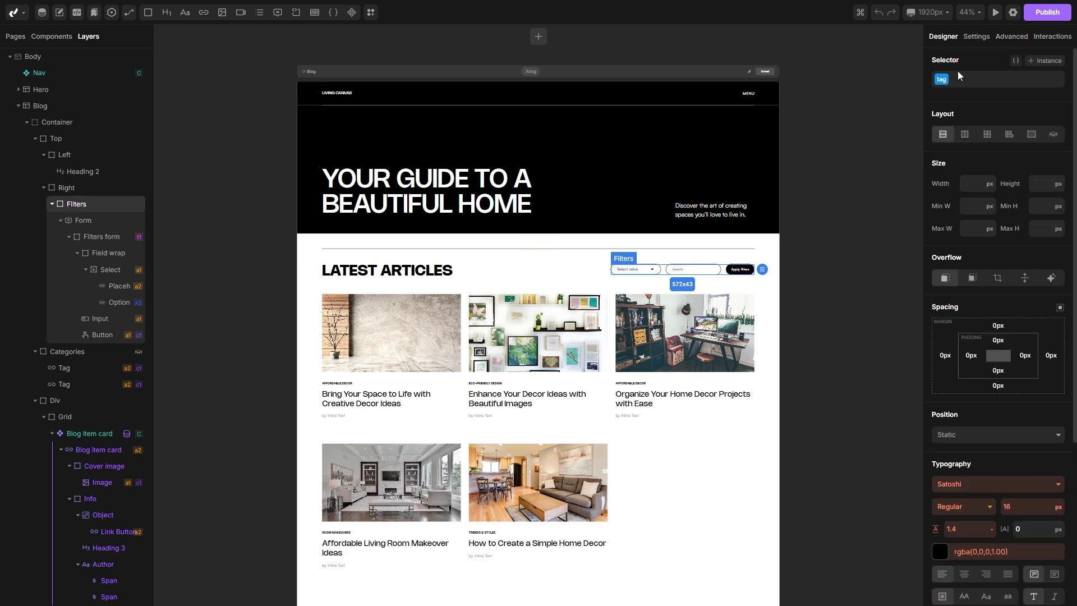
click(1052, 134)
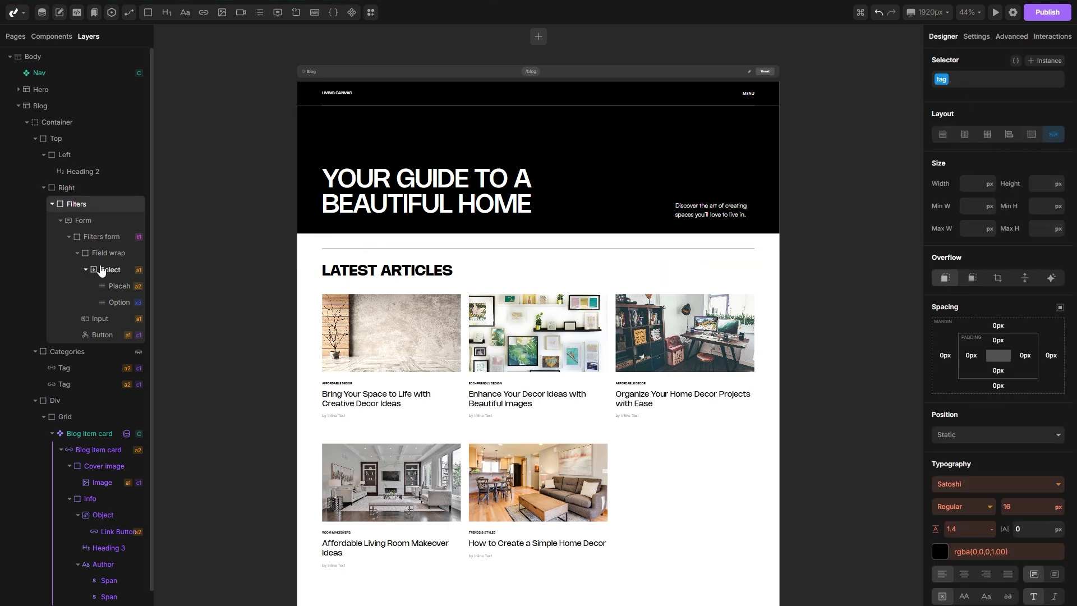
- Display the hidden Categories block under the Latest Articles heading by setting its layout to Flex
click(76, 351)
click(965, 135)
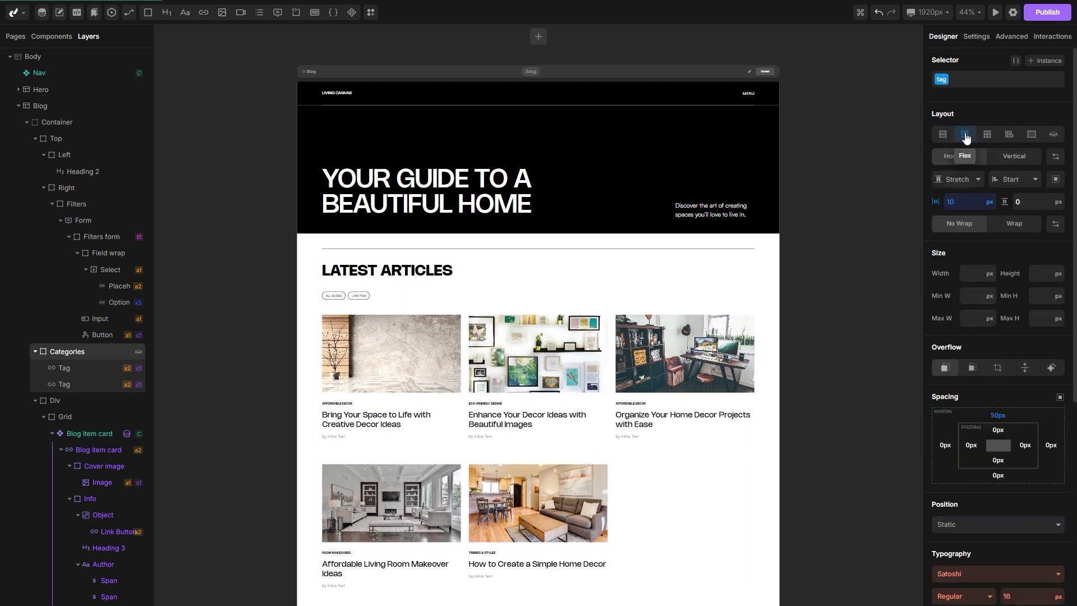
scroll(298, 291, up, 2)
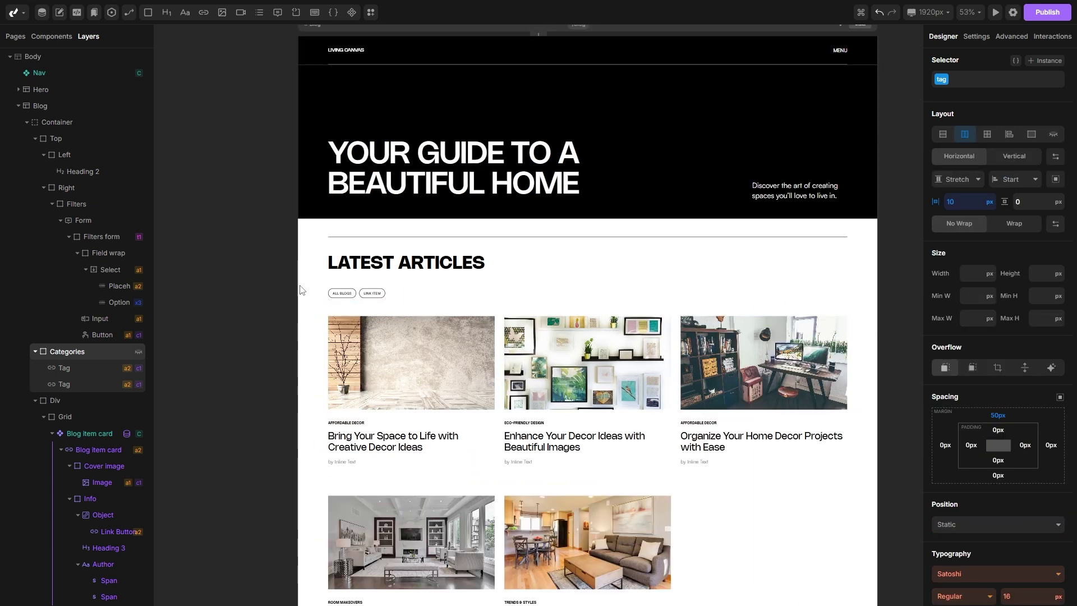
scroll(298, 291, up, 4)
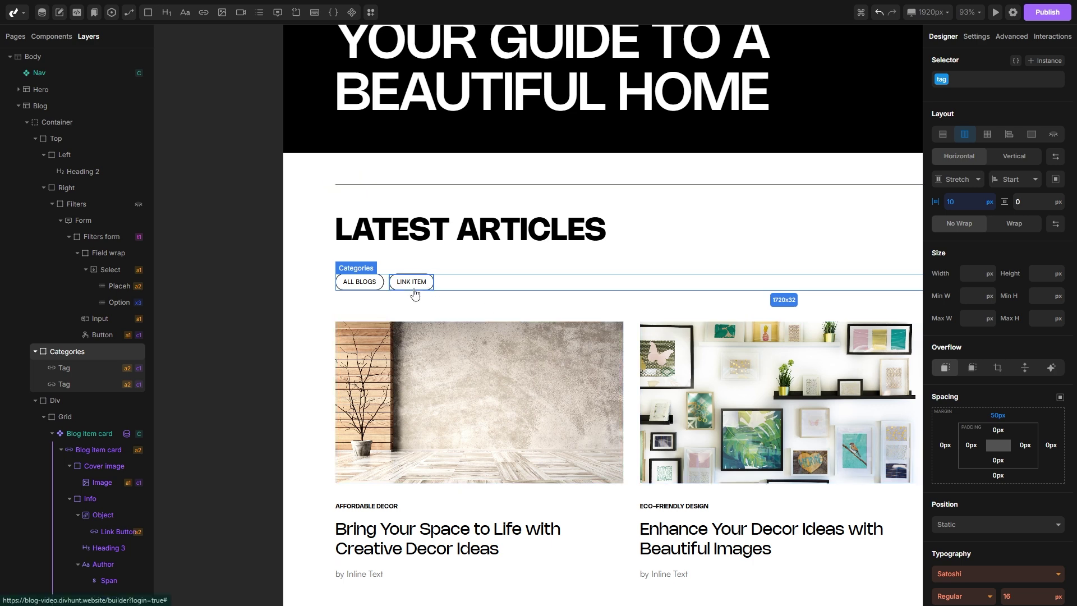
- Link the All Blogs tag under the Latest Articles heading to the Blog page
click(362, 285)
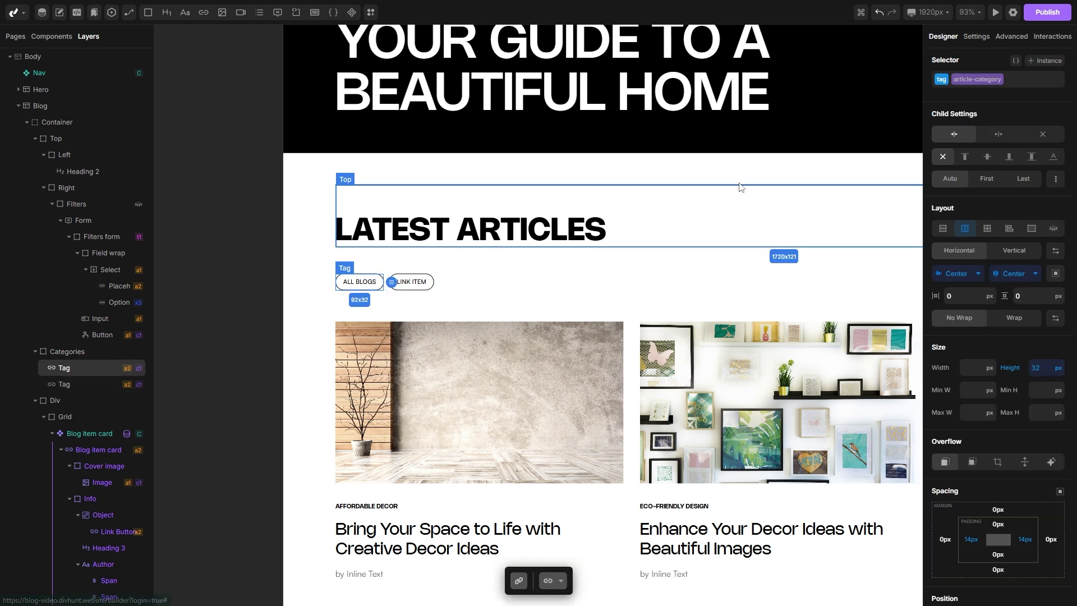
click(976, 36)
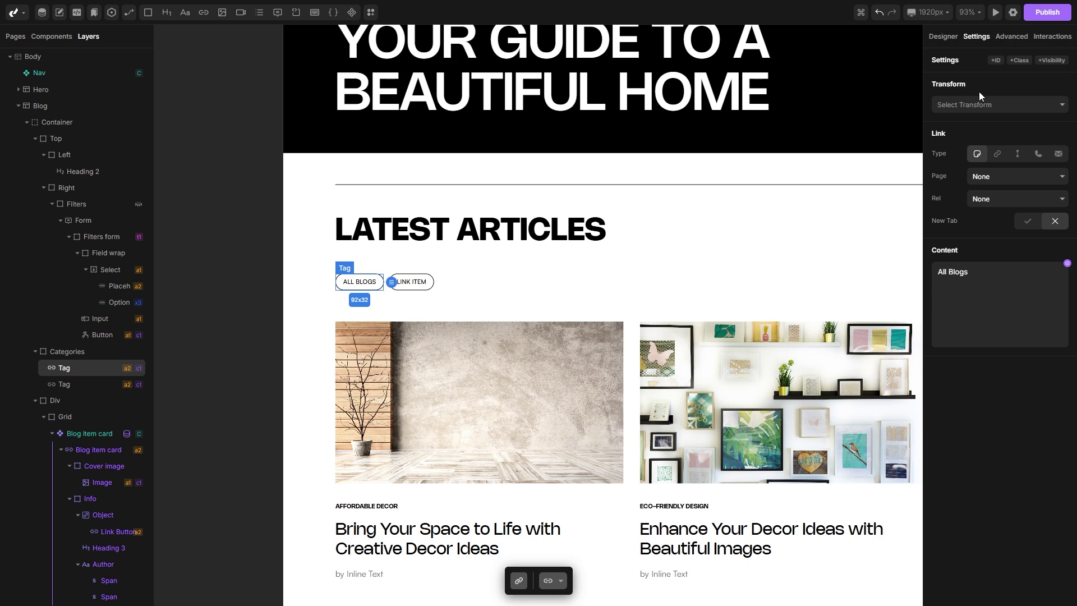
click(991, 175)
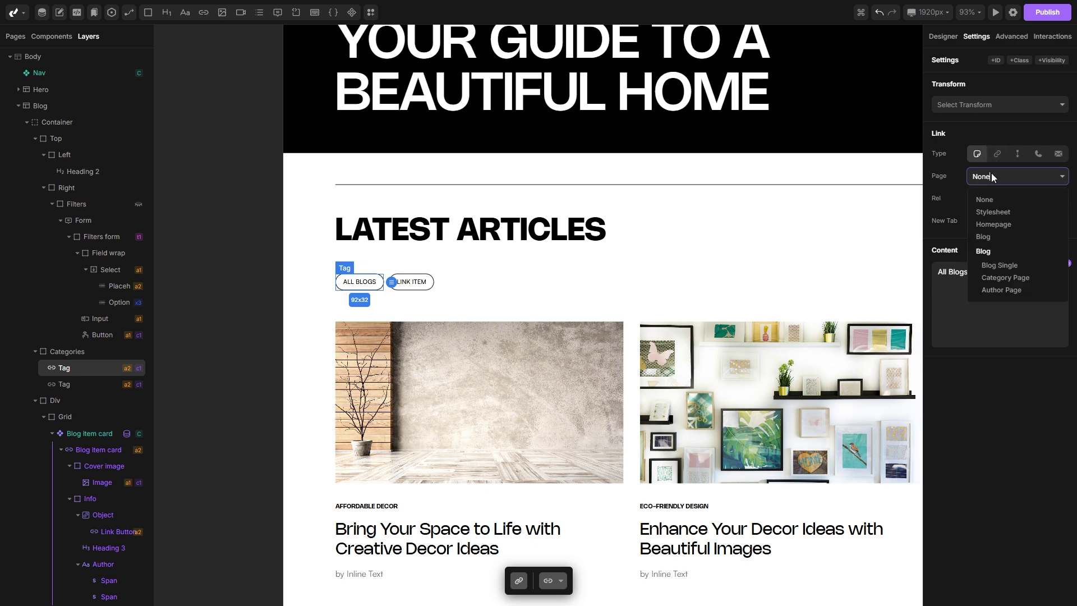
click(994, 240)
- Connect the Link Item tag beside All Blogs to the Category collection as a repeating source and save it
click(412, 285)
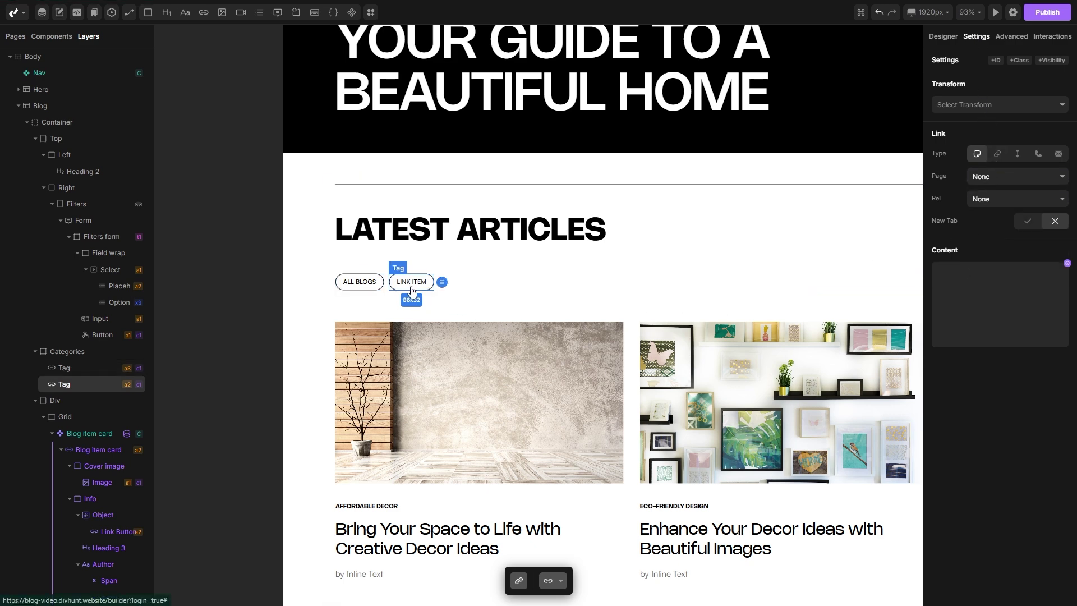
click(1006, 43)
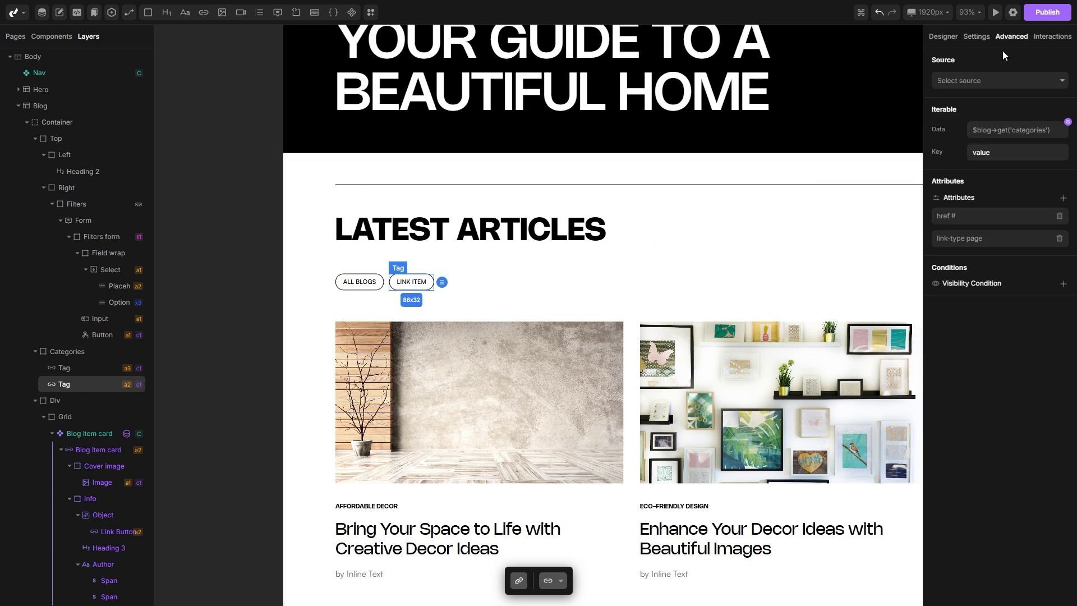
click(998, 82)
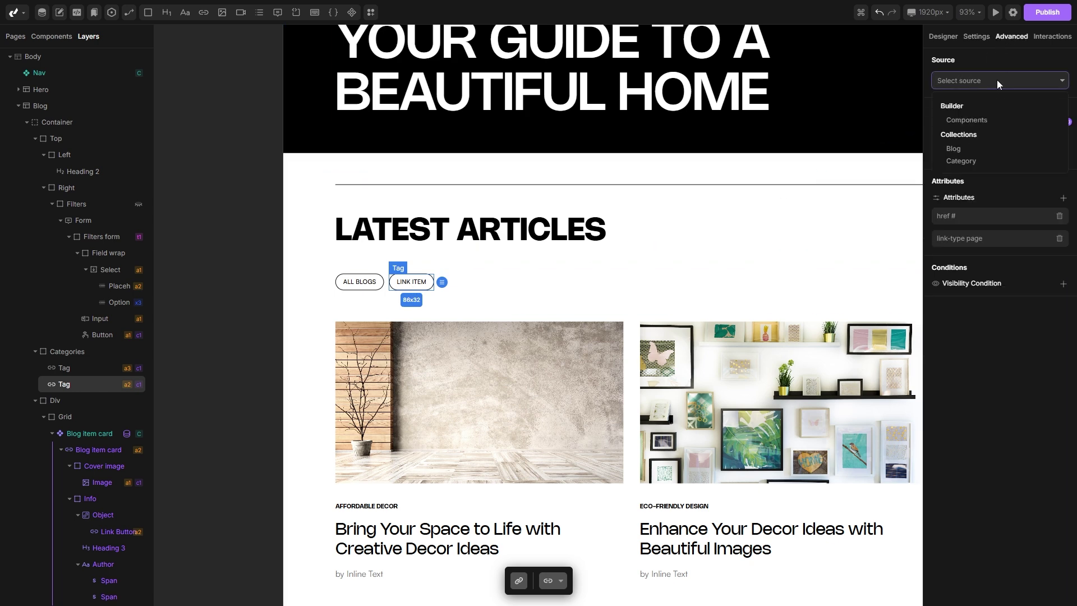
click(976, 163)
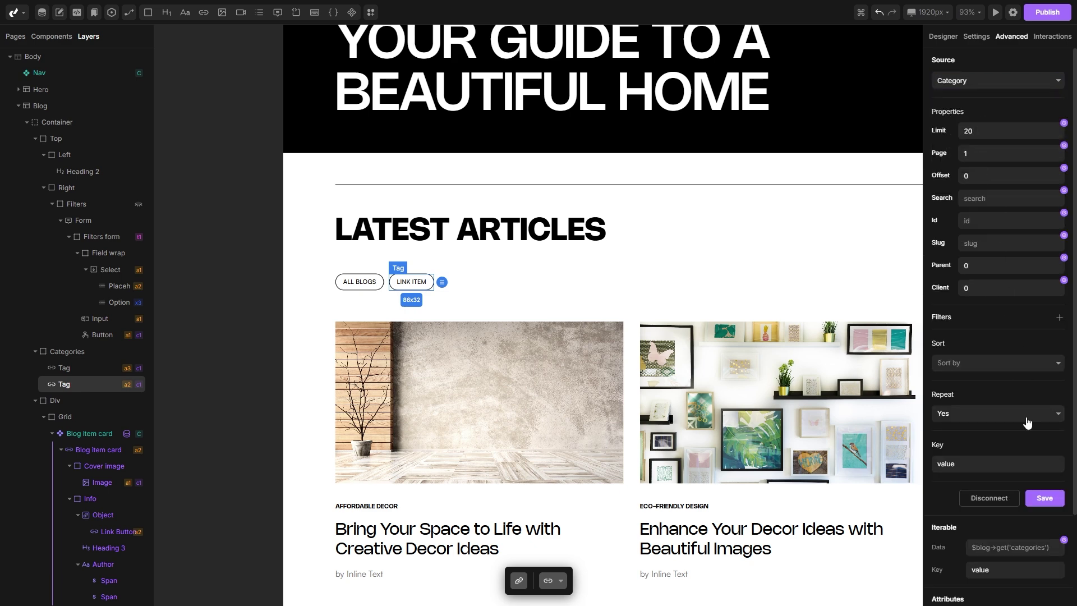
click(1044, 499)
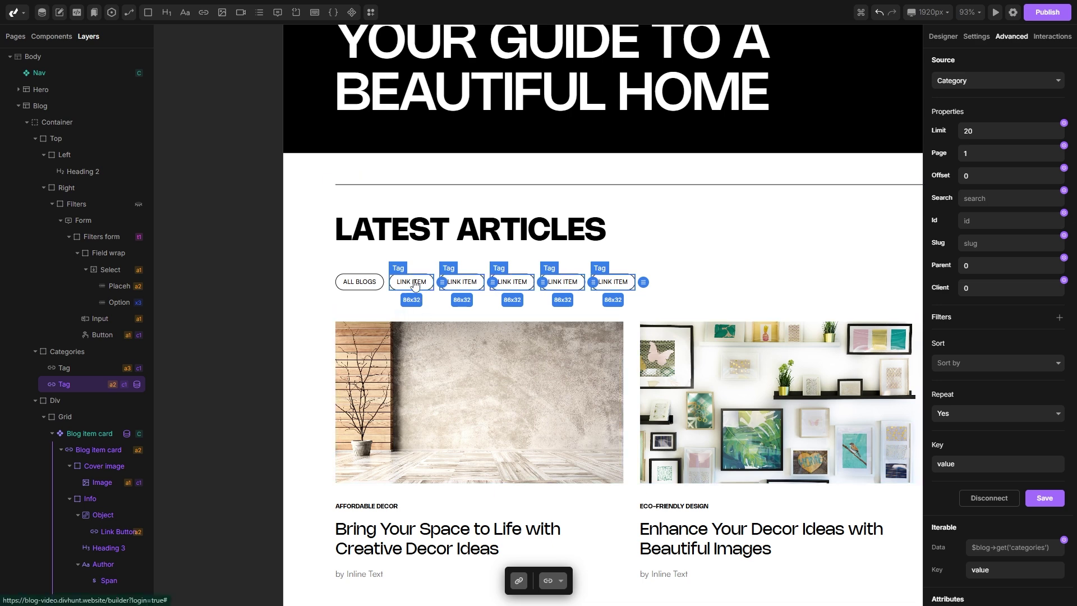
- Bind the repeated category tag's content to the value's Name and save the binding
click(979, 37)
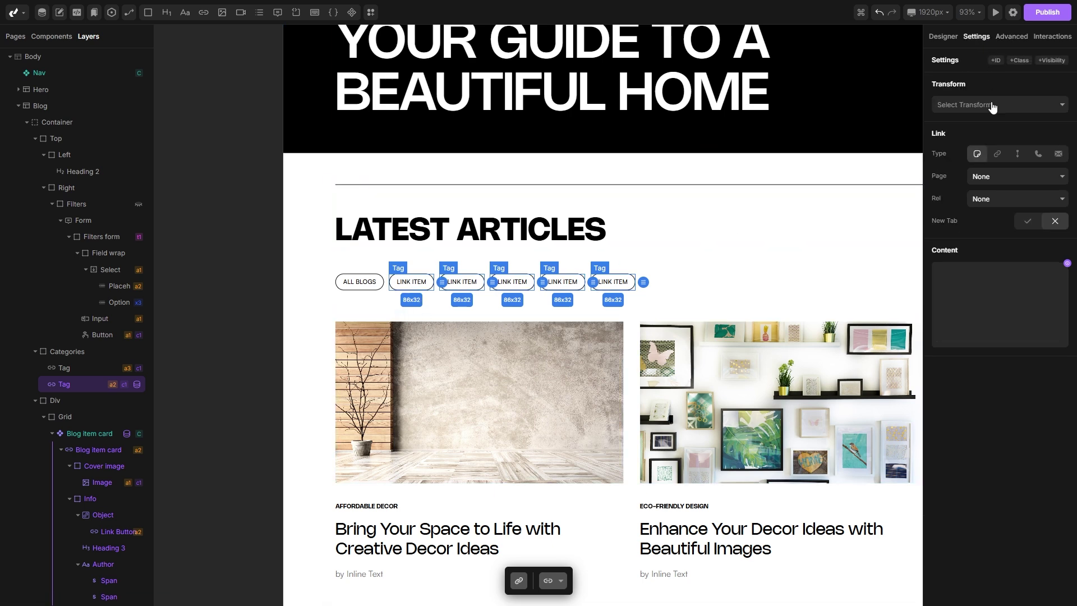
click(1066, 263)
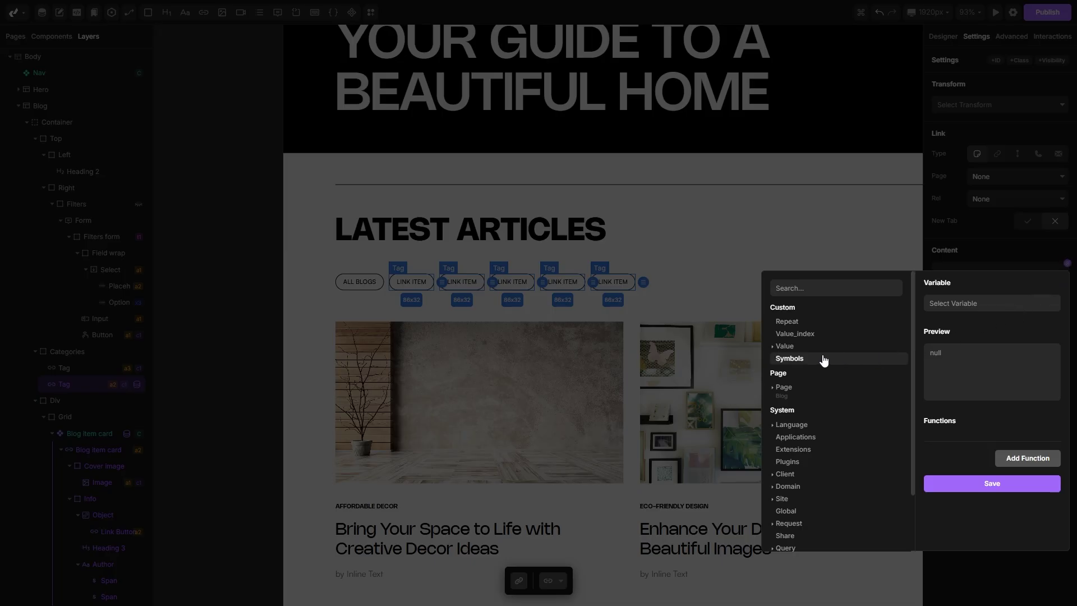
click(791, 347)
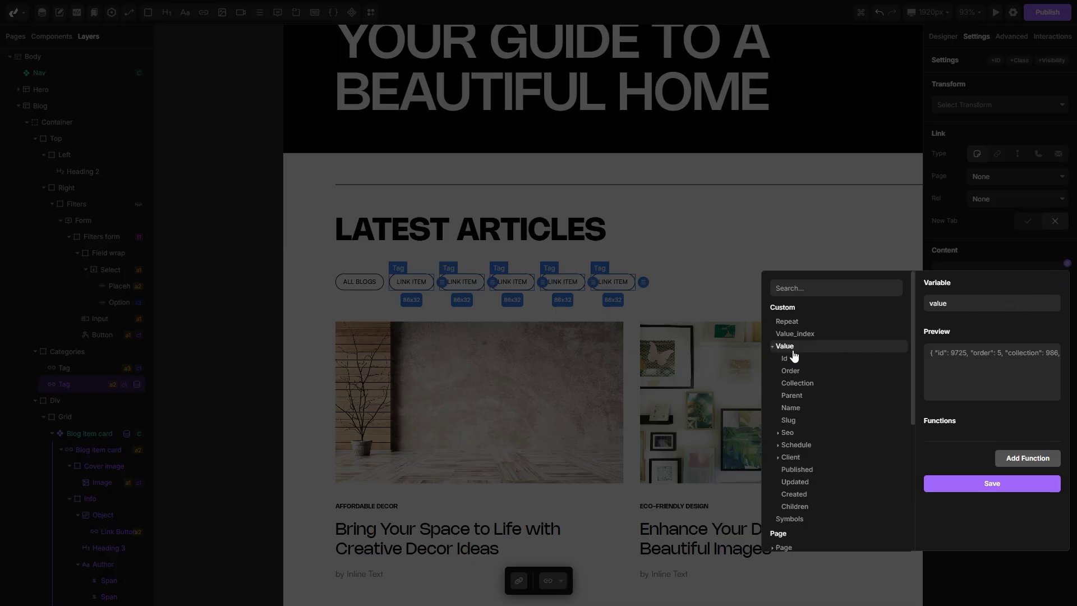
click(794, 413)
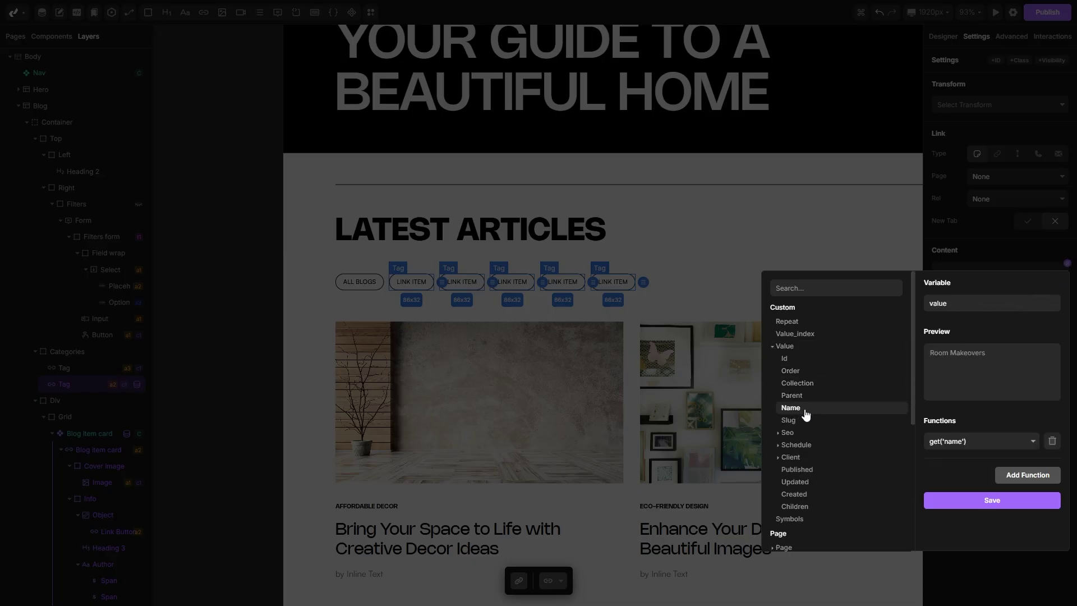
click(973, 500)
click(651, 236)
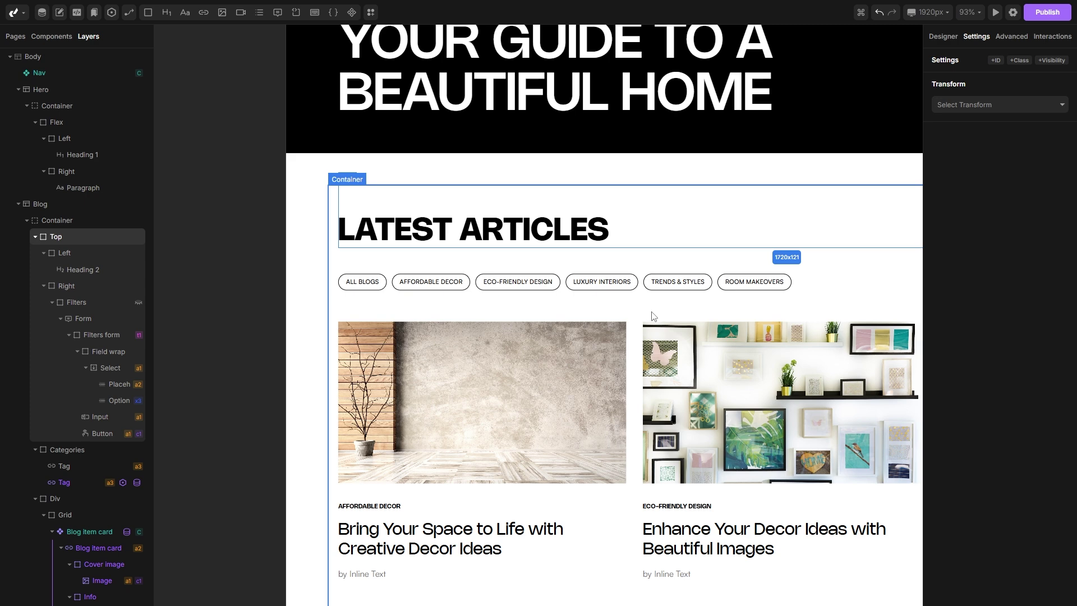
- Examine the route setting of the Blog single page in the site's page list
click(26, 38)
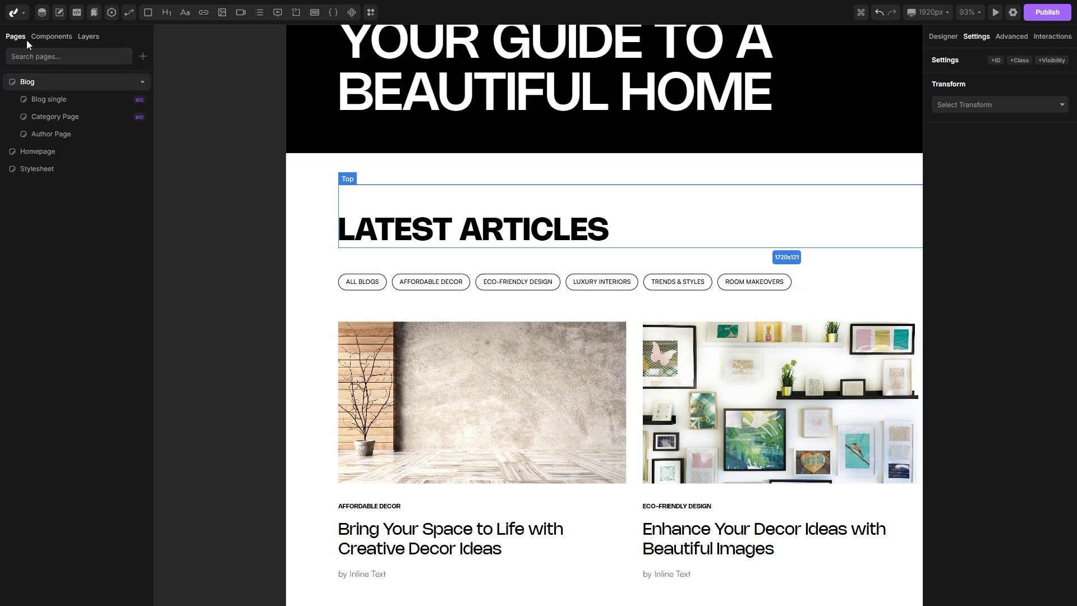
right_click(52, 102)
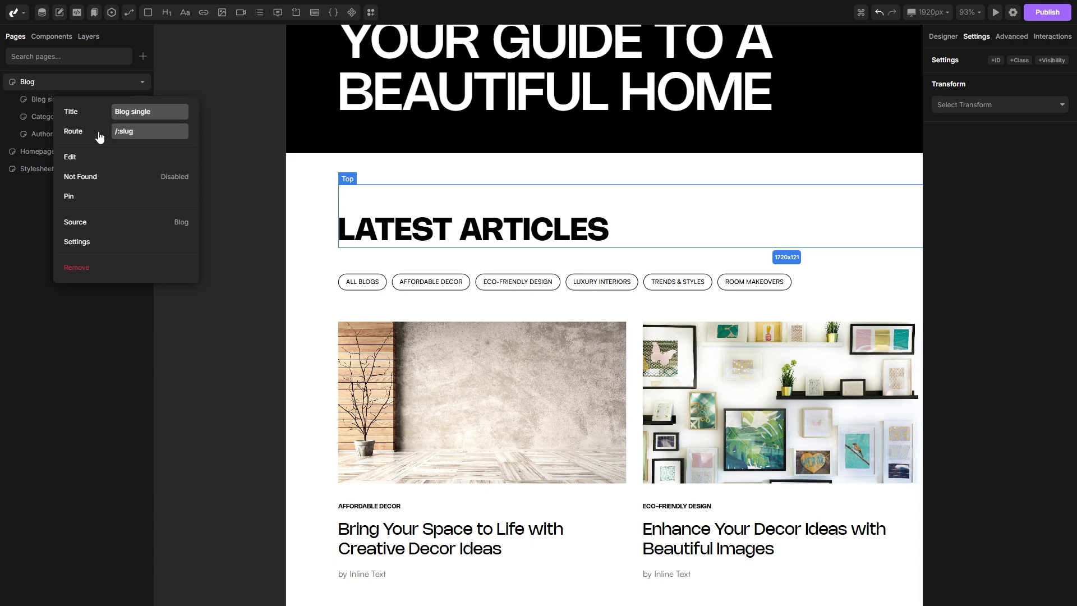
drag(147, 131, 114, 133)
click(222, 112)
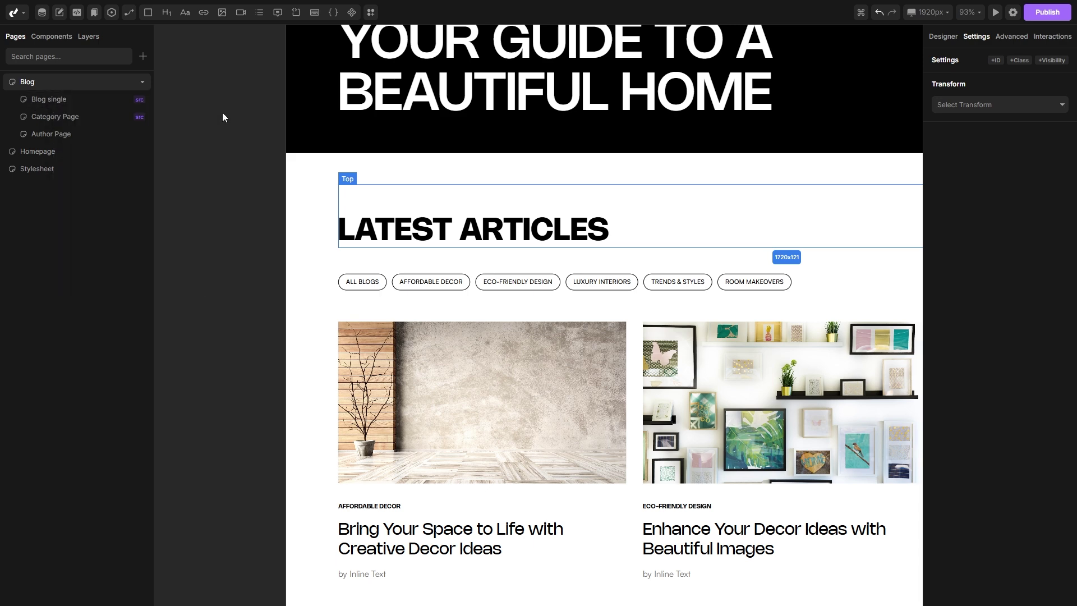
- Set the Category Page's route to /category/:slug
right_click(70, 120)
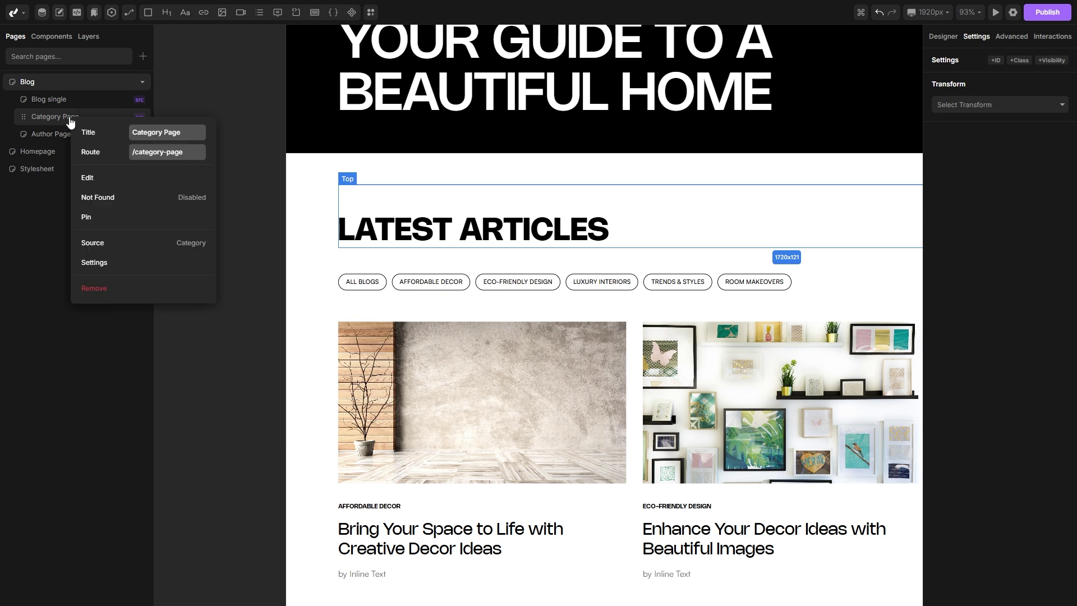
drag(192, 154, 145, 152)
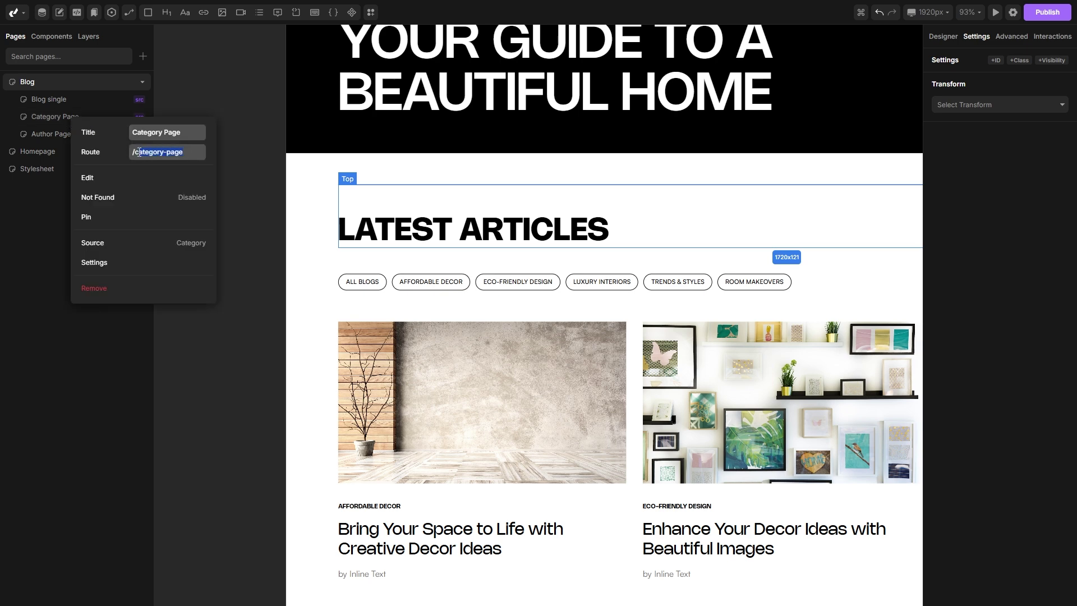
text(/;slug)
key(Left)
key(Left)
key(Left)
text(/category)
key(Return)
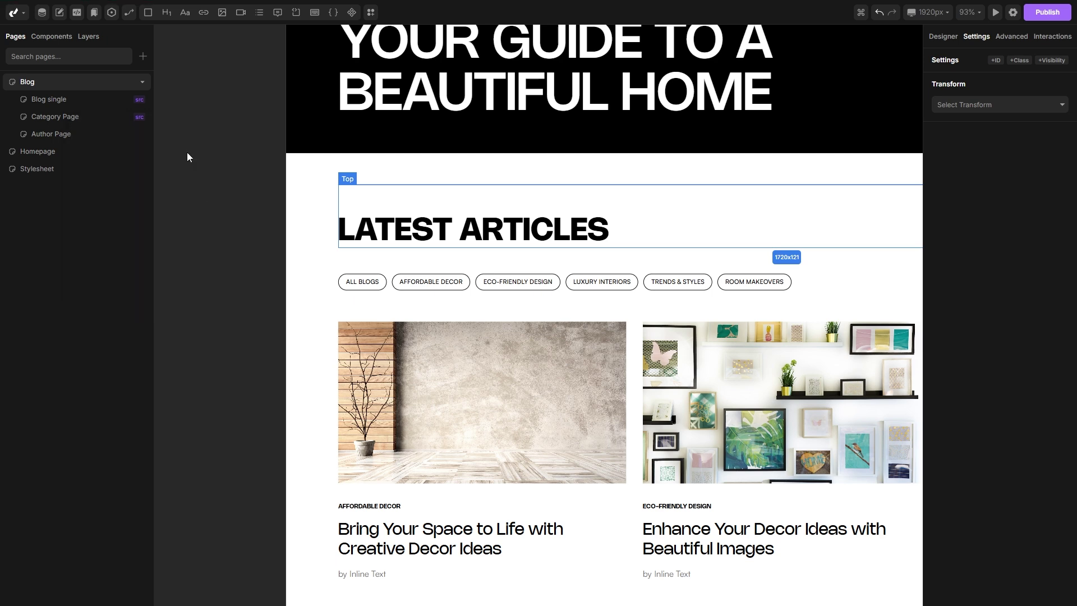
- Link the repeated category tag in the Categories block to the Category Page
click(471, 283)
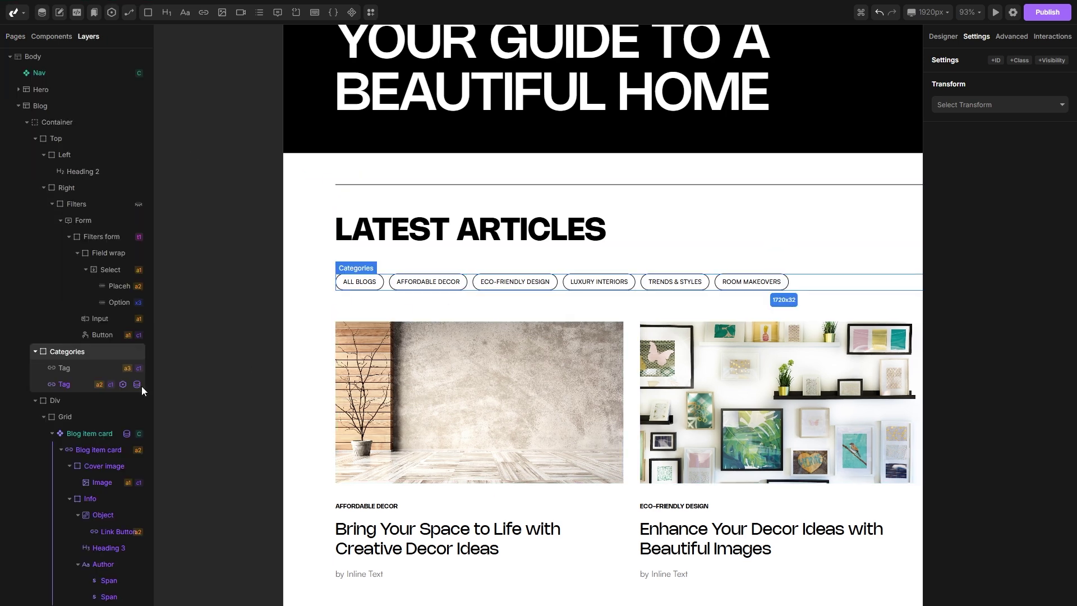
click(65, 384)
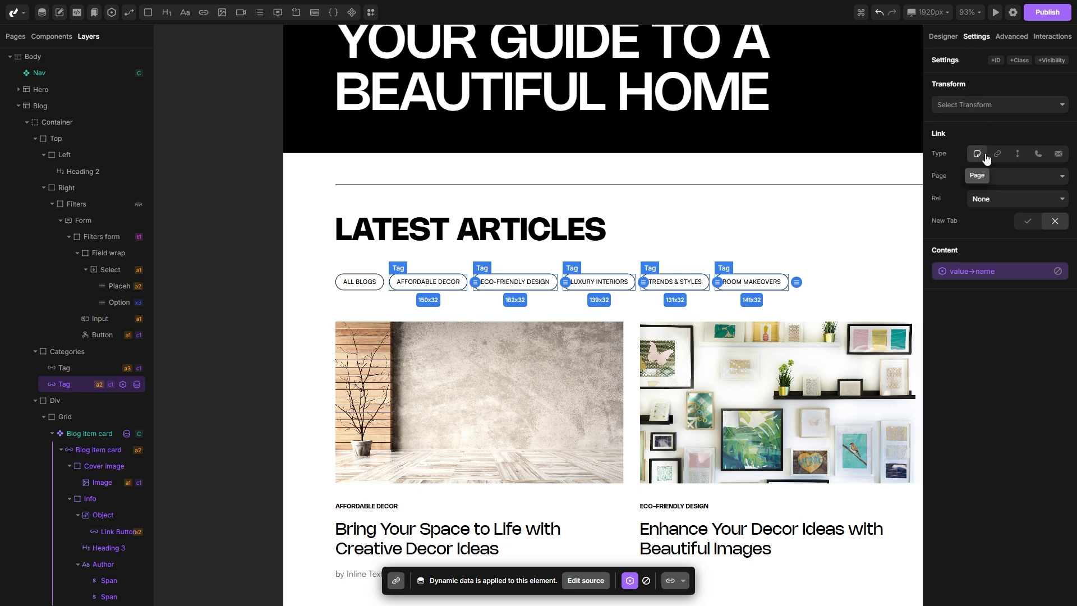
click(1013, 177)
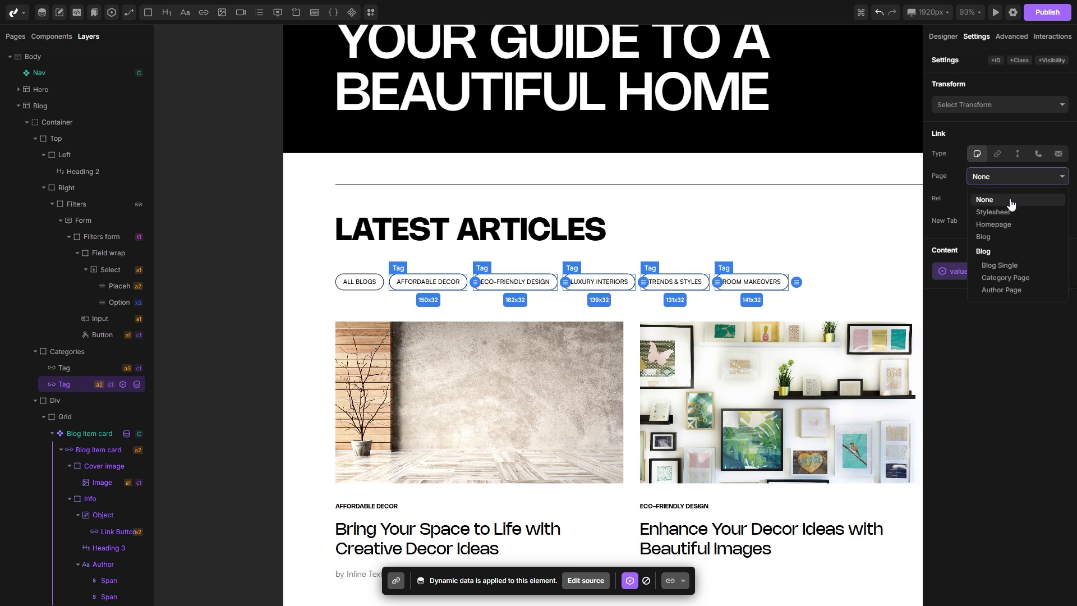
click(1016, 284)
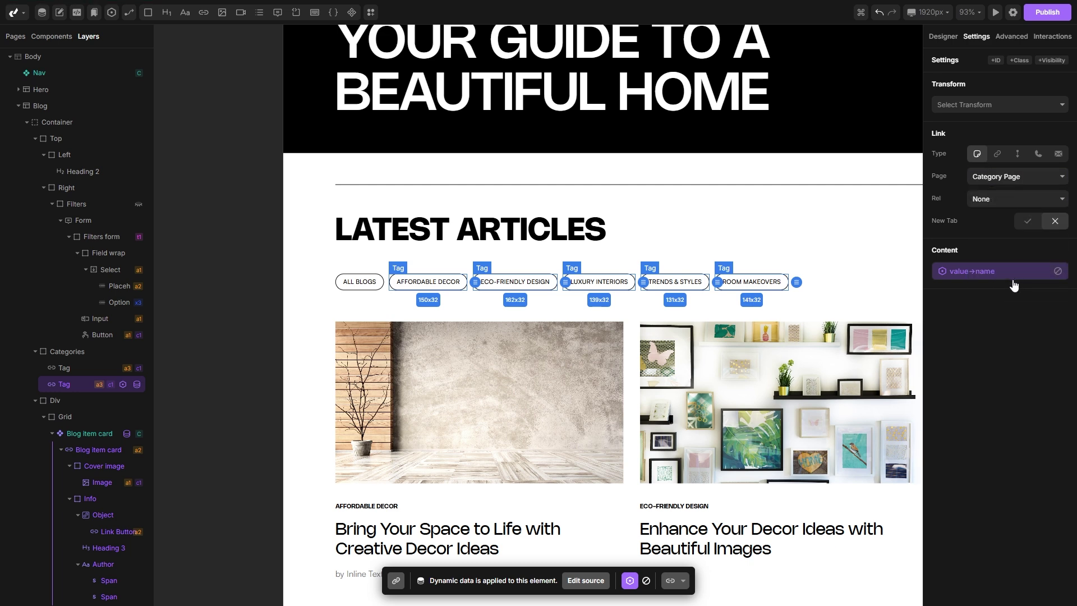
- Bind the category tag's slug route variable to the value's Slug, then save the variable and the tag's source
click(1011, 37)
scroll(991, 191, down, 3)
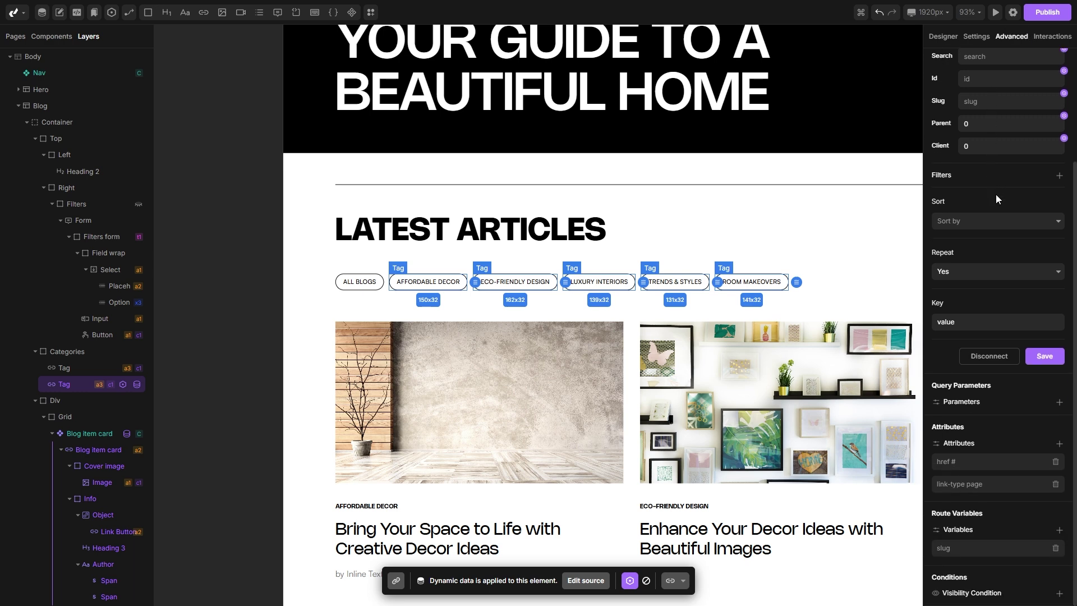
click(954, 554)
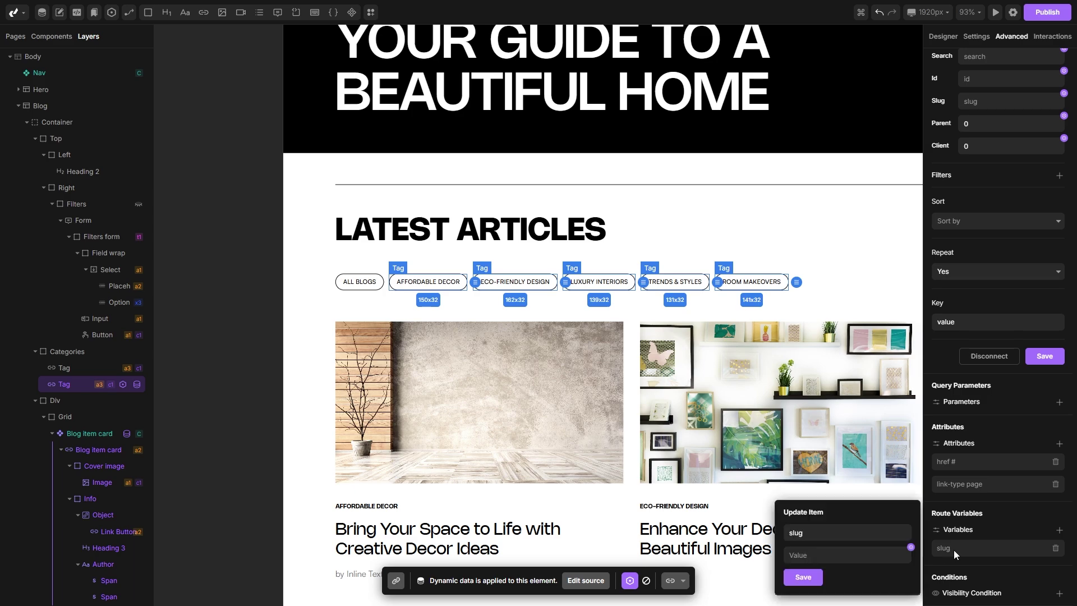
click(910, 548)
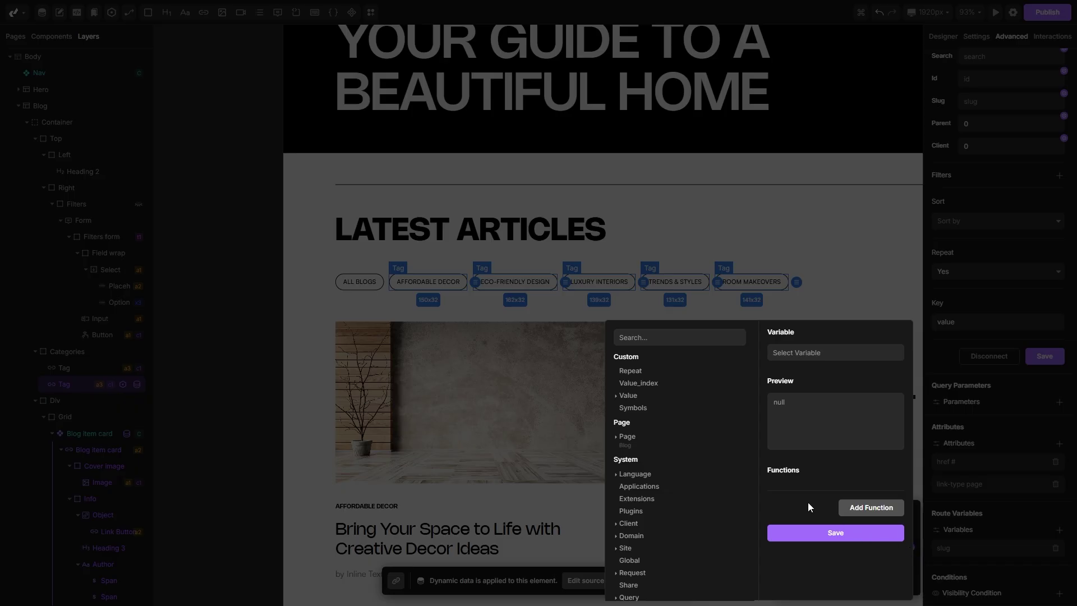
click(628, 395)
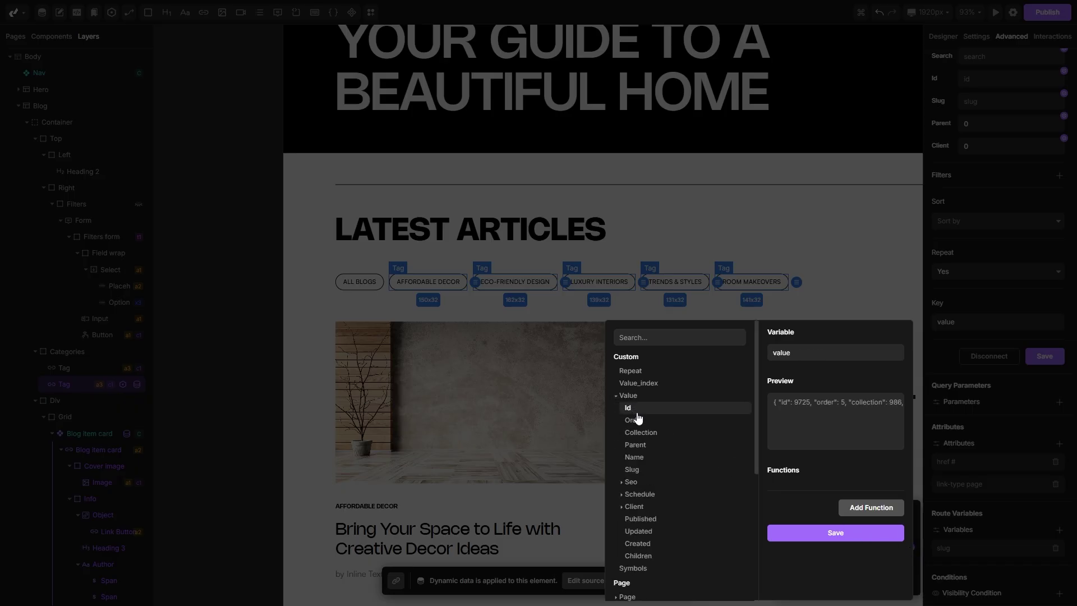
click(631, 469)
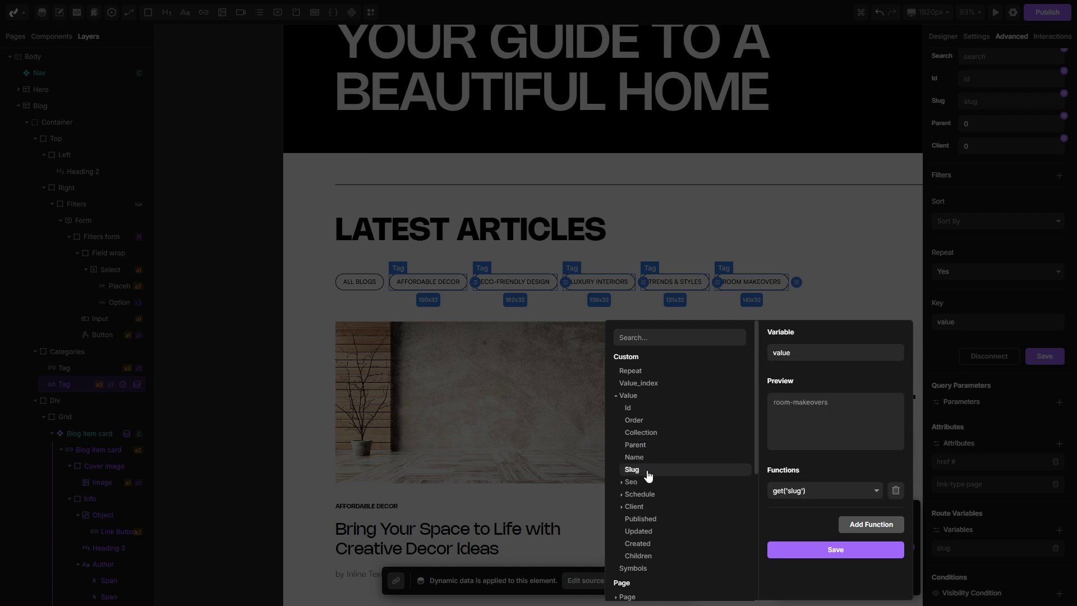
click(823, 554)
click(806, 573)
click(1040, 362)
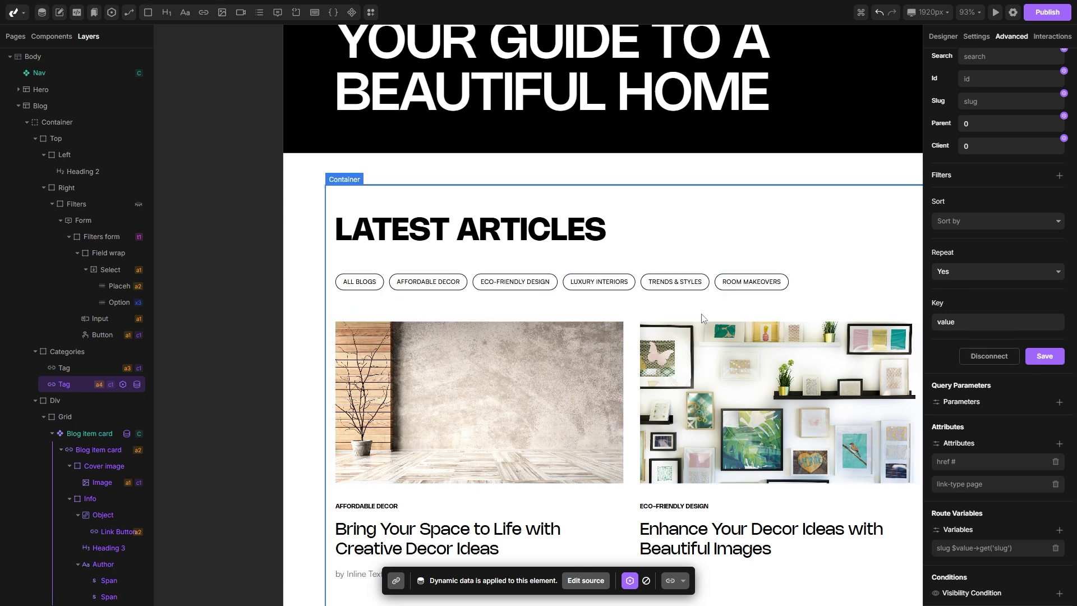
- Preview the Blog page and test the Affordable Decor and Trends & Styles tag links, checking the category page's heading
click(995, 14)
scroll(689, 262, down, 2)
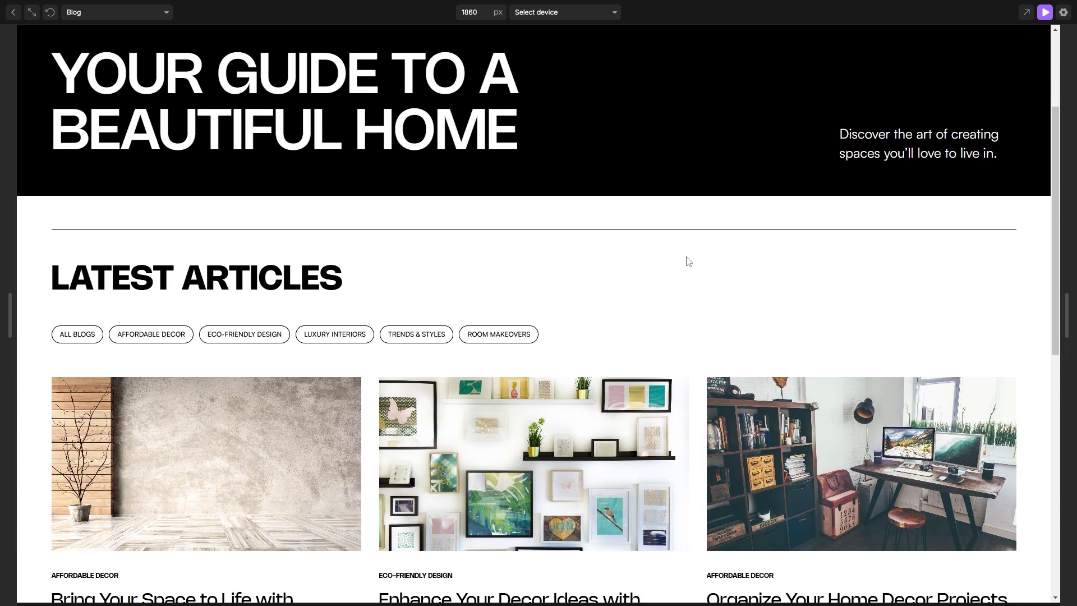
click(140, 338)
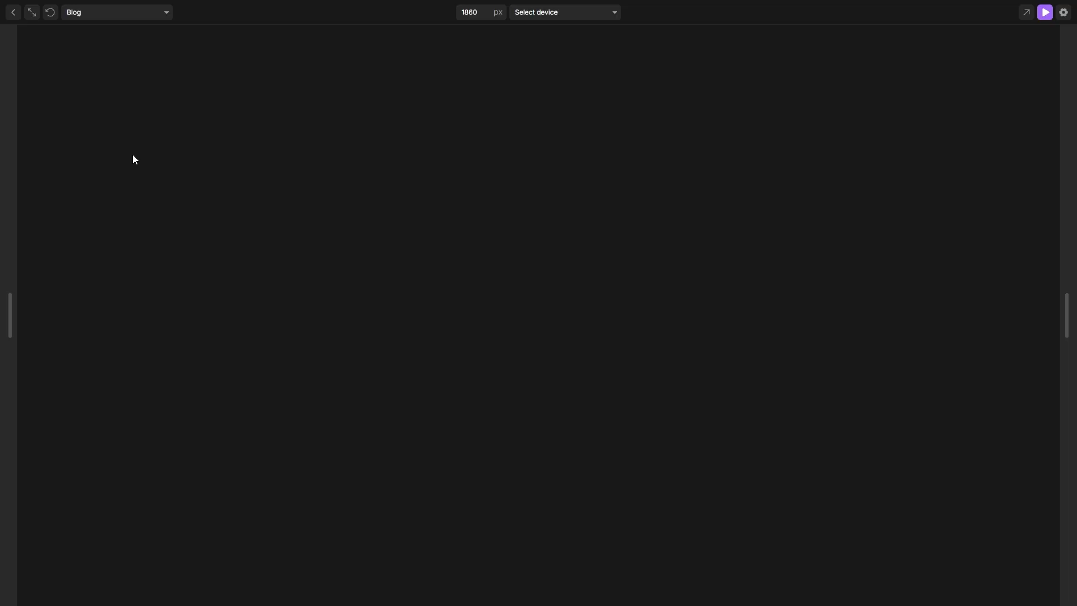
scroll(180, 167, down, 2)
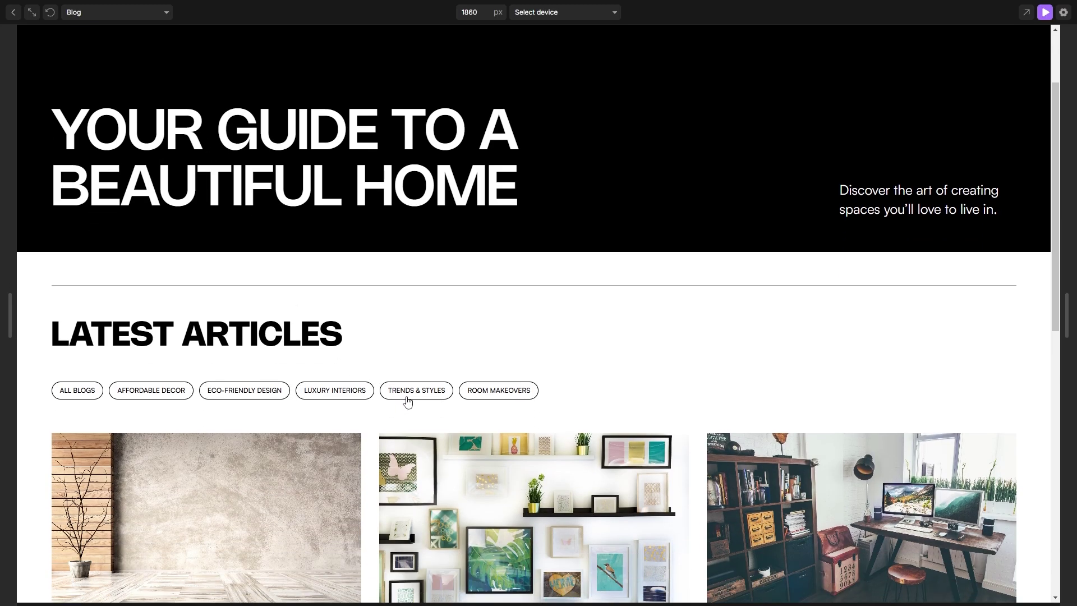
click(406, 398)
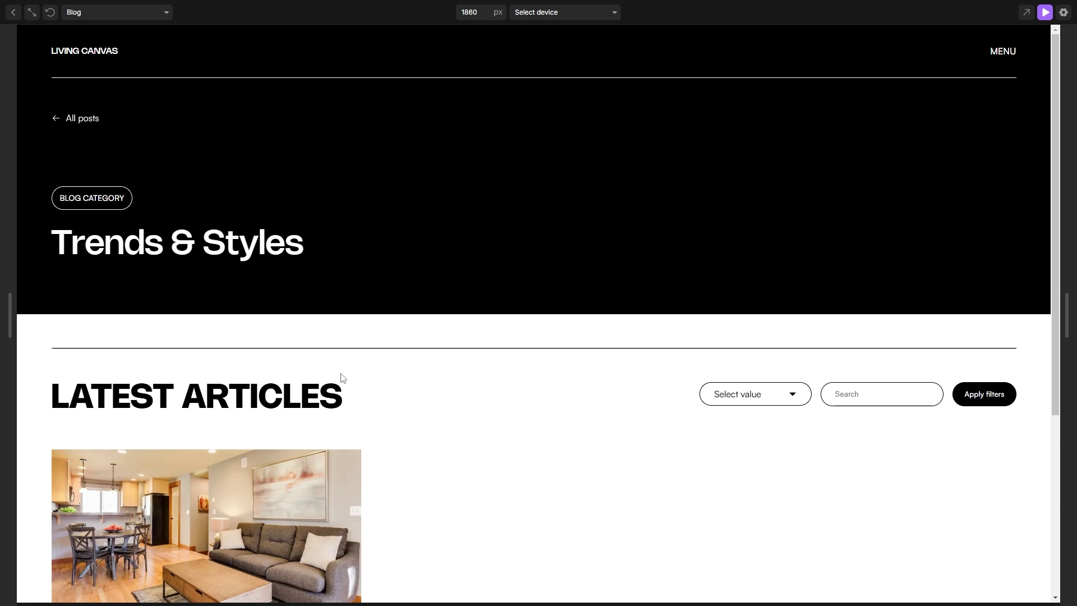
drag(312, 243, 66, 239)
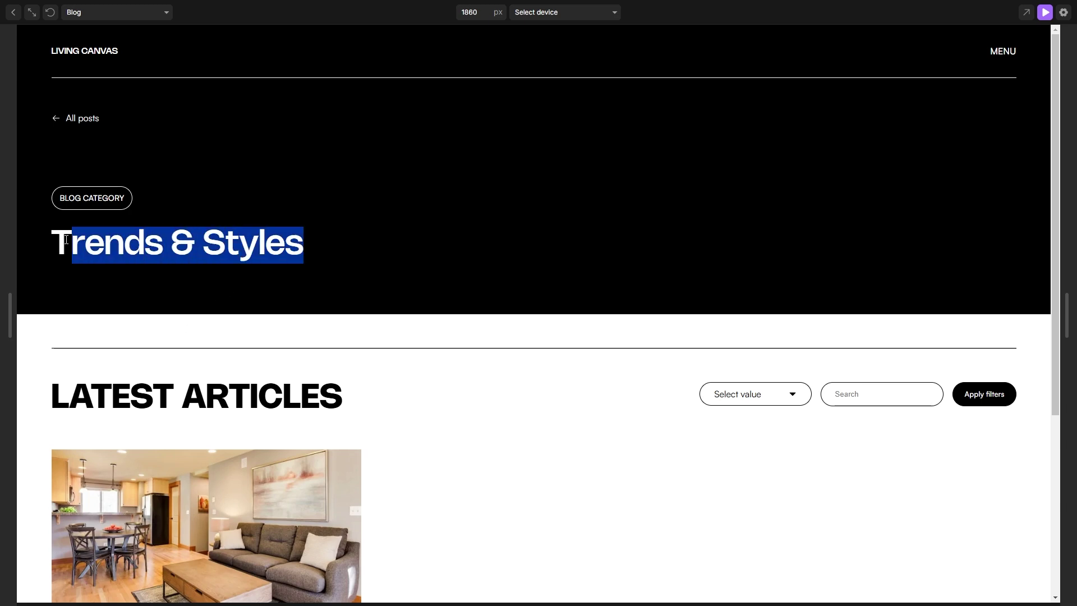
click(159, 300)
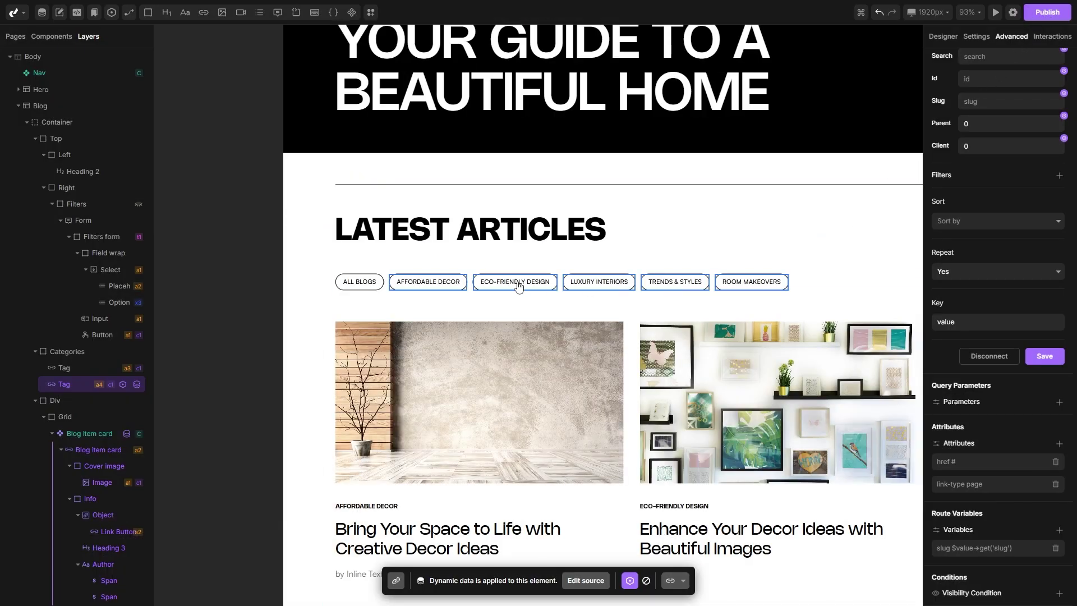
- Copy the Categories block under the Blog page's Latest Articles heading and open the Category Page
click(714, 281)
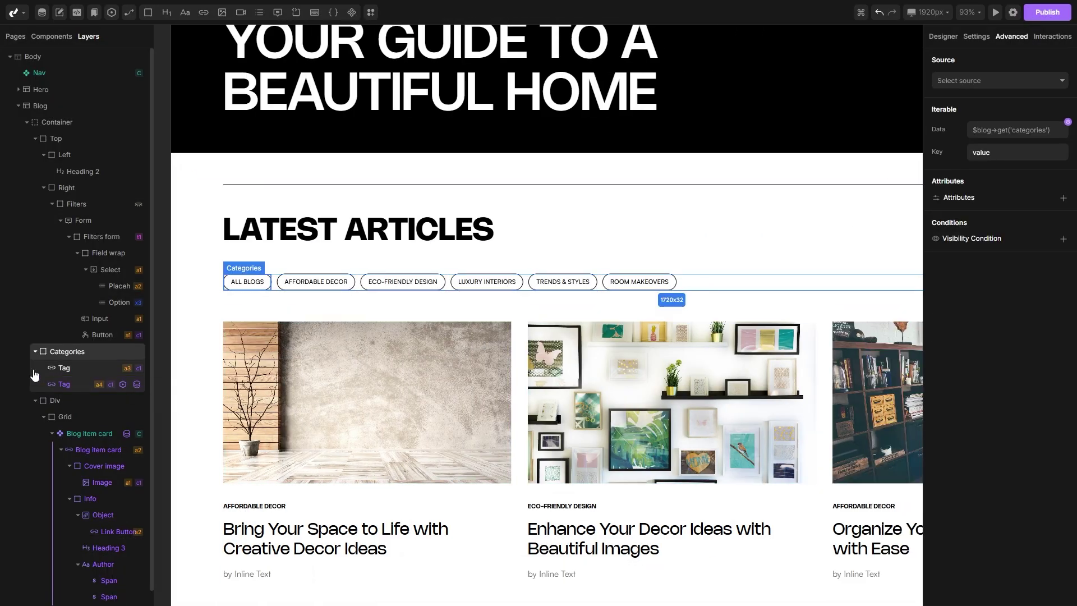
key(ctrl+c)
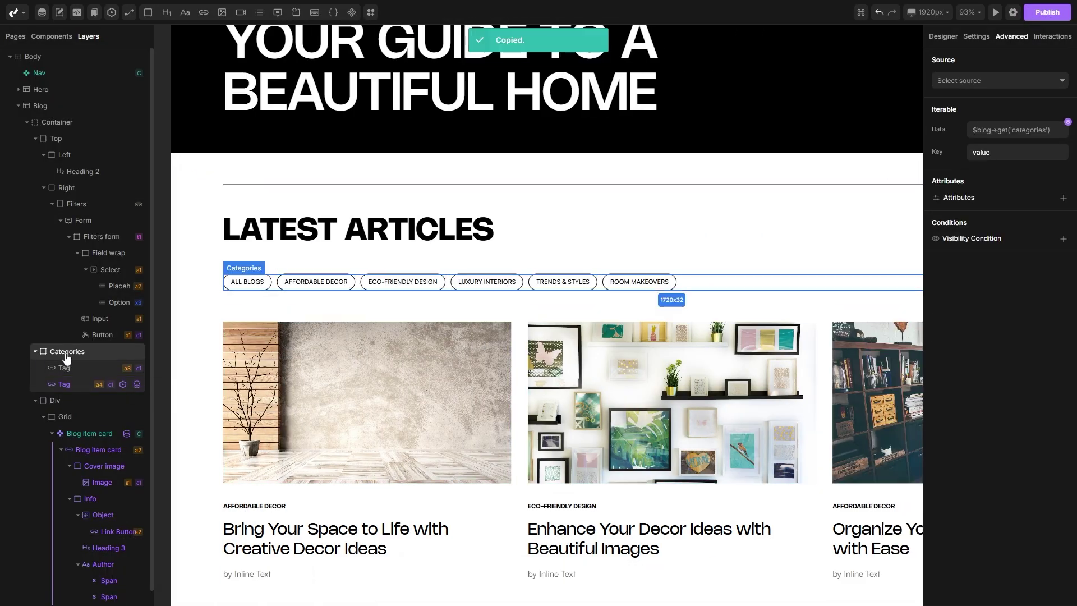
click(16, 37)
click(53, 118)
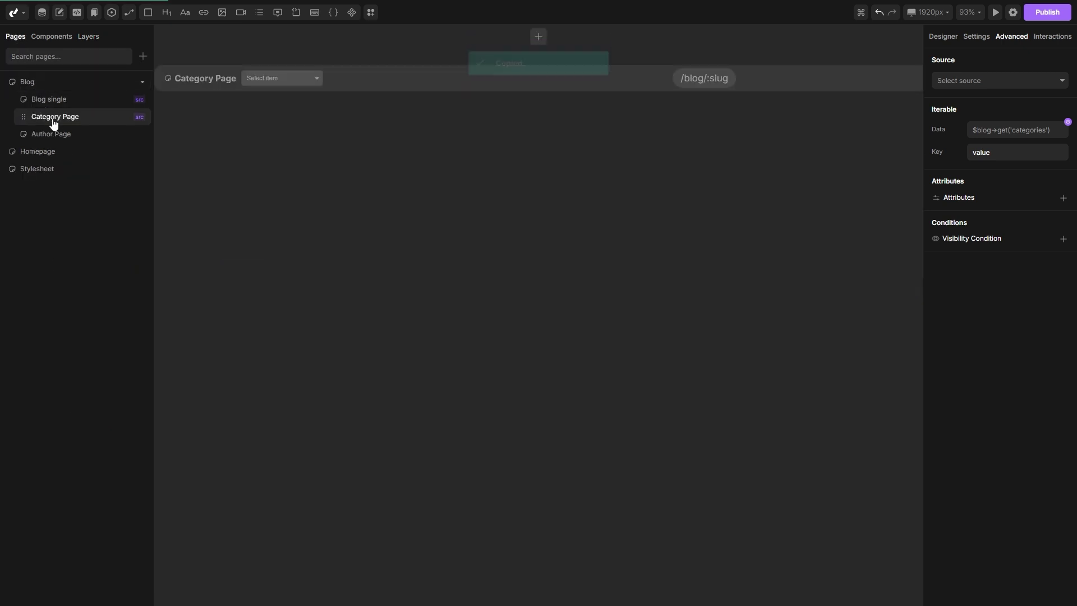
scroll(375, 372, down, 3)
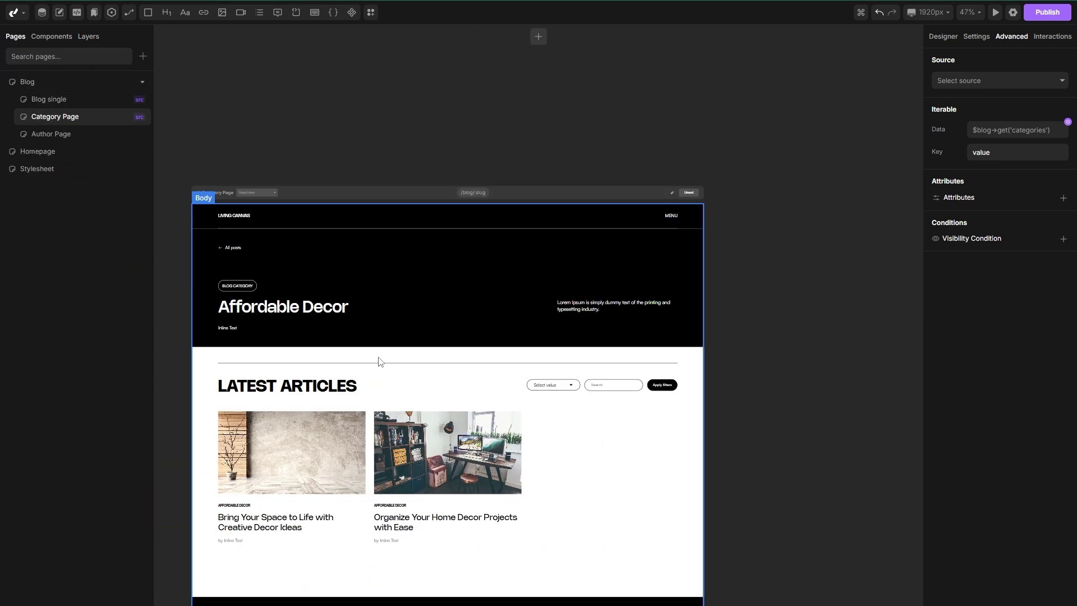
- Hide the Filters block beside the Category Page's Latest Articles heading by setting its display to none
click(582, 362)
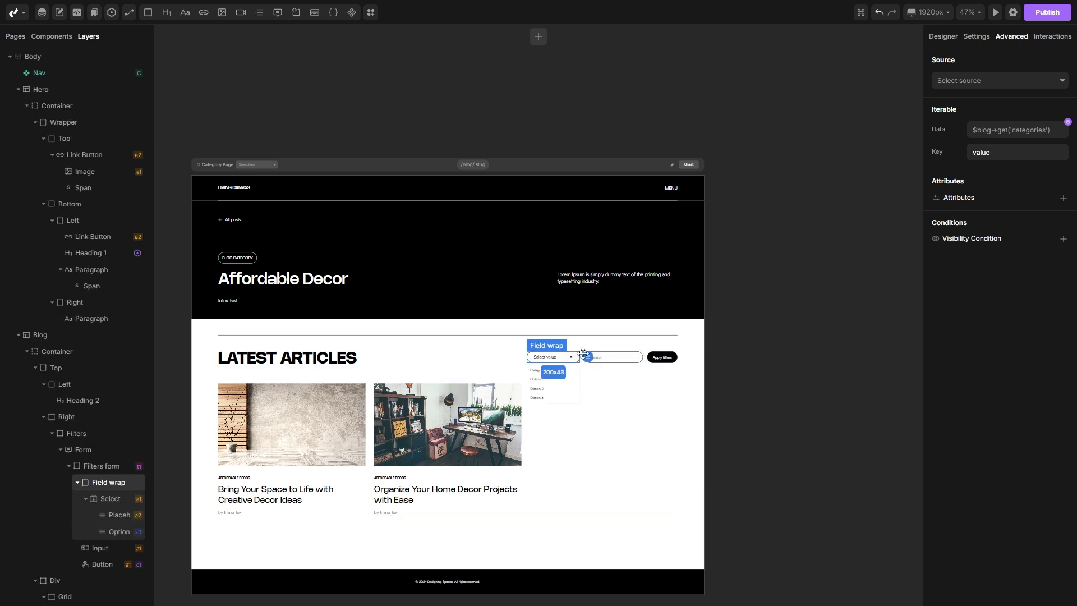
click(583, 357)
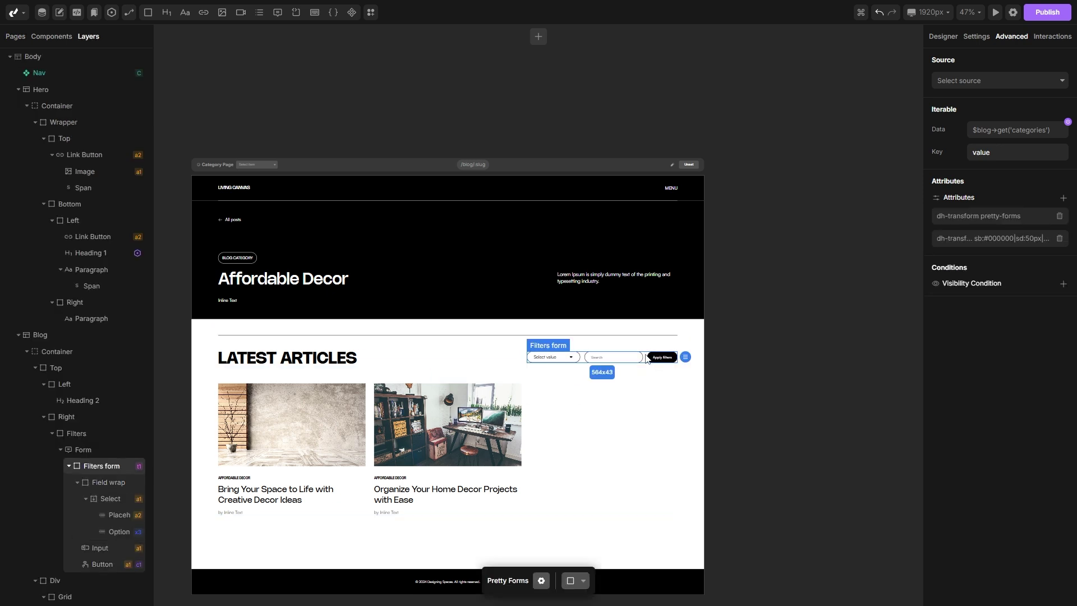
click(91, 437)
click(942, 36)
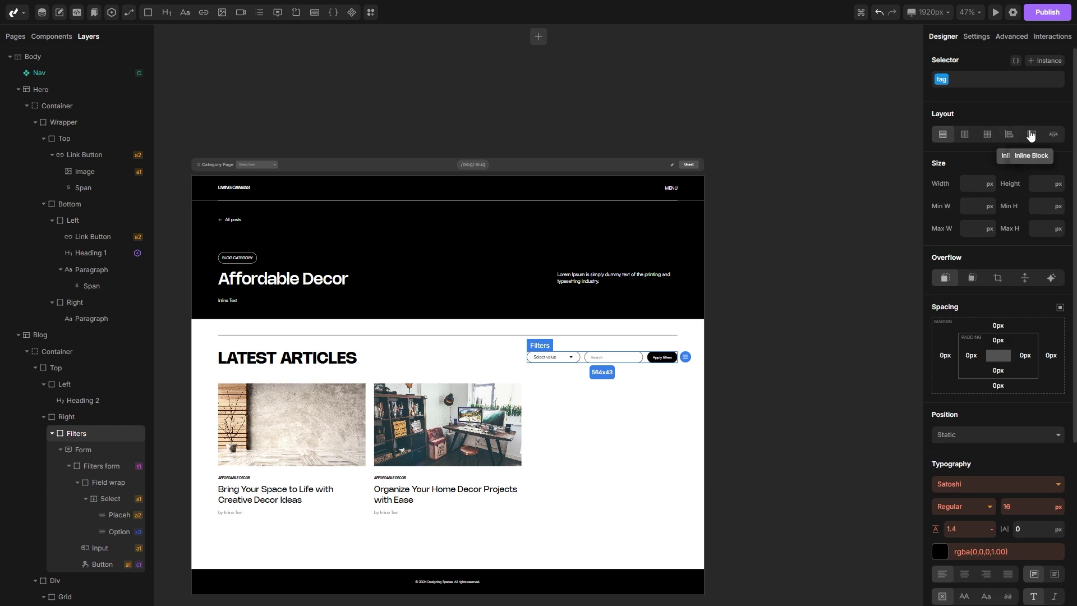
- Paste the copied Categories block into the Category Page's Blog section and place it directly below the Top block
click(370, 362)
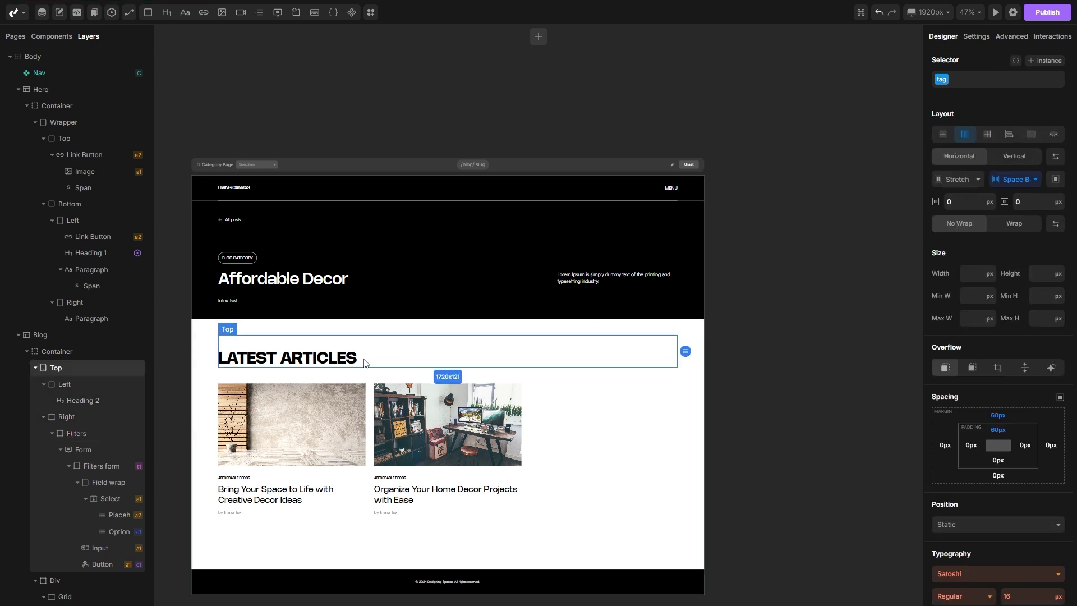
click(43, 384)
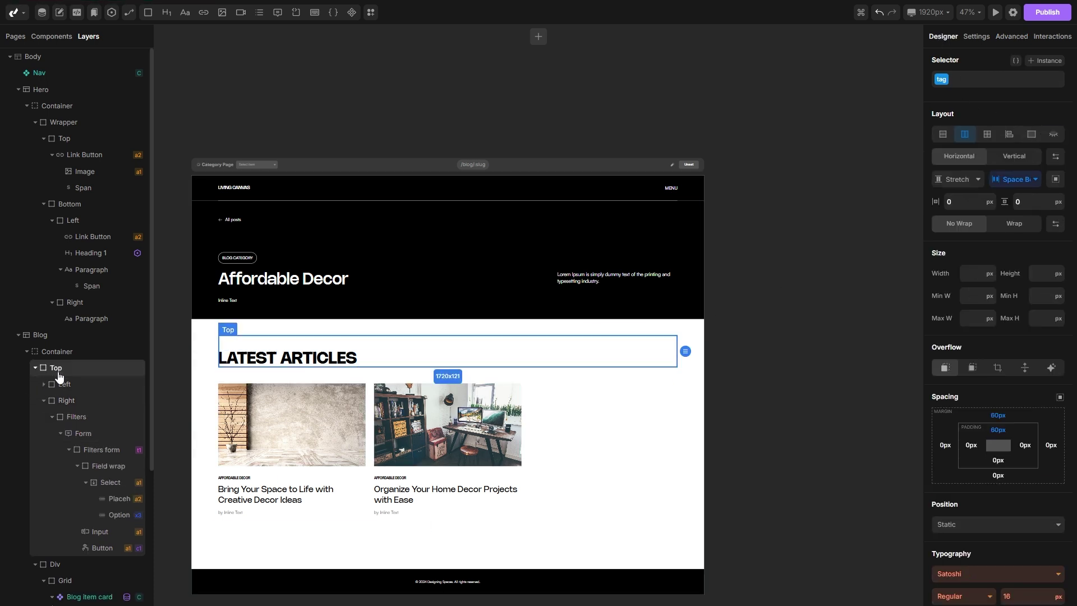
key(ctrl+v)
click(44, 400)
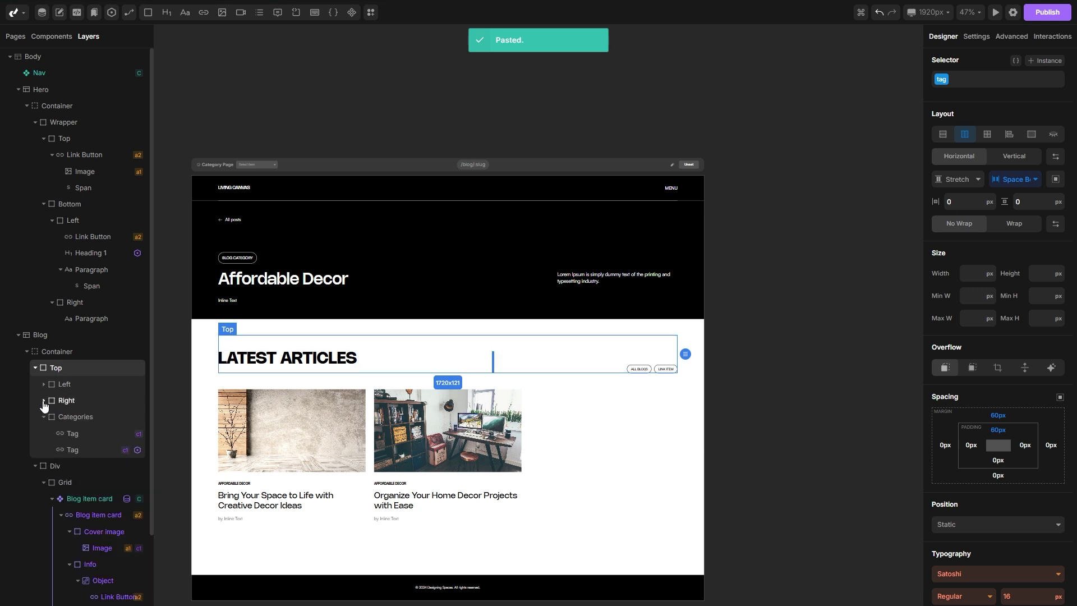
drag(58, 416, 54, 365)
click(36, 368)
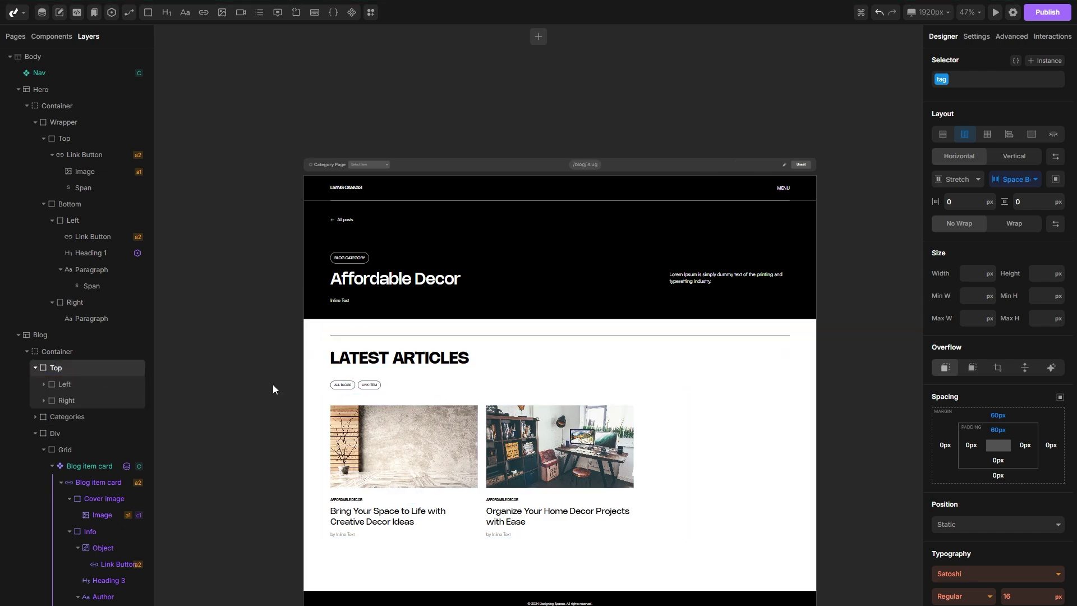
scroll(447, 337, up, 5)
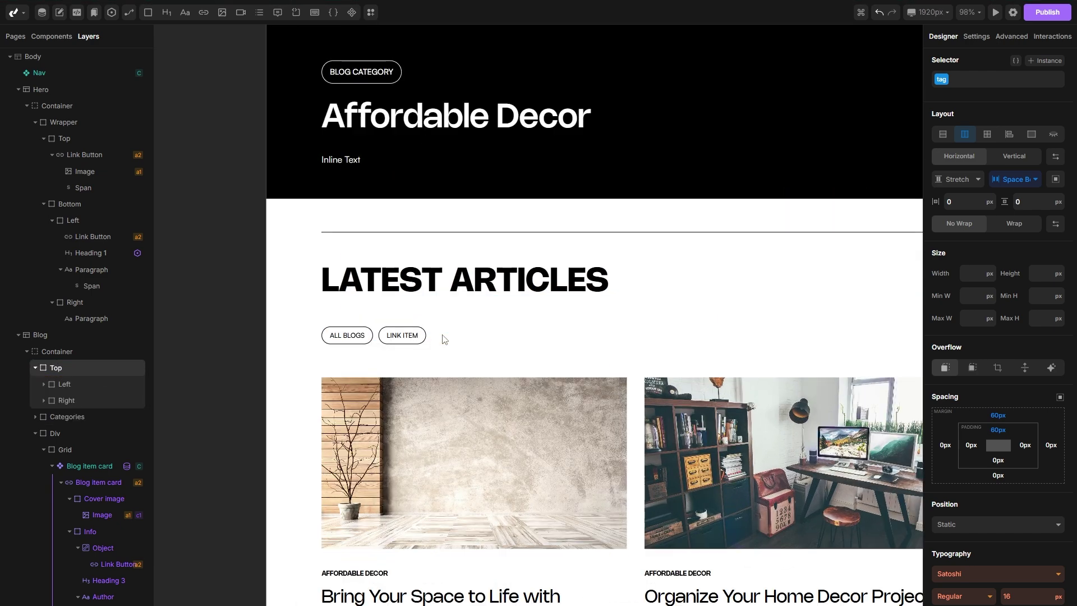
- Connect the pasted Link Item tag to the Category collection as a repeating source and save it
click(402, 343)
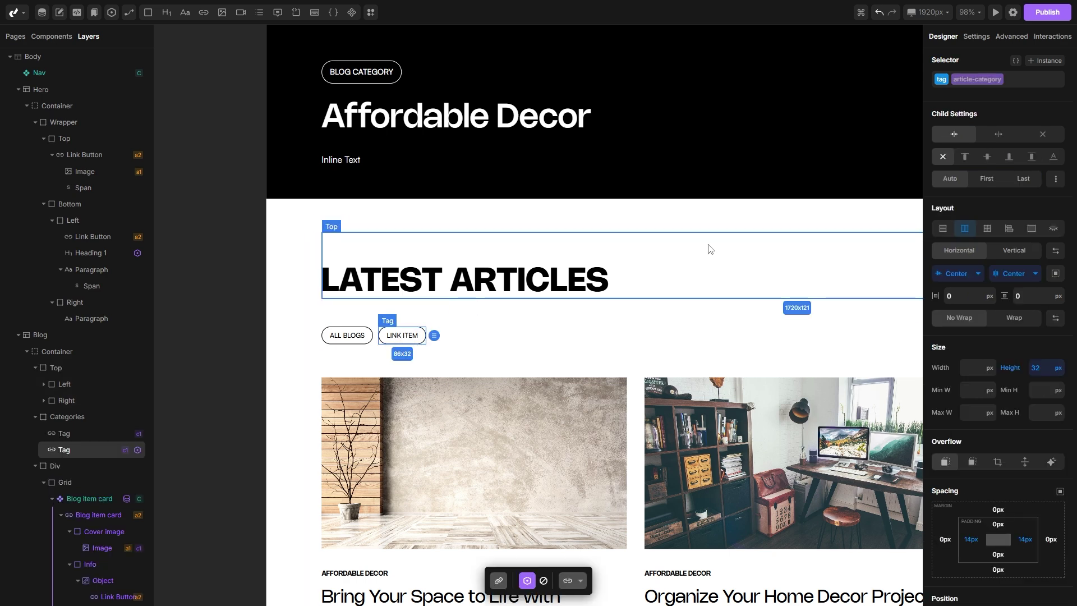
click(1012, 36)
click(994, 78)
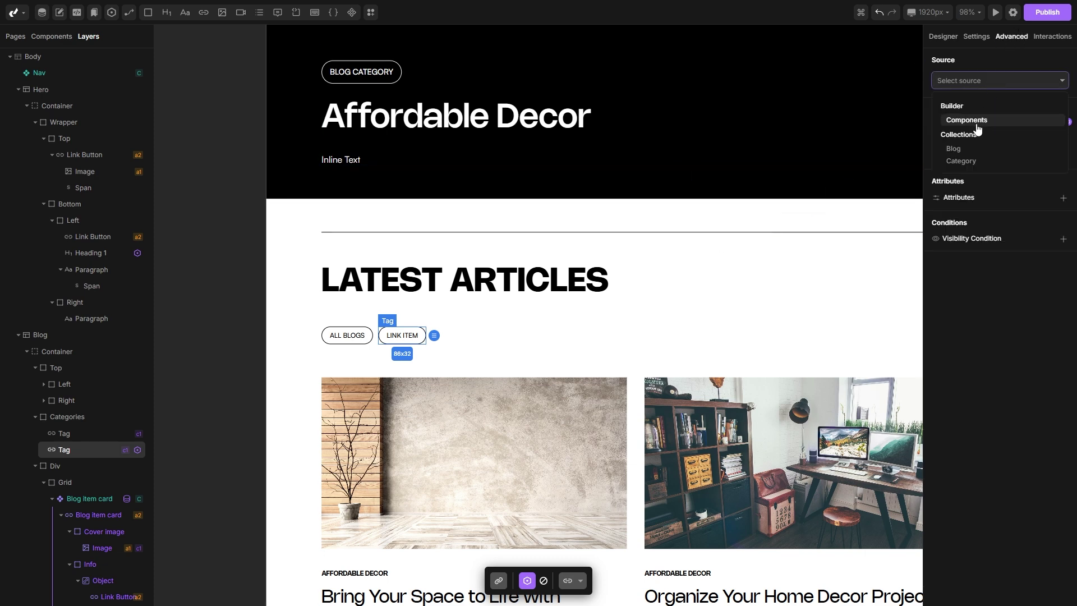
click(965, 162)
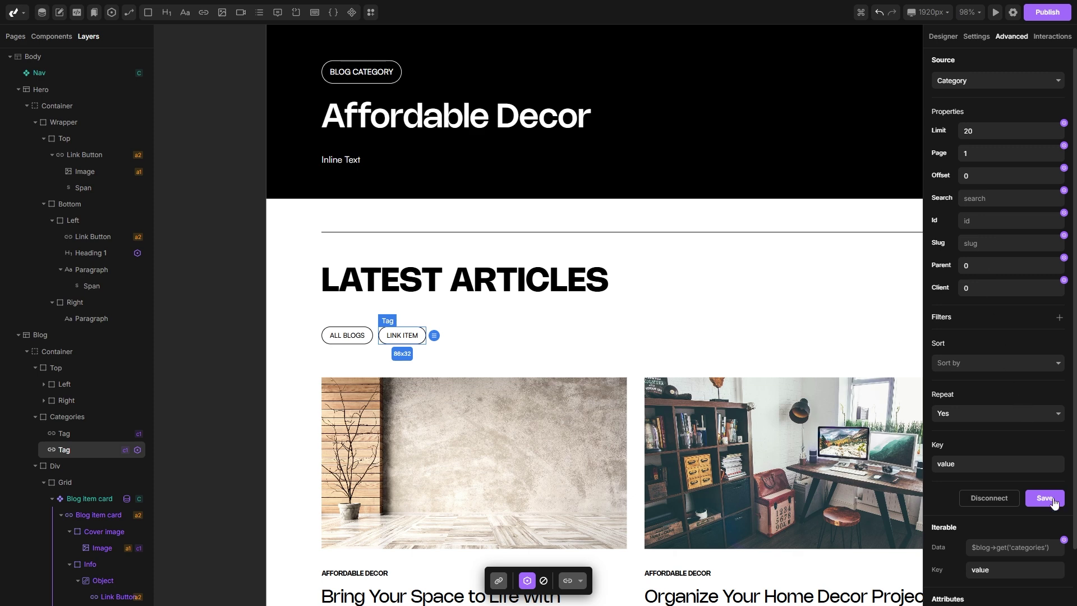
click(1052, 502)
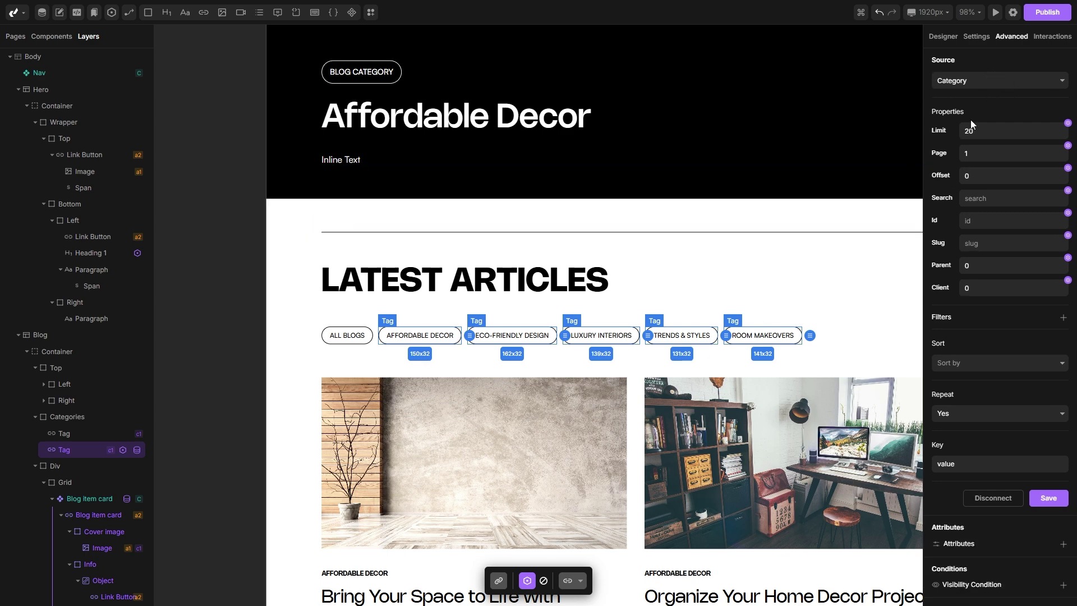
- Link the Category Page's repeated category tag to the Category Page
click(975, 37)
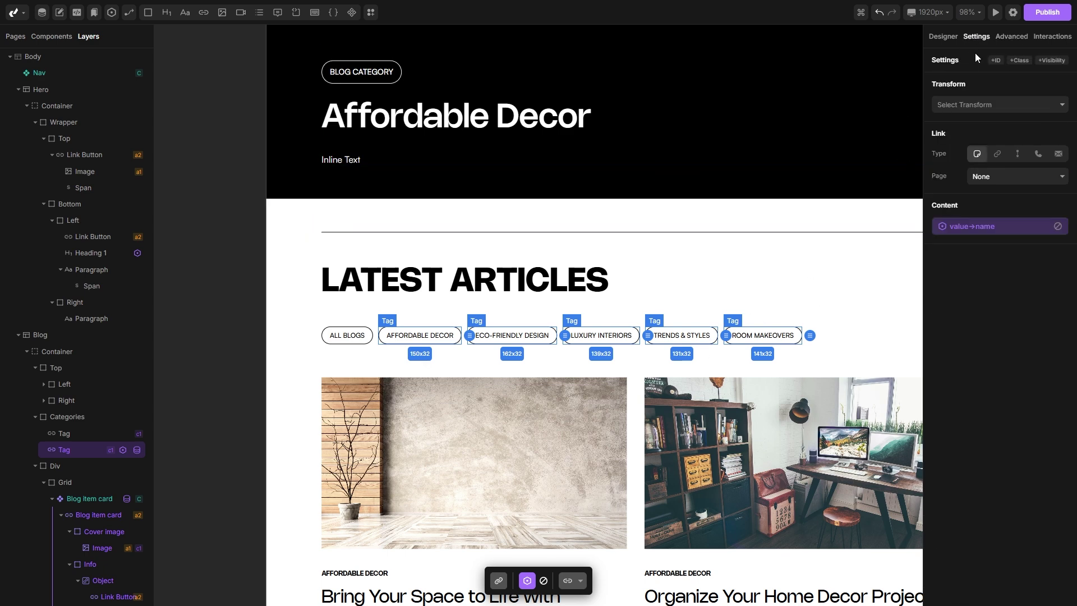
click(994, 176)
click(1010, 278)
- Bind the repeated tag's slug route variable to the value's Slug on the Category Page, saving the variable and source
click(1010, 36)
scroll(1001, 168, down, 2)
scroll(1000, 192, down, 1)
click(960, 549)
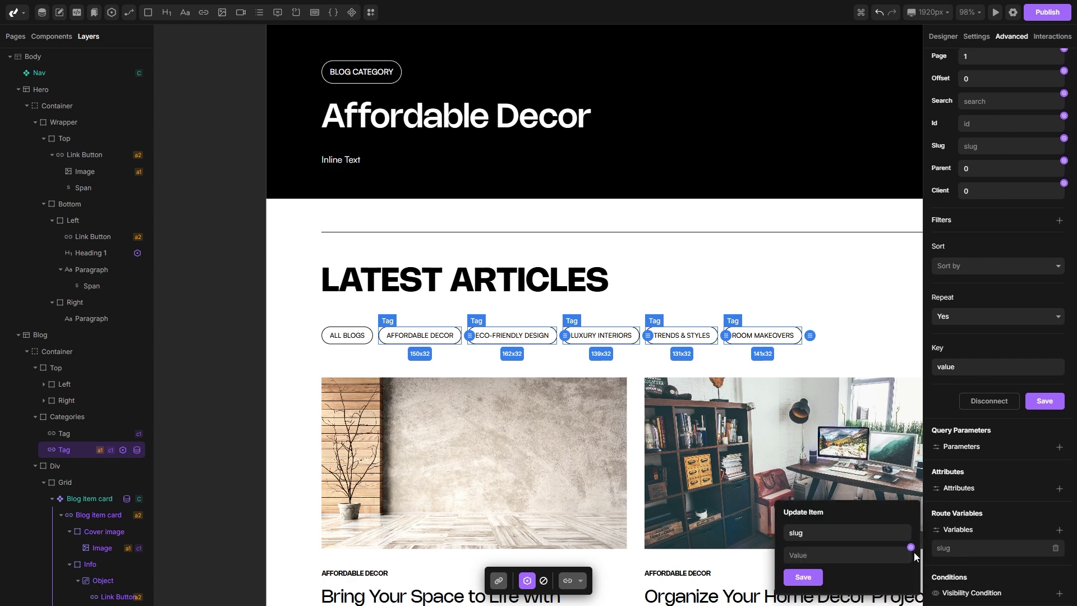
click(909, 552)
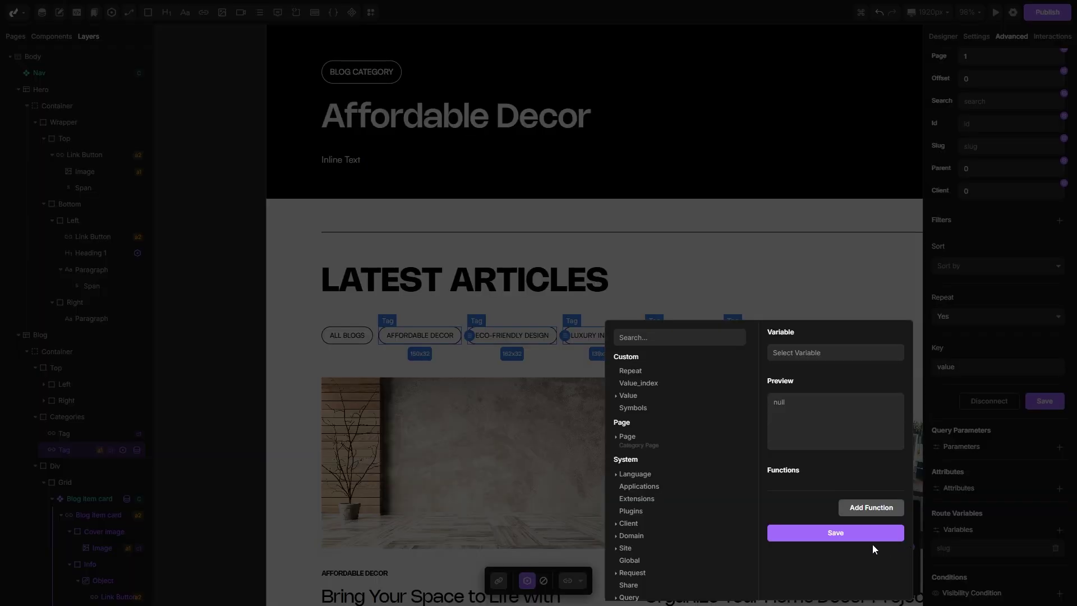
click(629, 396)
click(641, 471)
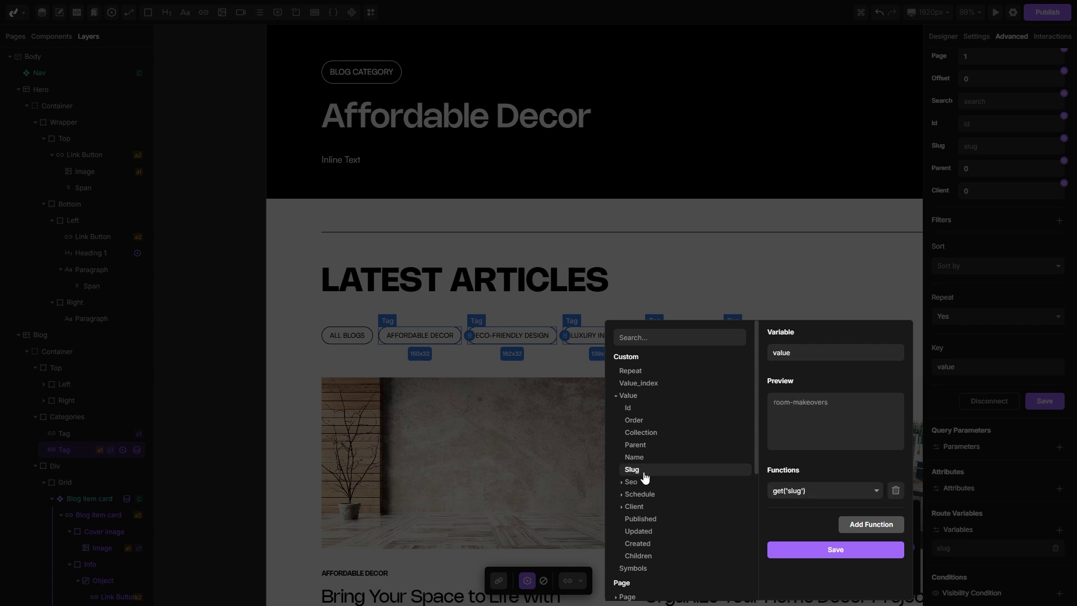
click(831, 549)
click(802, 577)
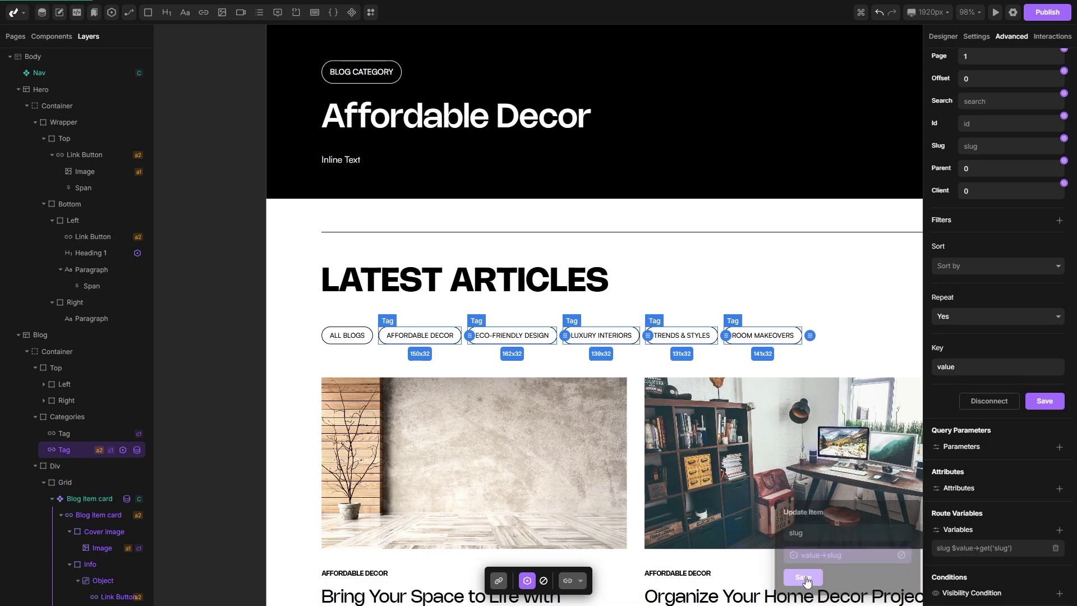
click(1045, 404)
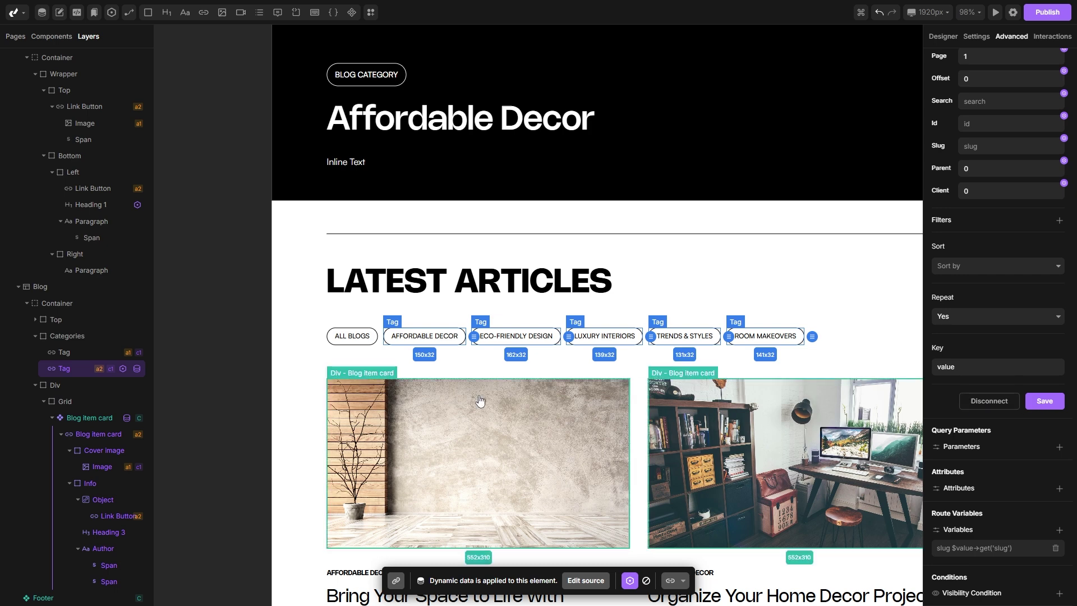
- Link the All Blogs tag in the Category Page's Categories block to the Blog page
click(339, 339)
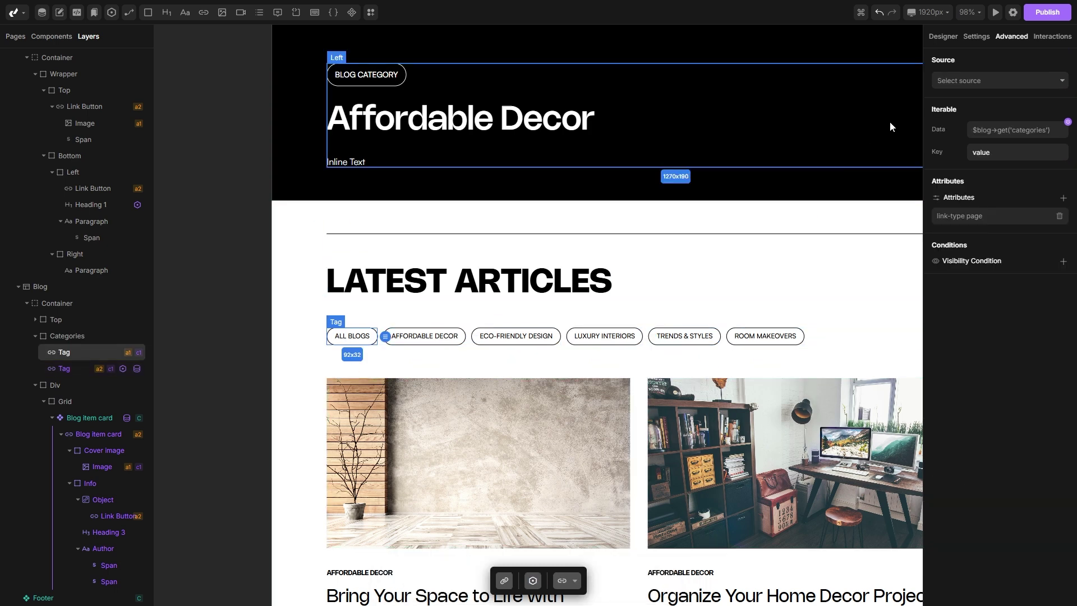
click(973, 36)
click(1012, 179)
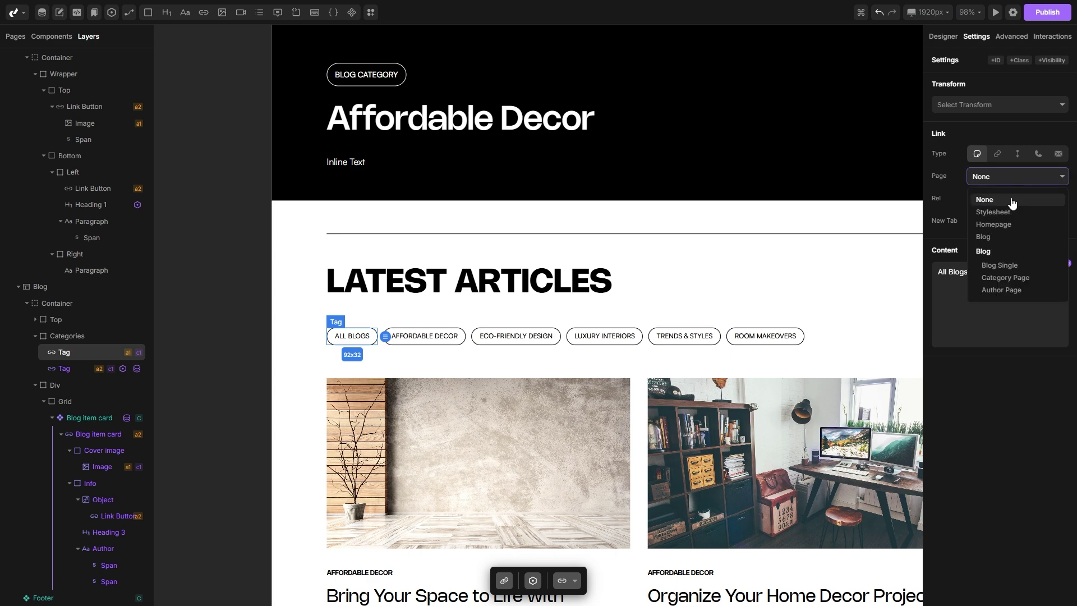
click(1001, 244)
click(1012, 40)
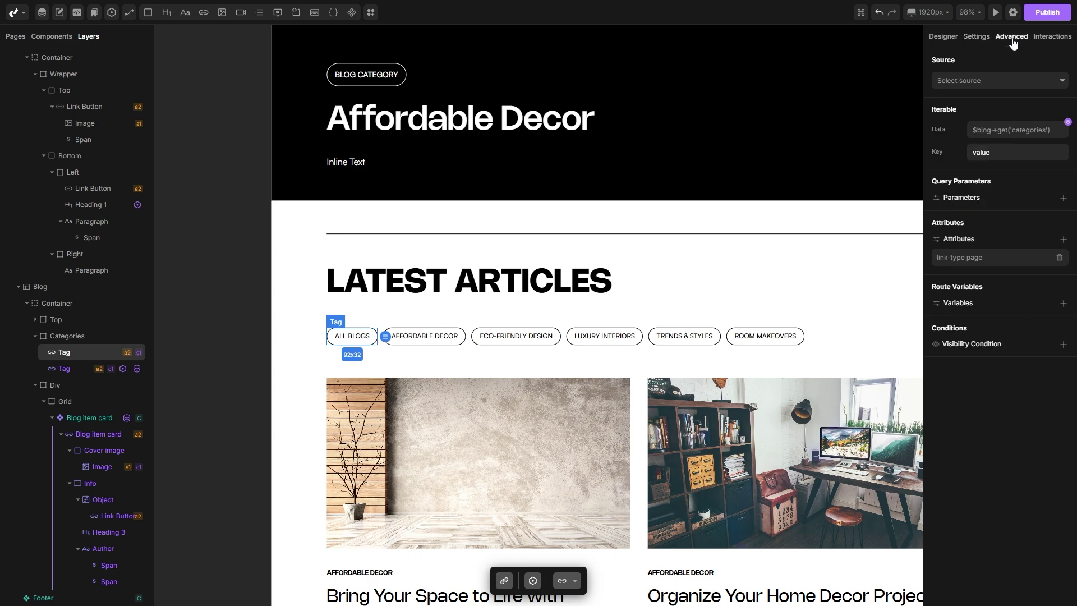
click(421, 338)
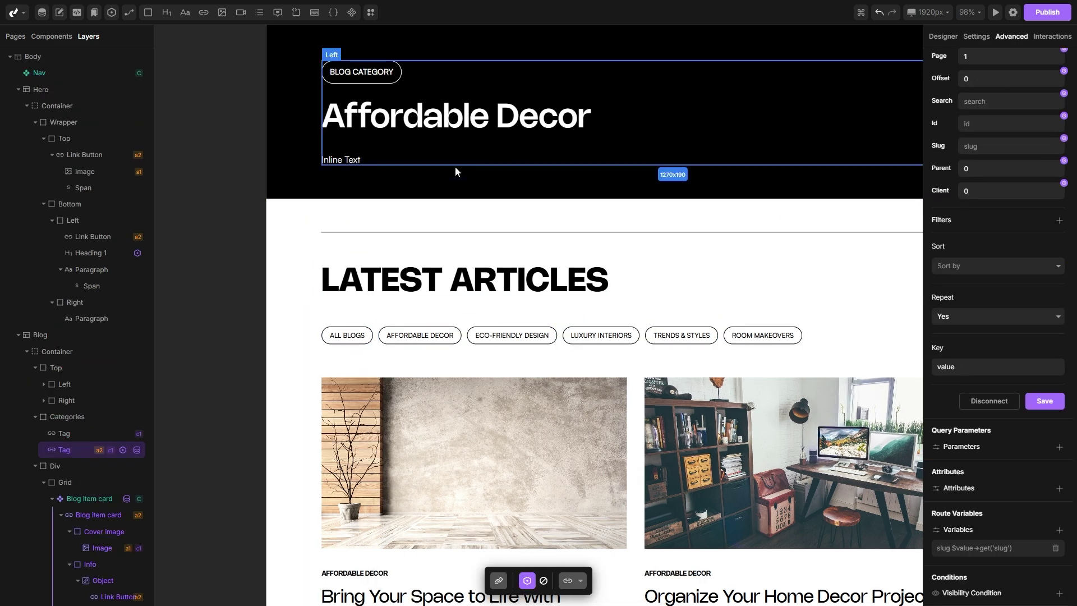
- Preview the Category Page and test the Trends & Styles, Eco-Friendly Design and Room Makeovers tags, checking heading and articles
click(995, 14)
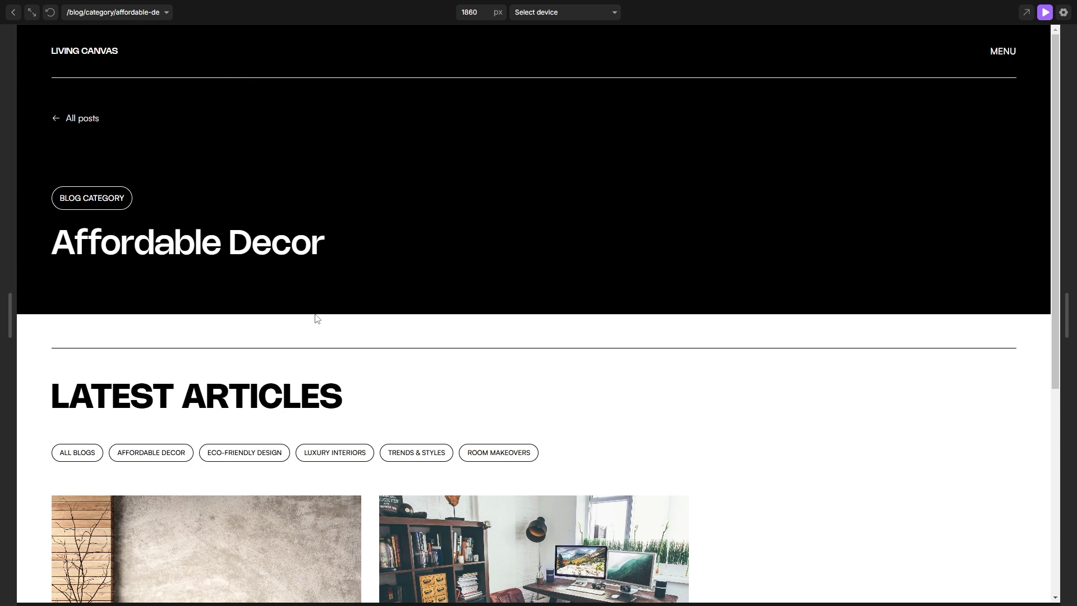
scroll(317, 318, down, 1)
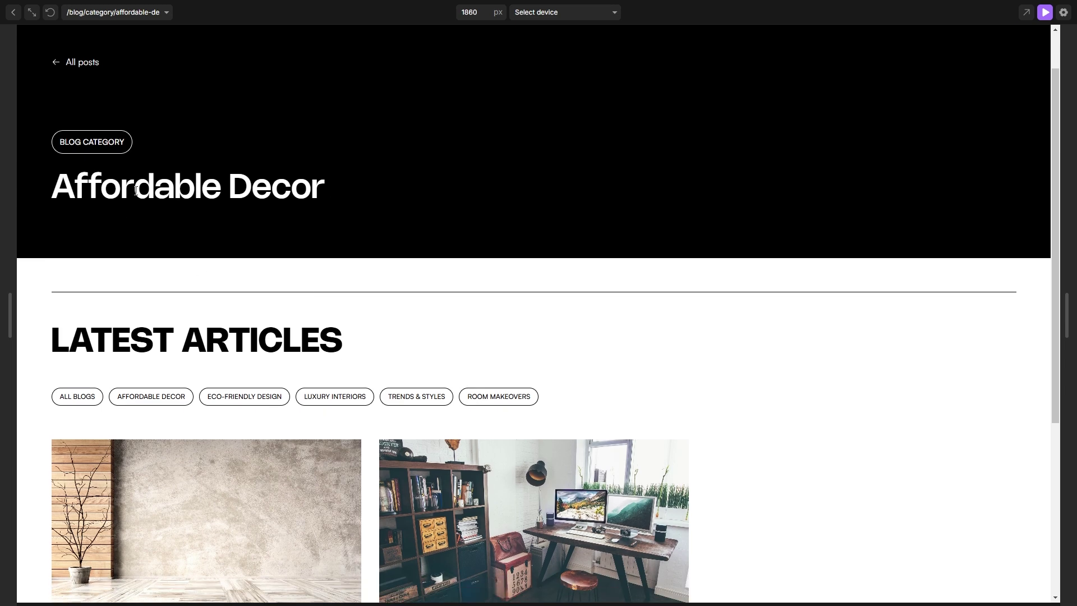
click(413, 403)
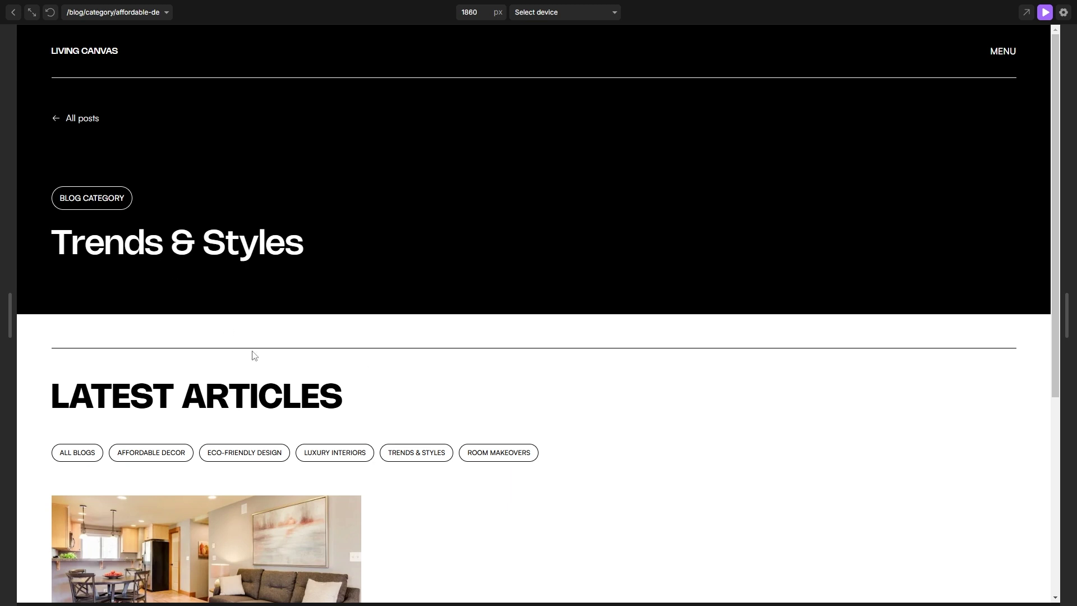
click(239, 455)
click(497, 456)
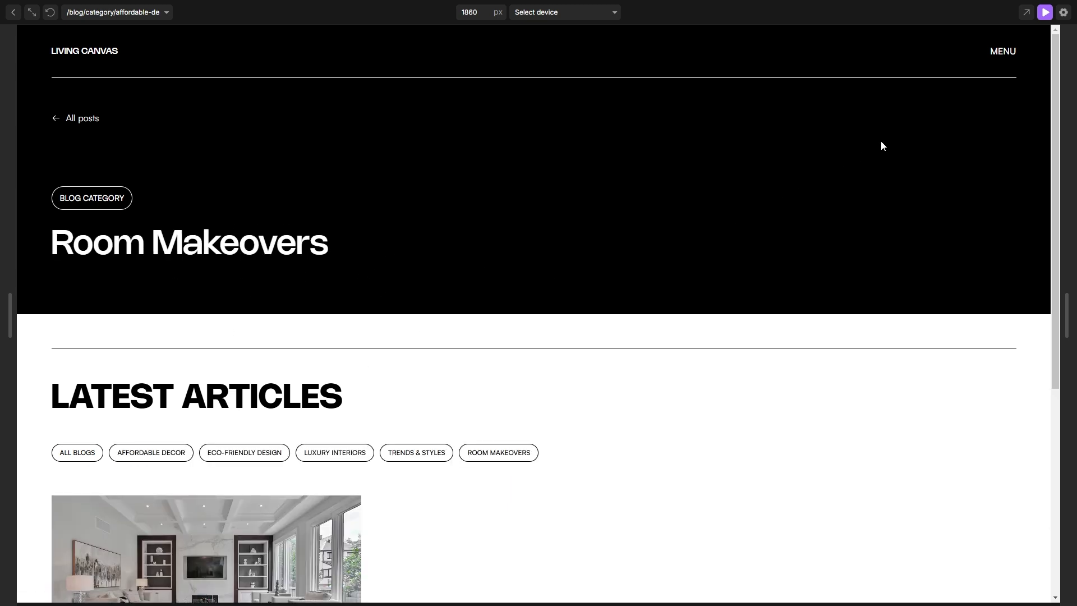
click(1044, 13)
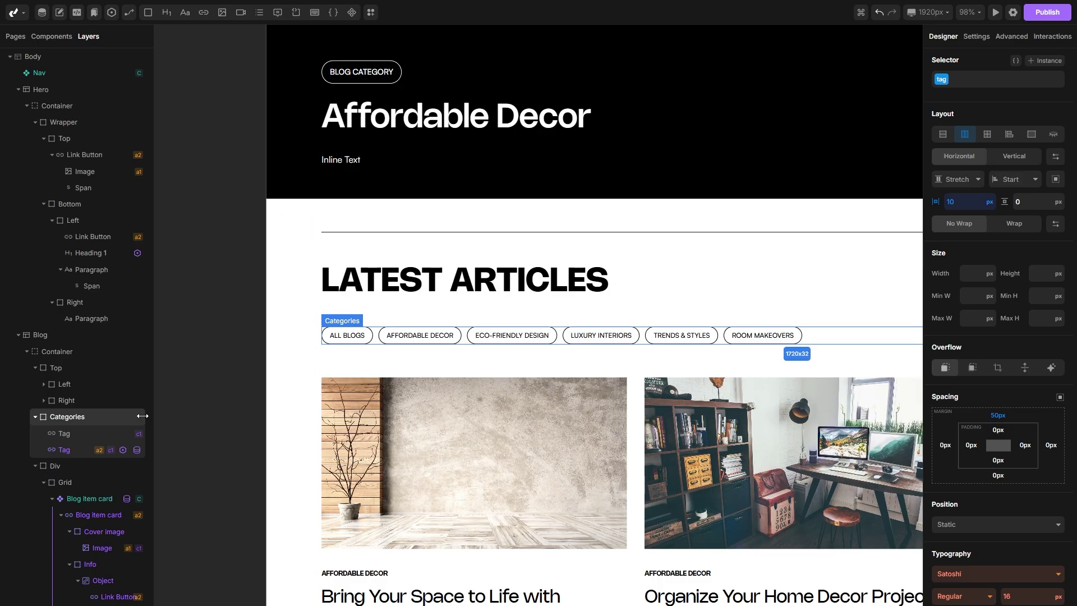
- Review the two tags in the Category Page's Categories block and return to the Blog page
click(65, 434)
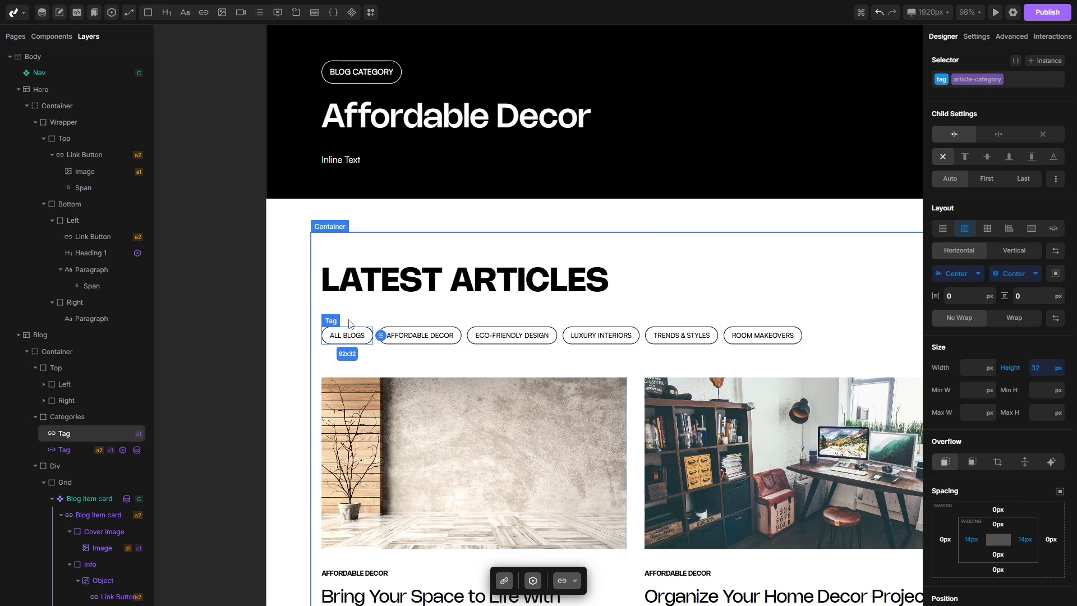
click(66, 449)
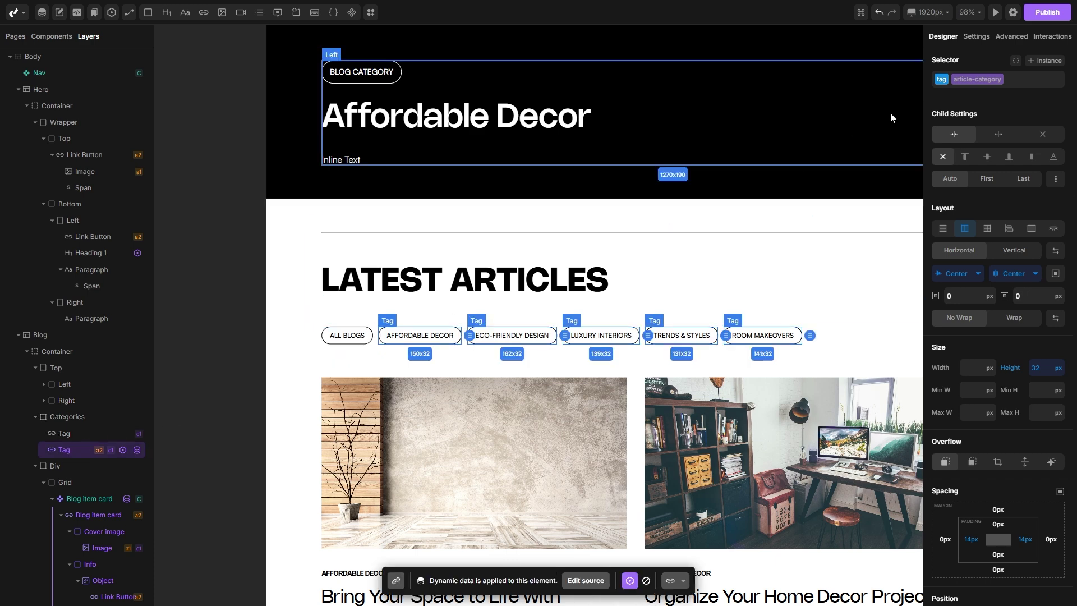
click(15, 36)
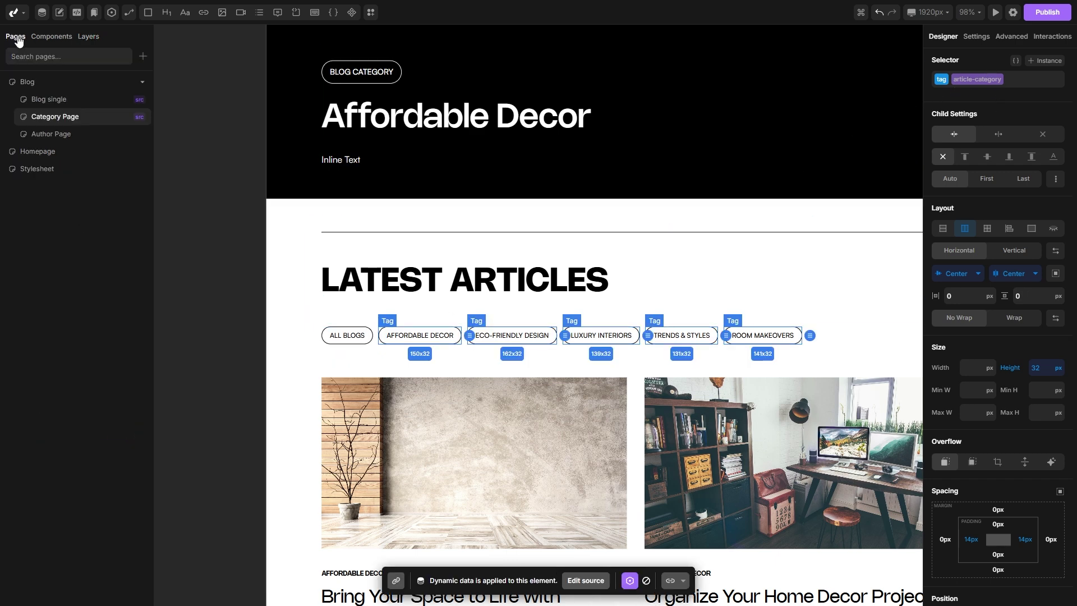
click(36, 82)
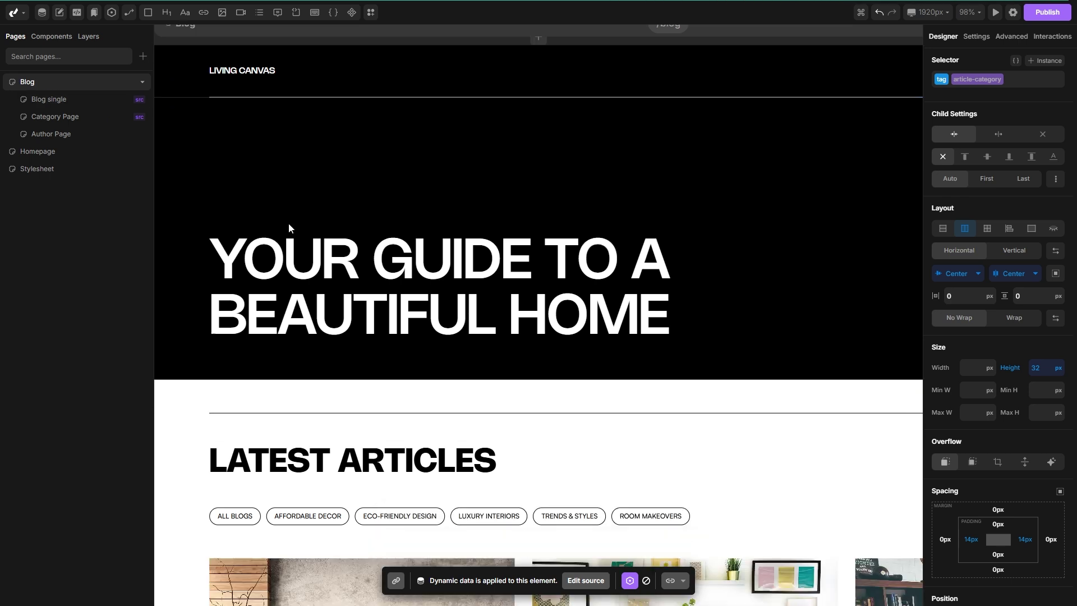
- Create an Active state instance of the article-category class on the All Blogs tag in the Blog page's Categories block
scroll(268, 219, down, 2)
click(247, 376)
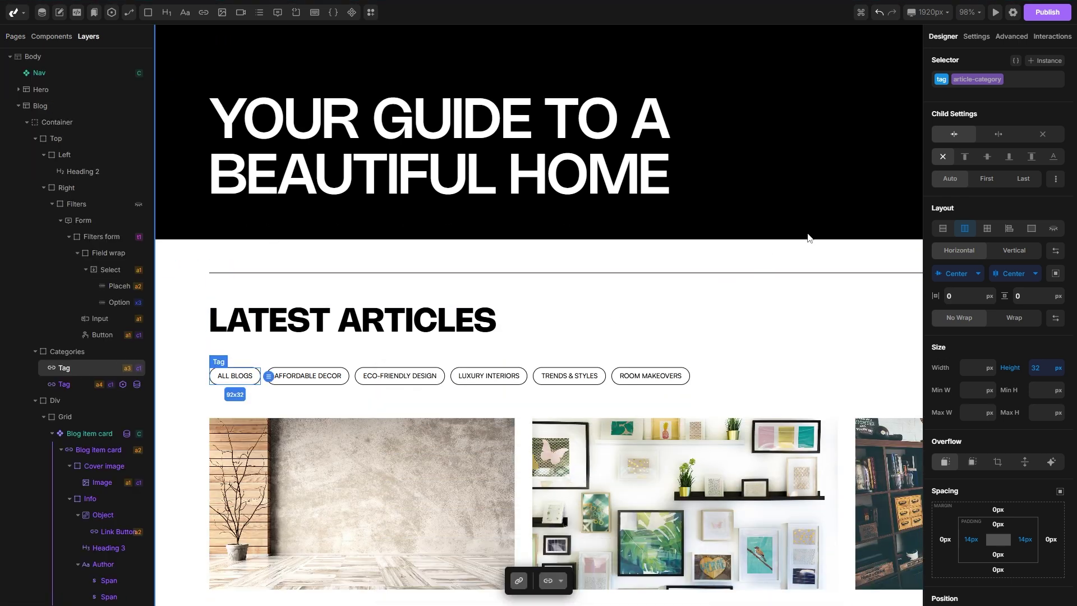
click(973, 84)
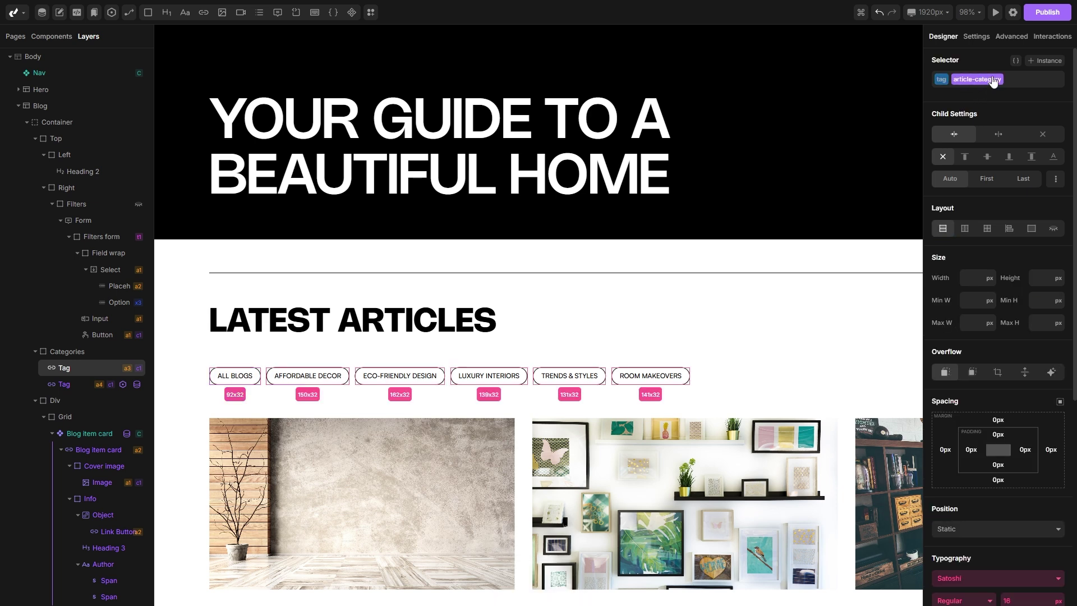
click(1042, 60)
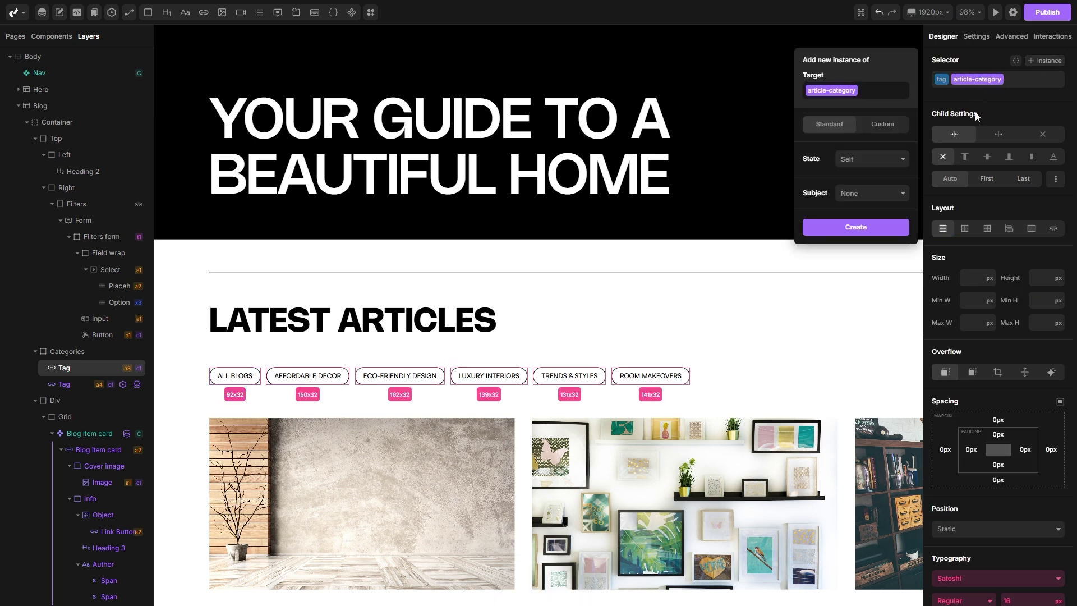
click(870, 159)
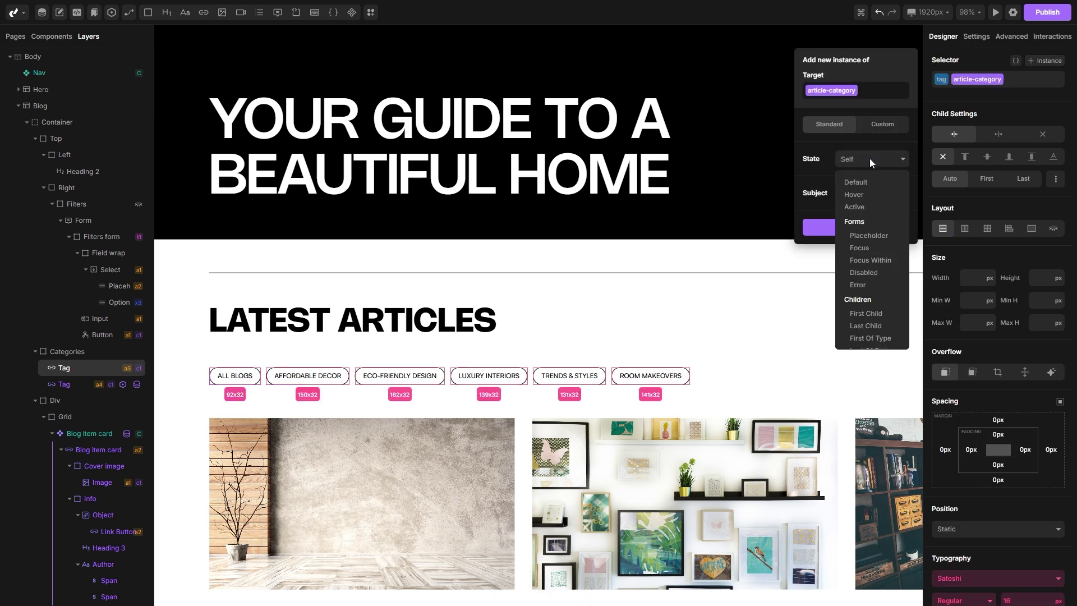
click(855, 207)
click(855, 227)
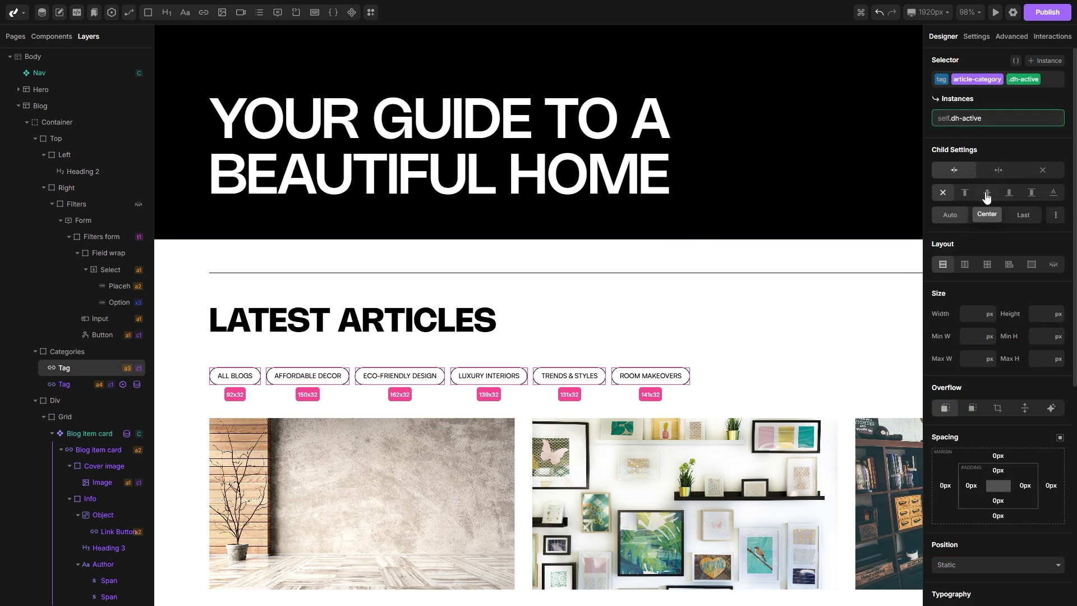
- Give the active article-category instance a black background, rgb(0,0,0), and white text, and deselect the tag
scroll(986, 190, down, 6)
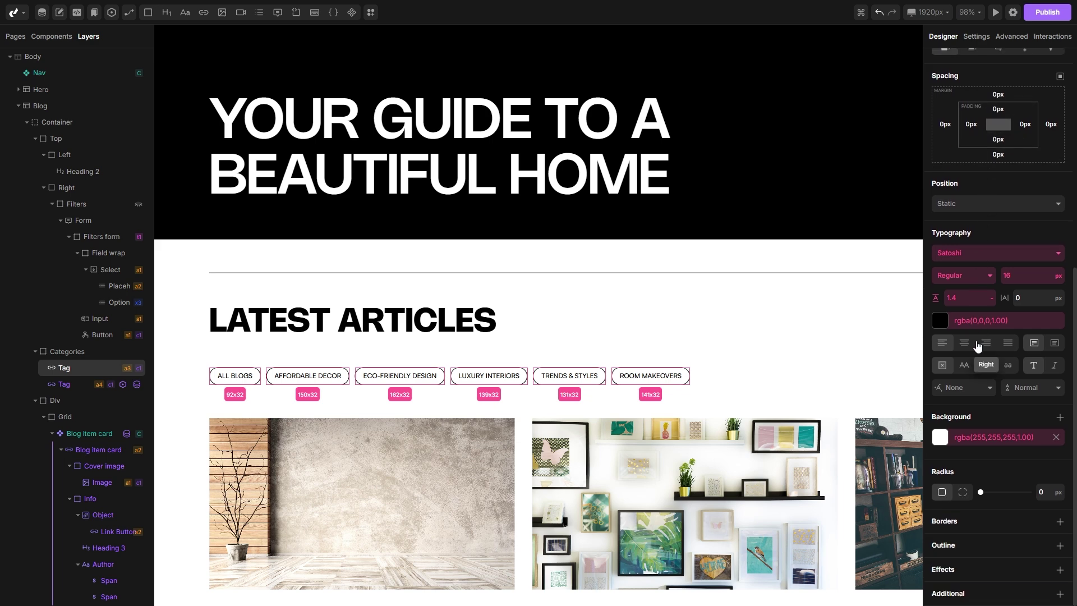
click(941, 441)
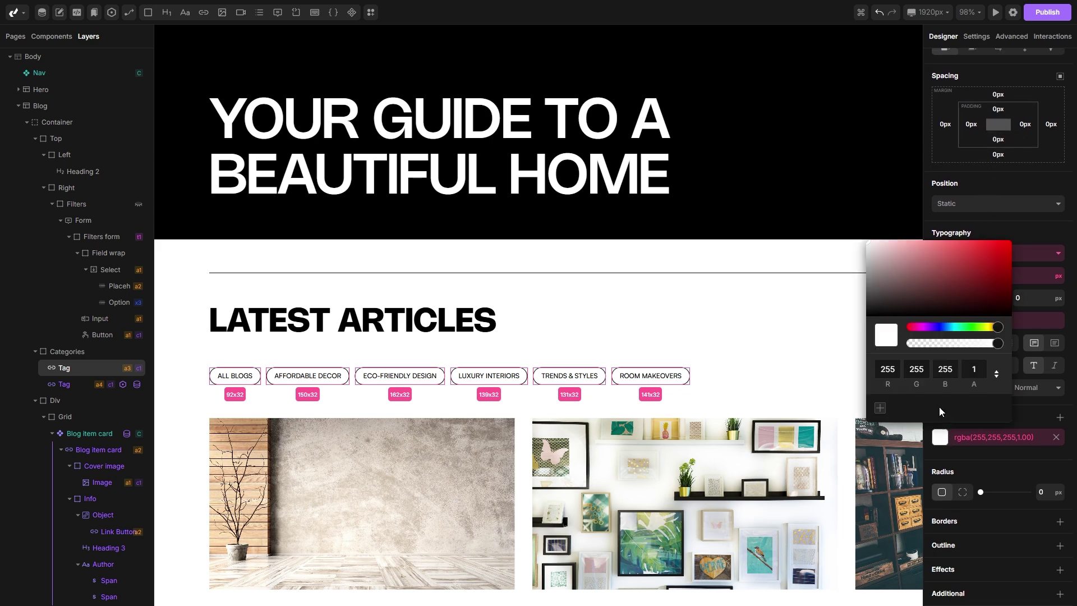
drag(918, 290, 846, 337)
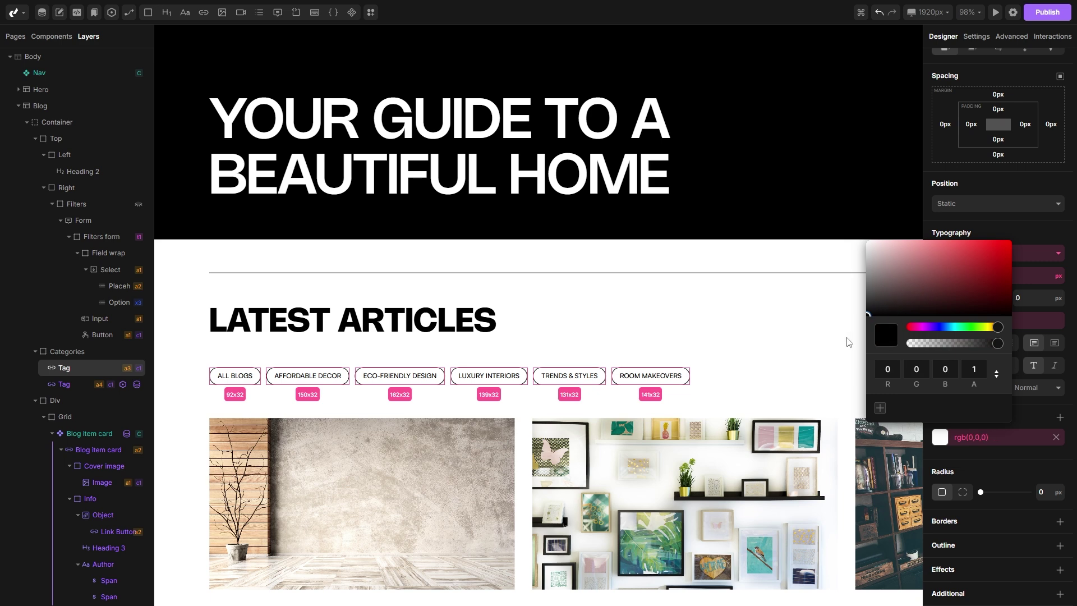
click(999, 469)
click(940, 305)
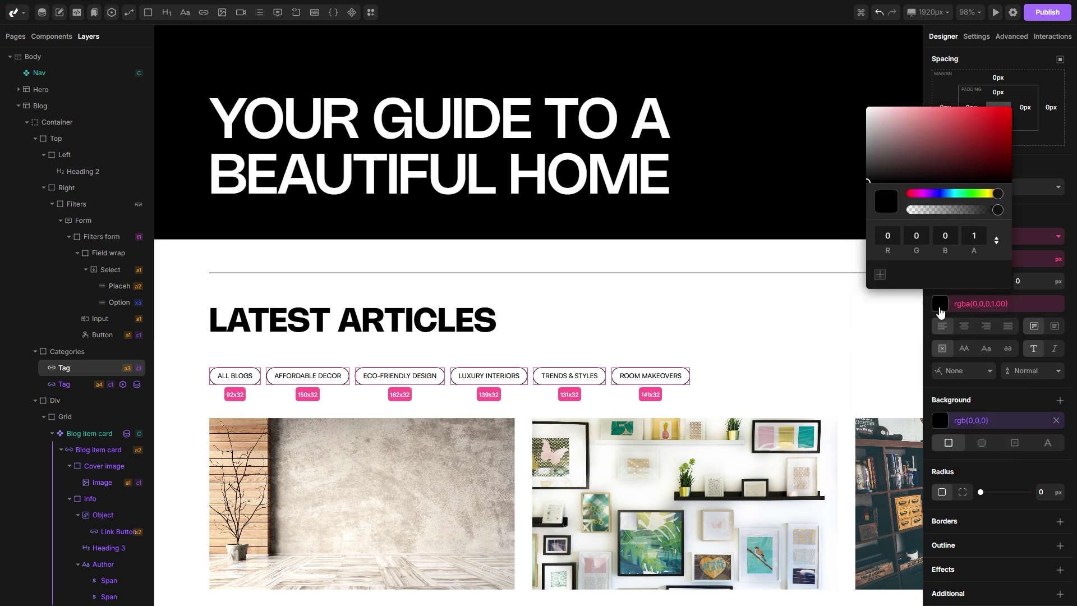
drag(909, 181, 835, 97)
click(976, 400)
scroll(976, 370, up, 7)
click(782, 331)
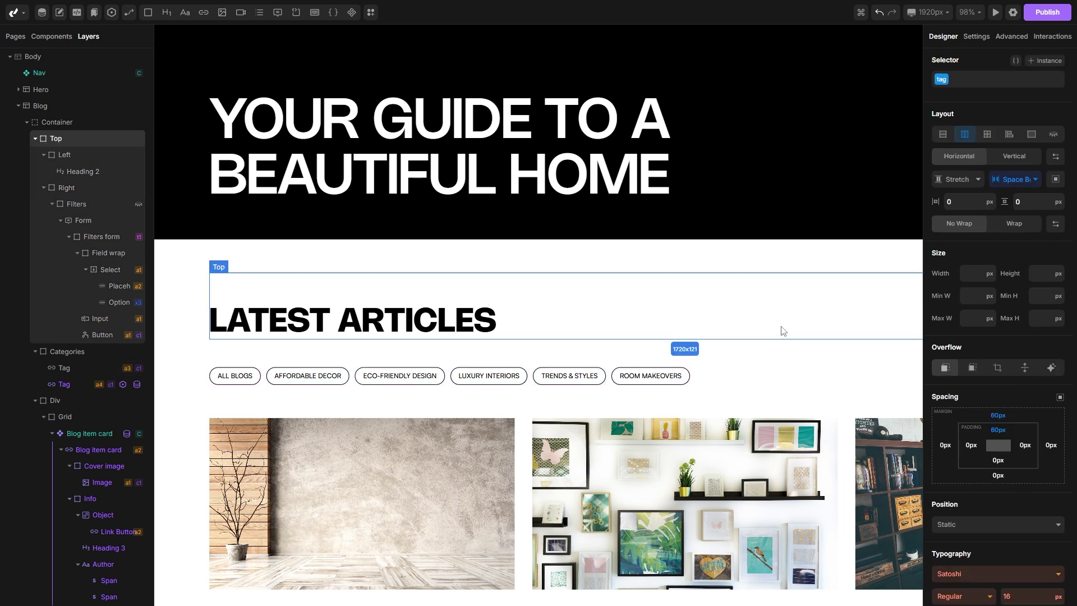
- Preview the Blog page, check the active styling on the category tags, open the Bring Your Space to Life article and exit the preview
scroll(772, 322, up, 3)
ctrl+scroll(771, 320, down, 2)
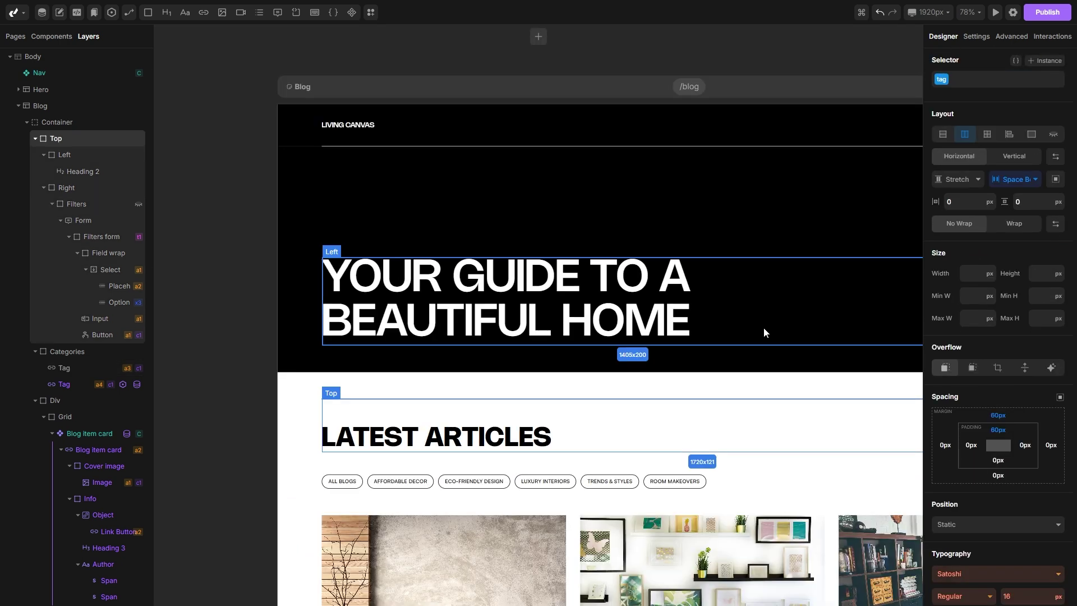
click(995, 12)
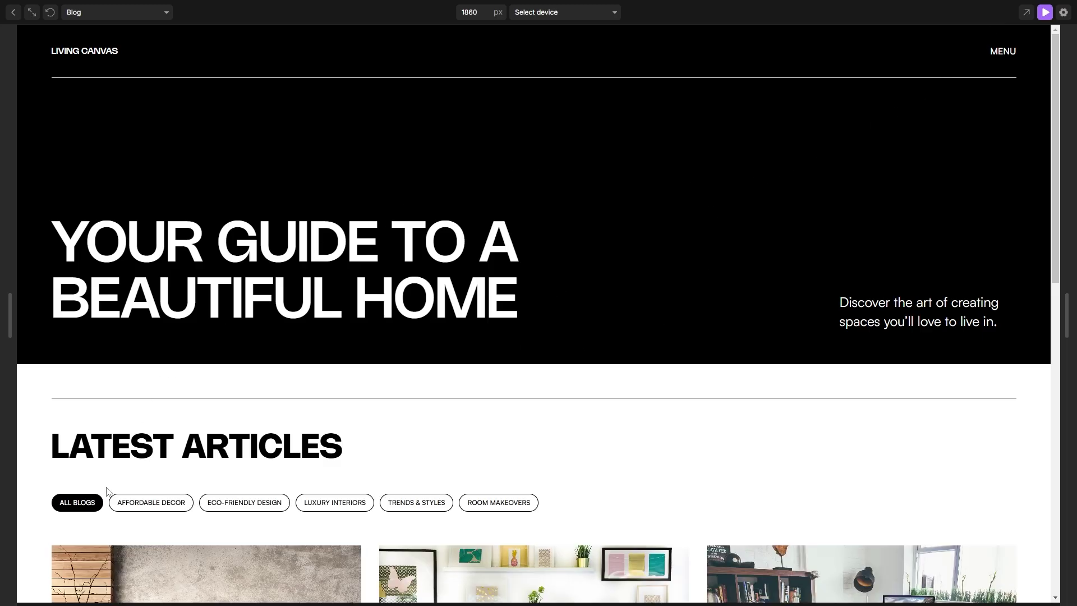
scroll(107, 491, down, 4)
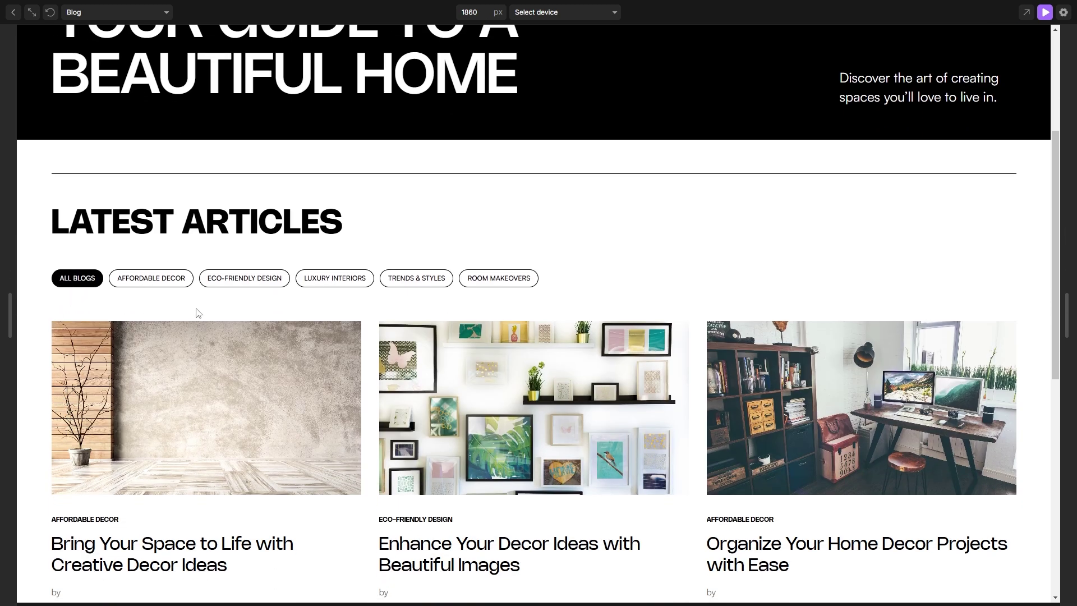
click(225, 288)
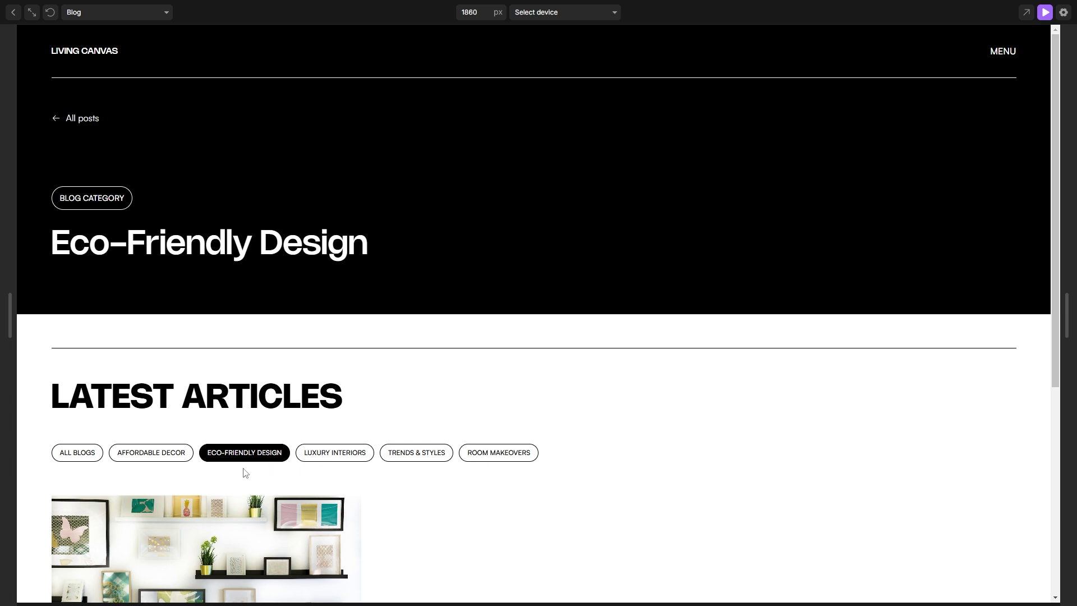
click(422, 452)
click(347, 454)
click(158, 454)
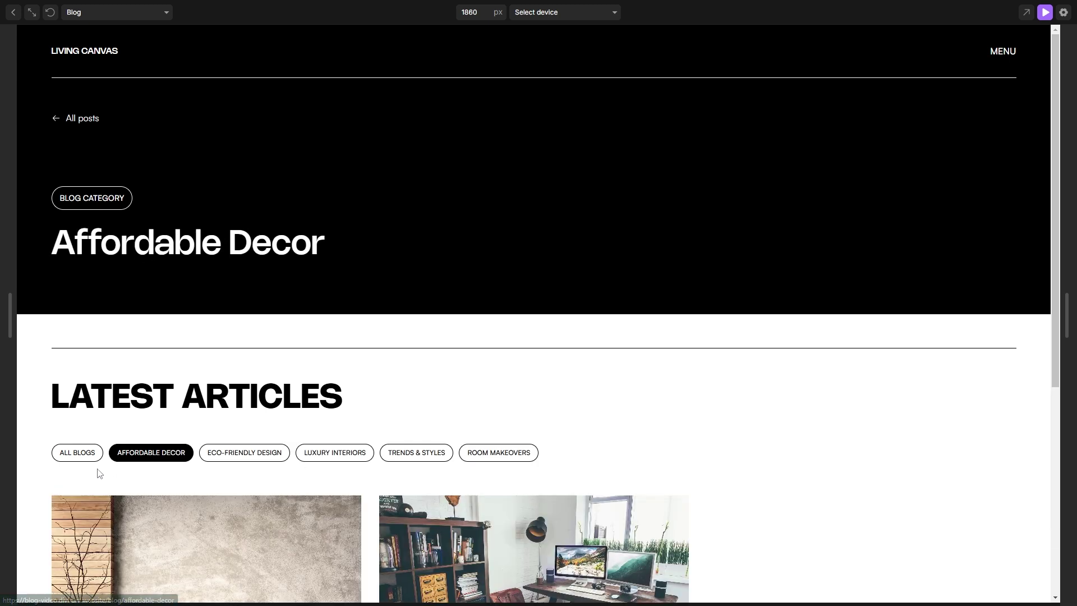
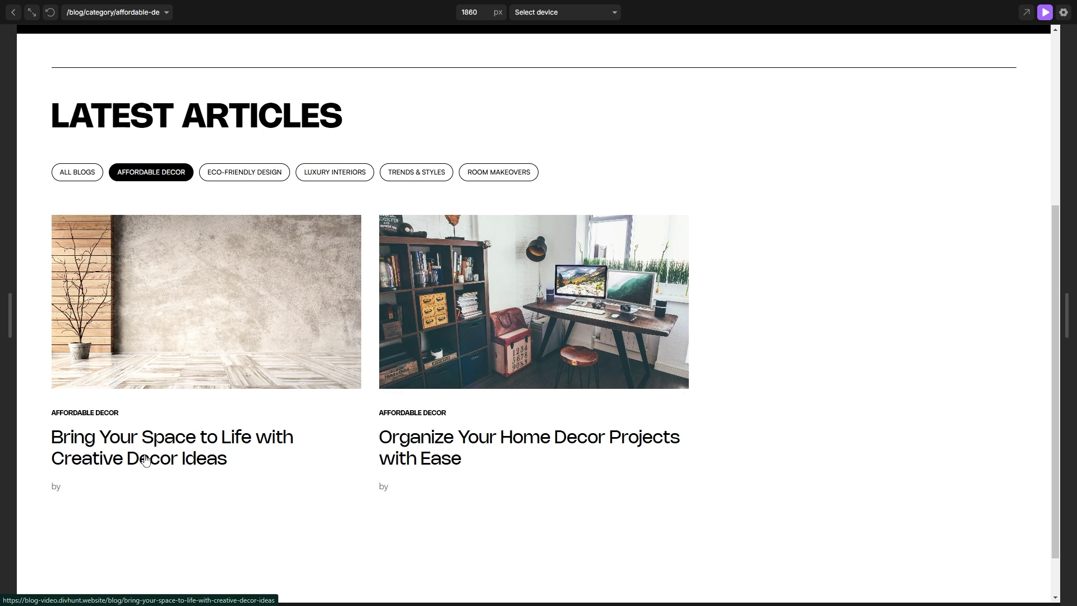
click(209, 314)
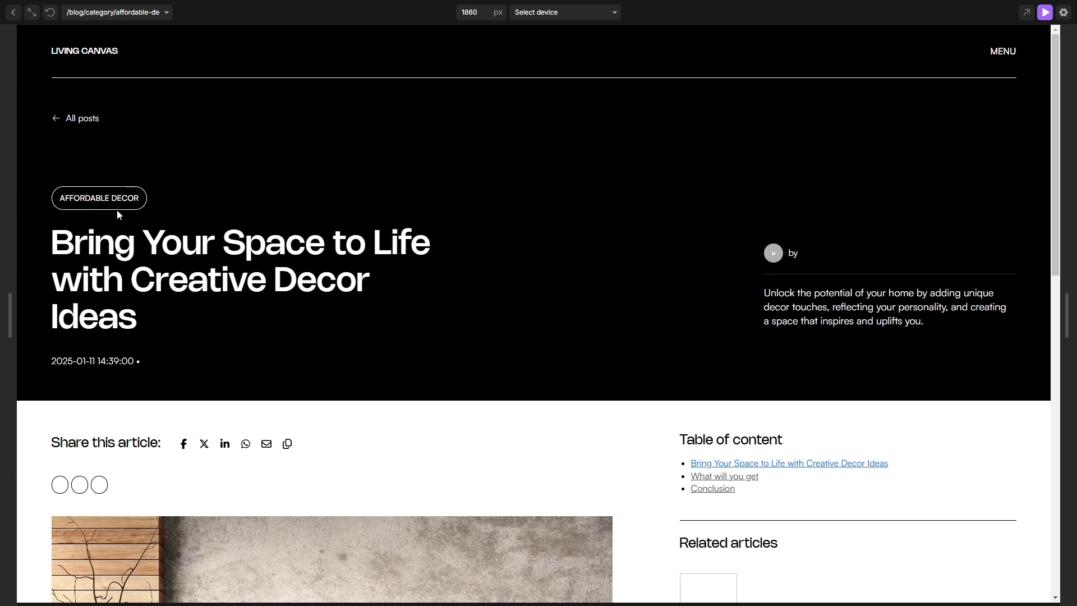
click(1041, 21)
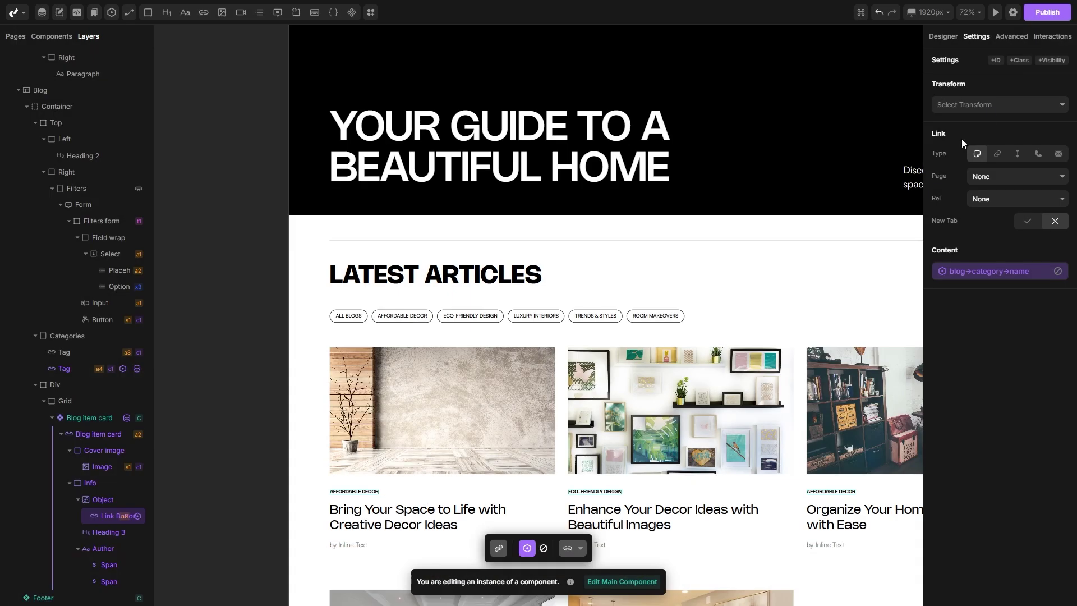
- Link the category Link Button inside the Blog item card's Object to the Category Page
scroll(437, 336, down, 1)
scroll(359, 392, up, 3)
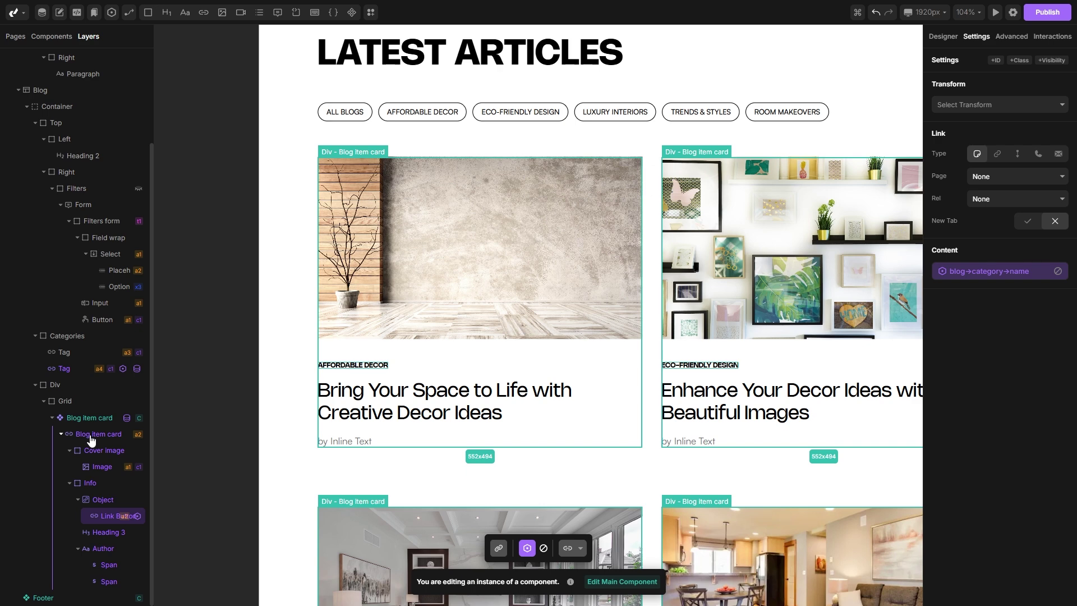
click(91, 502)
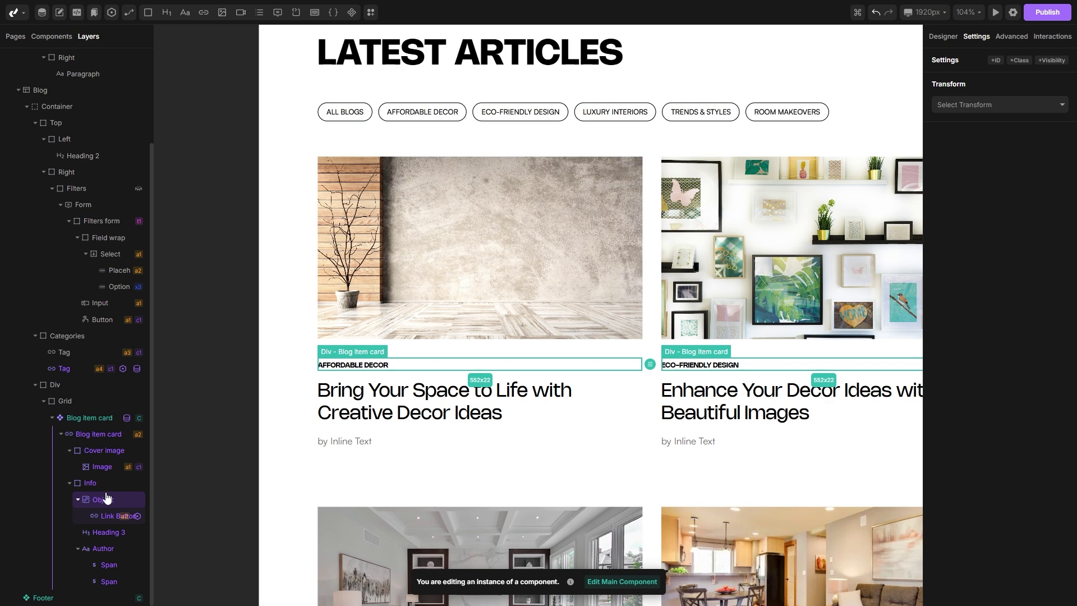
click(101, 519)
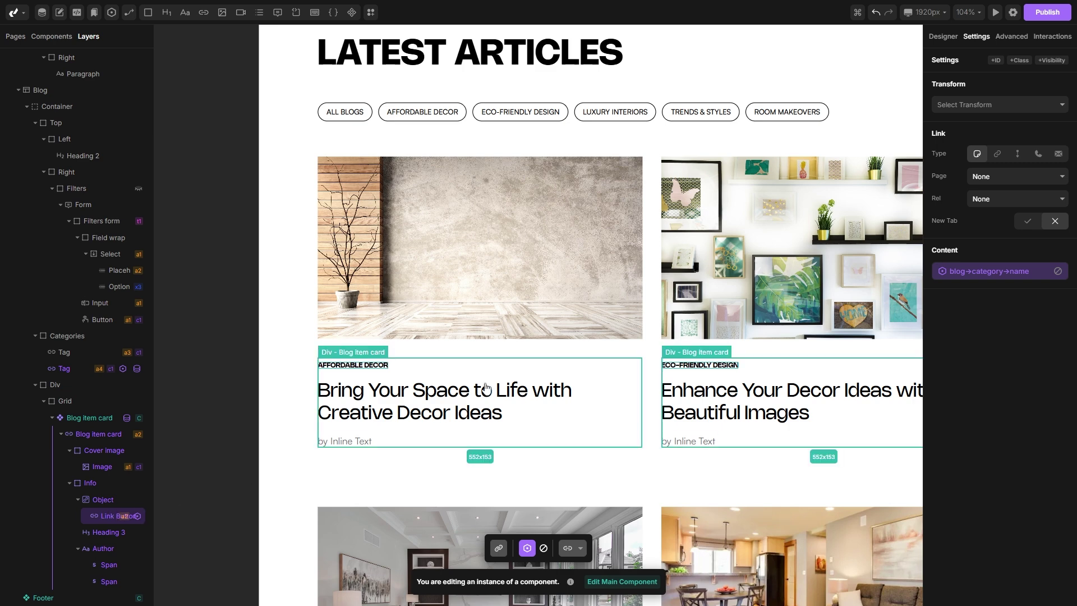
click(1002, 176)
click(994, 281)
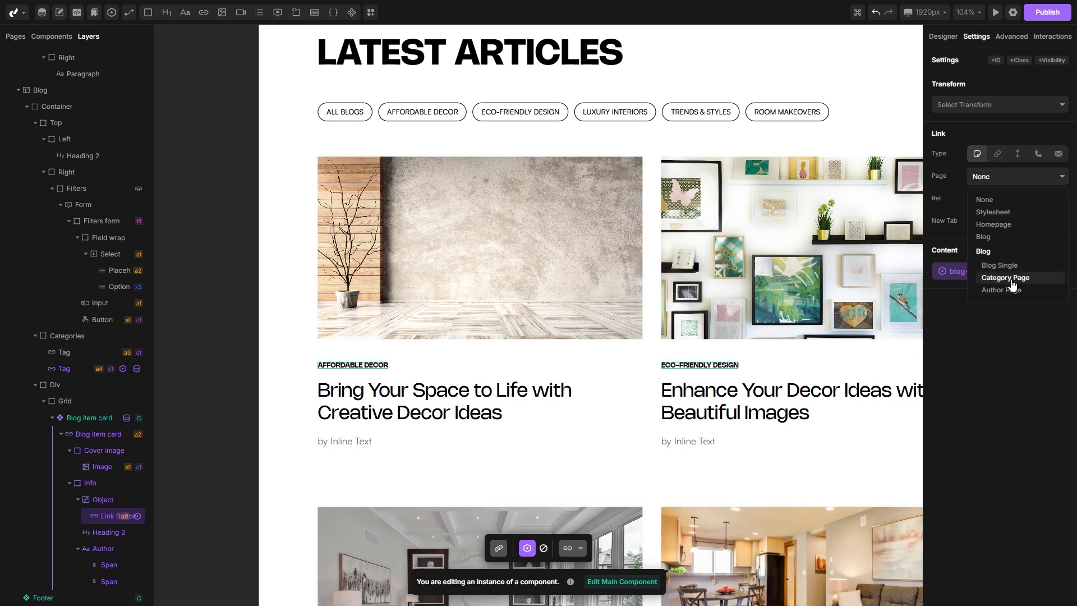
- Bind the category Link Button's slug route variable to the Blog's Category Slug, saving both the source and the variable
click(1013, 37)
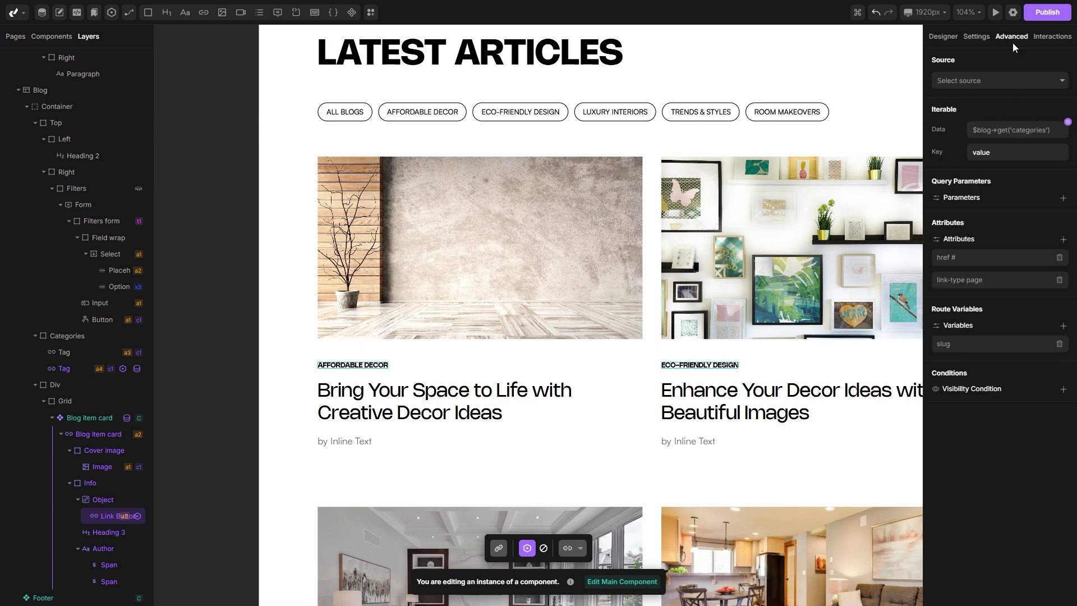
click(960, 347)
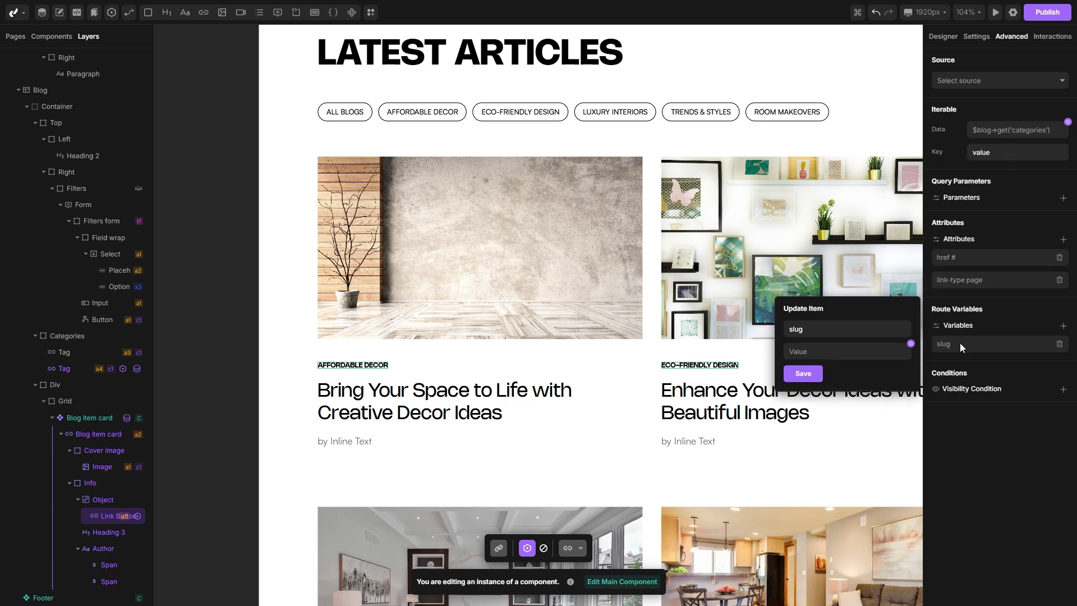
click(911, 343)
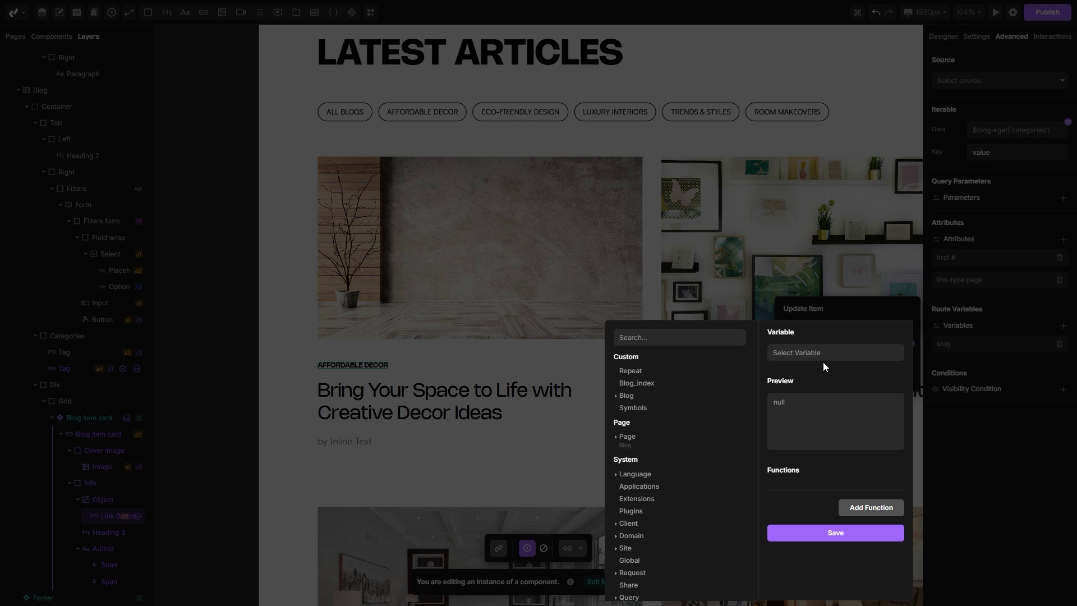
click(626, 395)
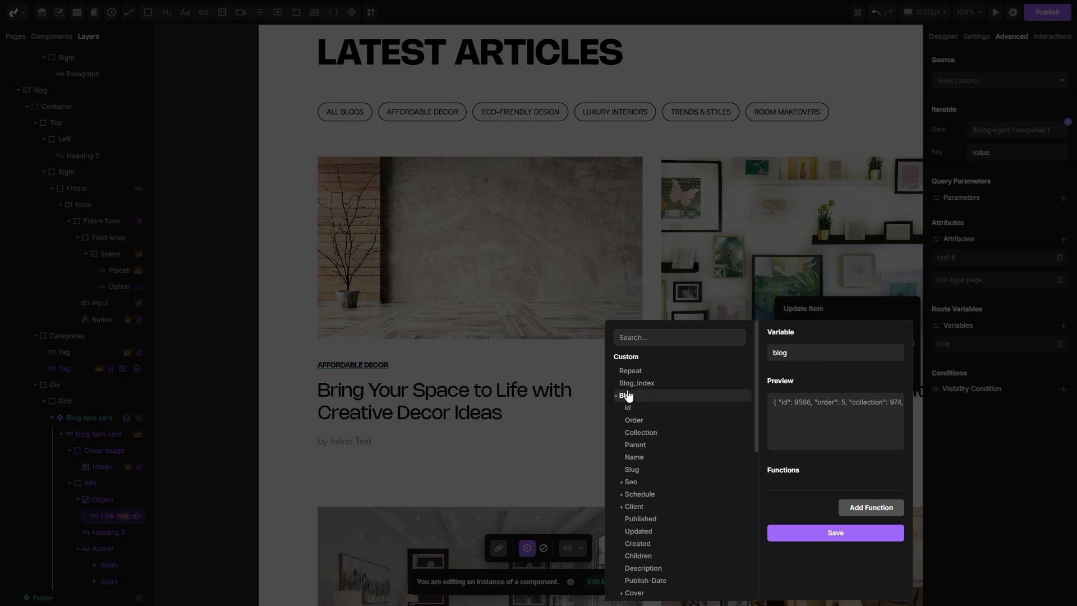
scroll(631, 393, down, 2)
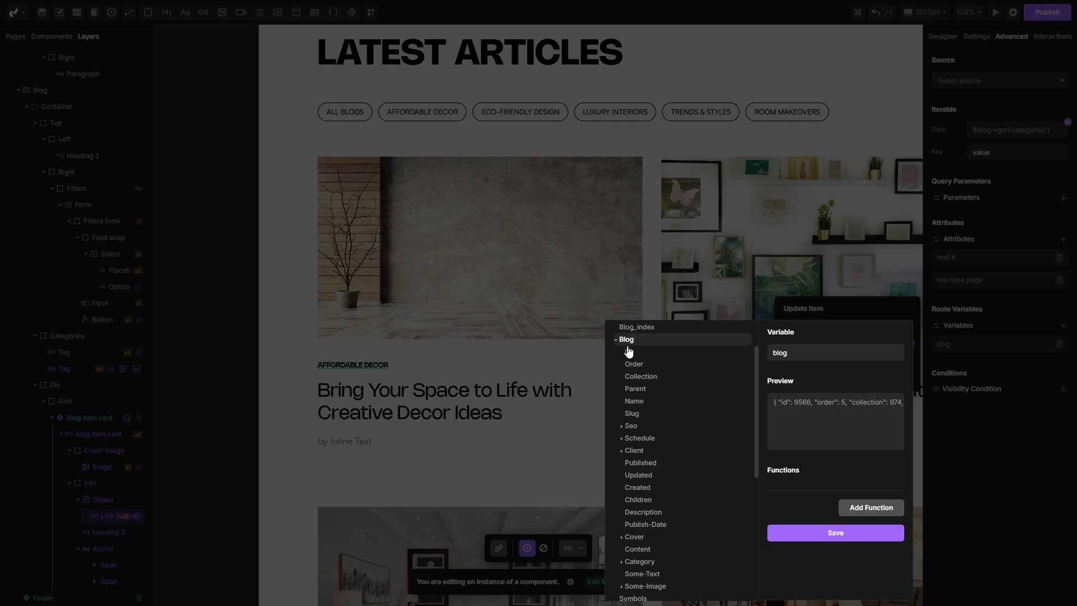
scroll(662, 361, down, 2)
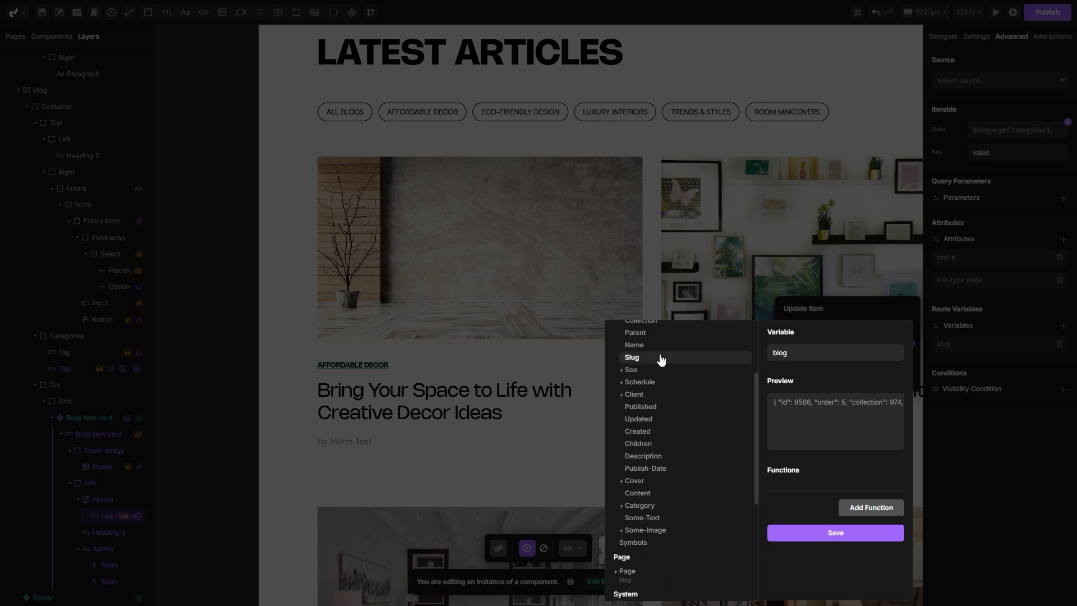
scroll(662, 359, down, 2)
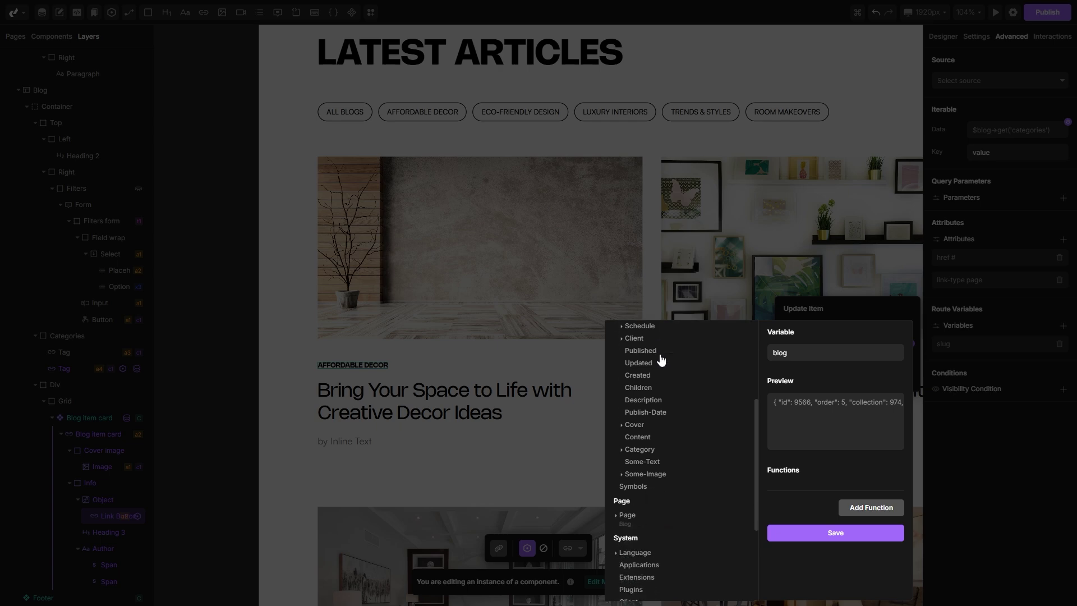
click(623, 452)
scroll(650, 415, down, 1)
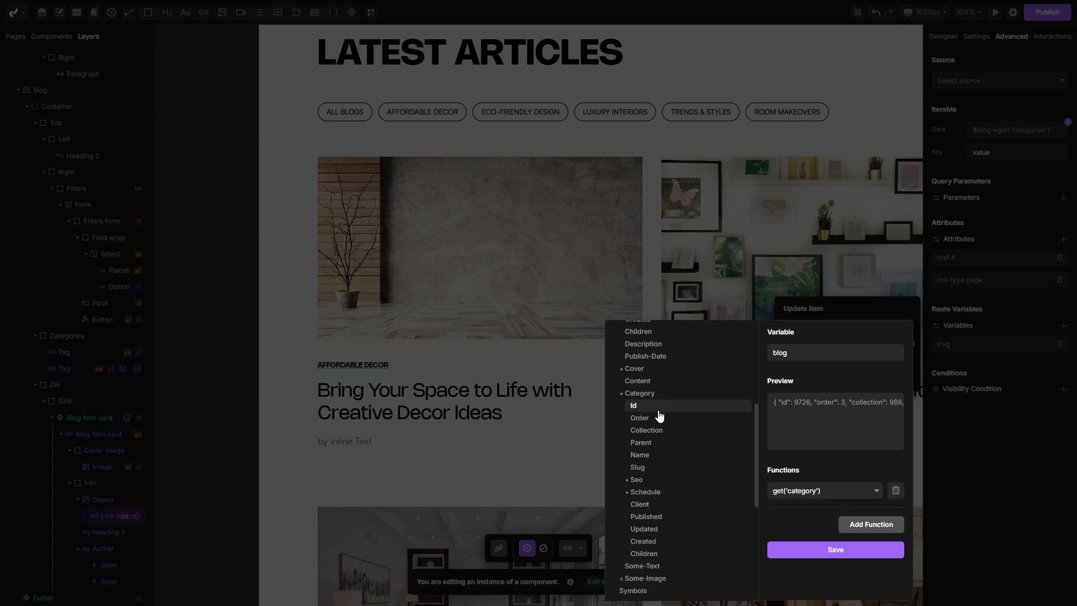
click(650, 467)
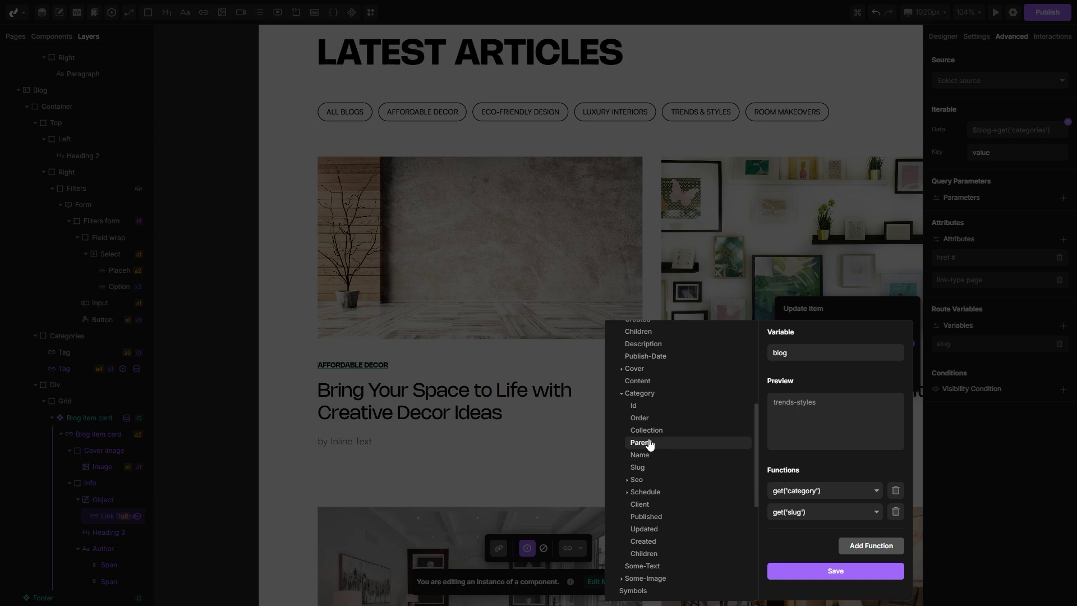
scroll(650, 407, up, 8)
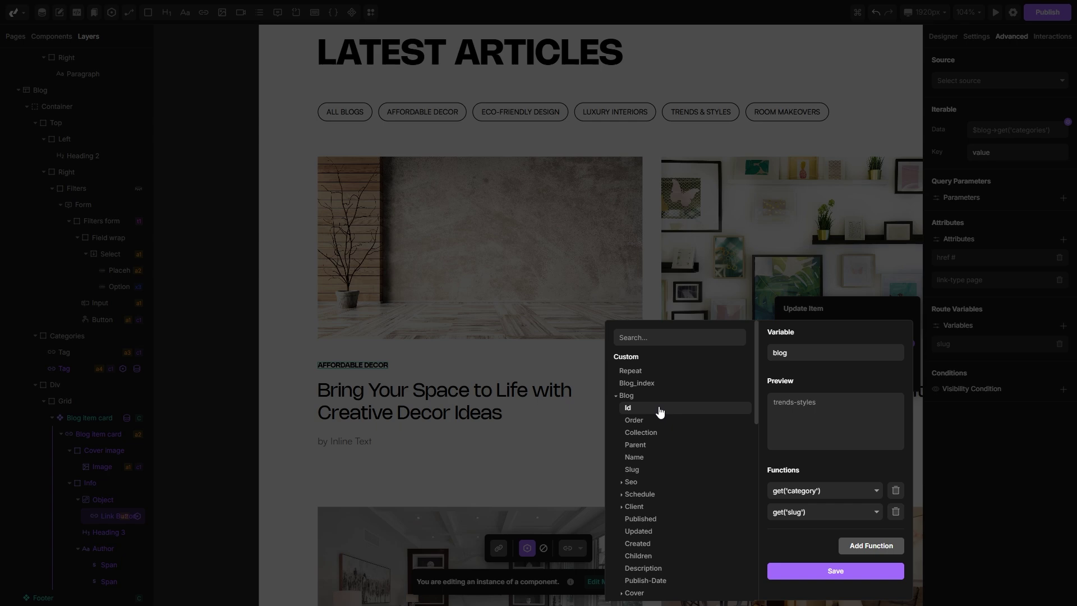
scroll(659, 413, down, 2)
click(822, 572)
click(807, 375)
- Preview the Blog page and test the Affordable Decor category link on the first article card, checking the category heading
click(996, 13)
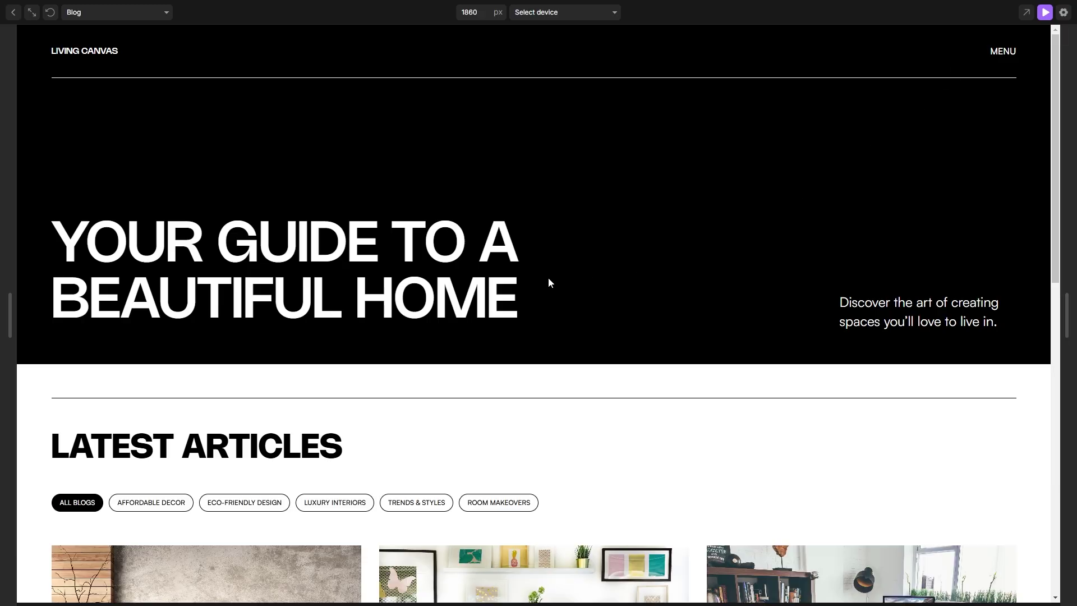
scroll(587, 276, down, 6)
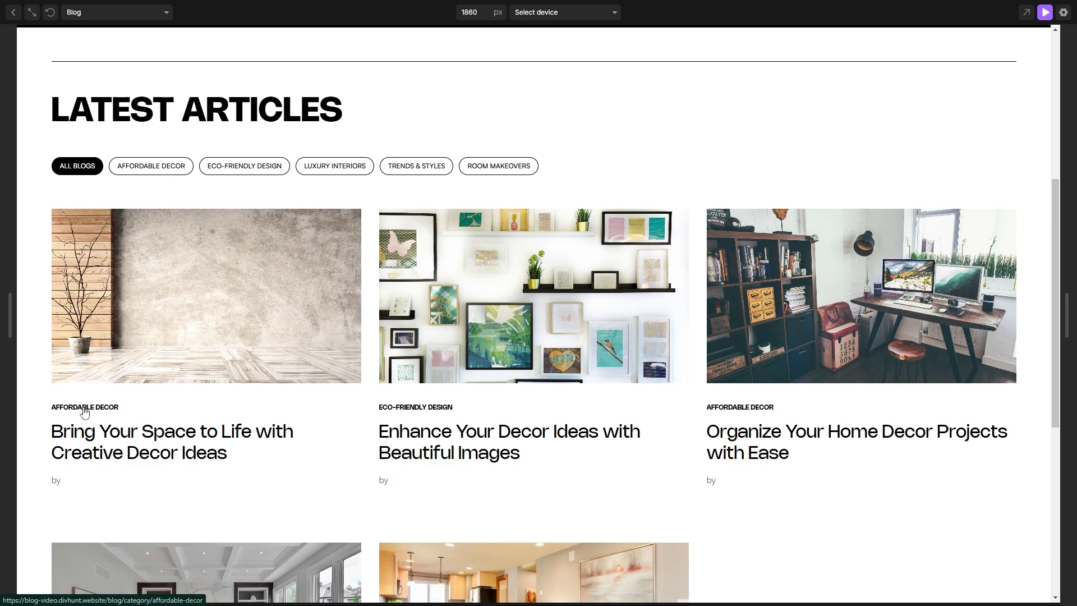
click(84, 408)
drag(338, 251, 61, 240)
click(189, 307)
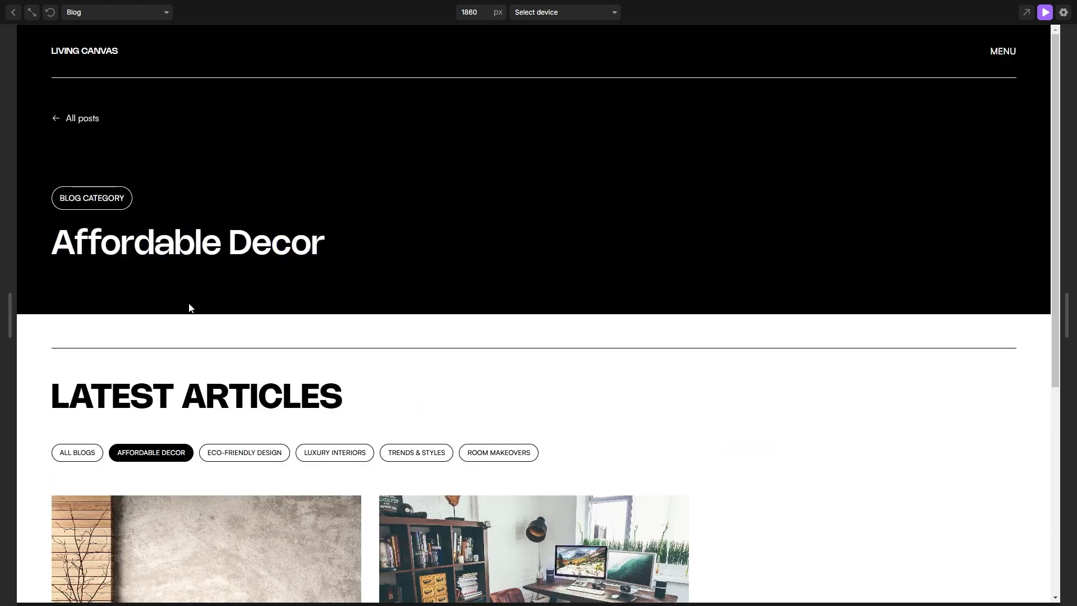
- Exit the preview and, on the Blog single page, link the hero's category Link Button to the Category Page
click(1044, 12)
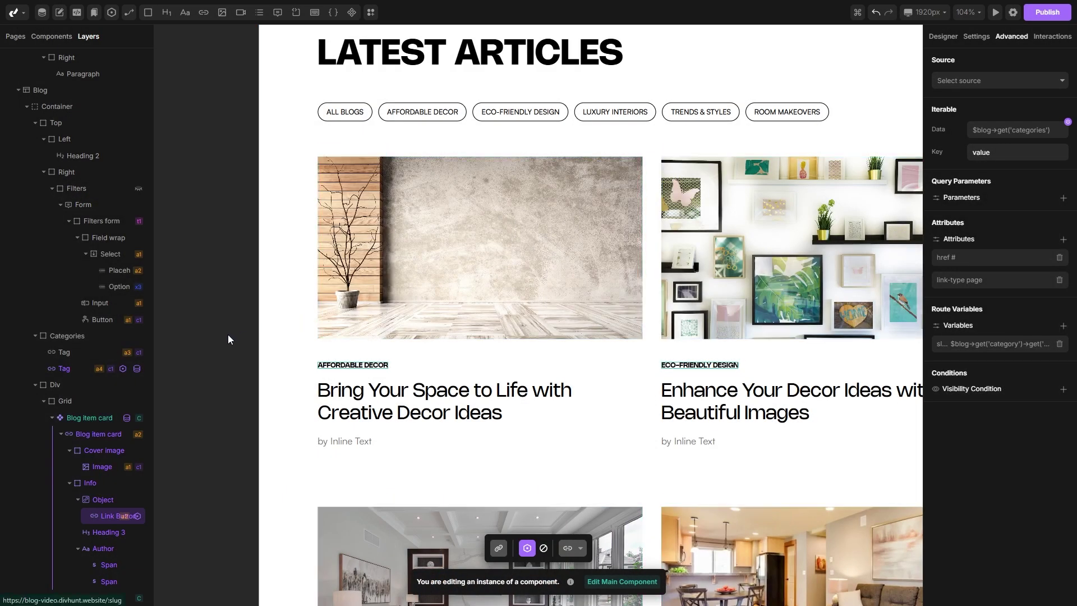
scroll(228, 338, up, 3)
click(23, 40)
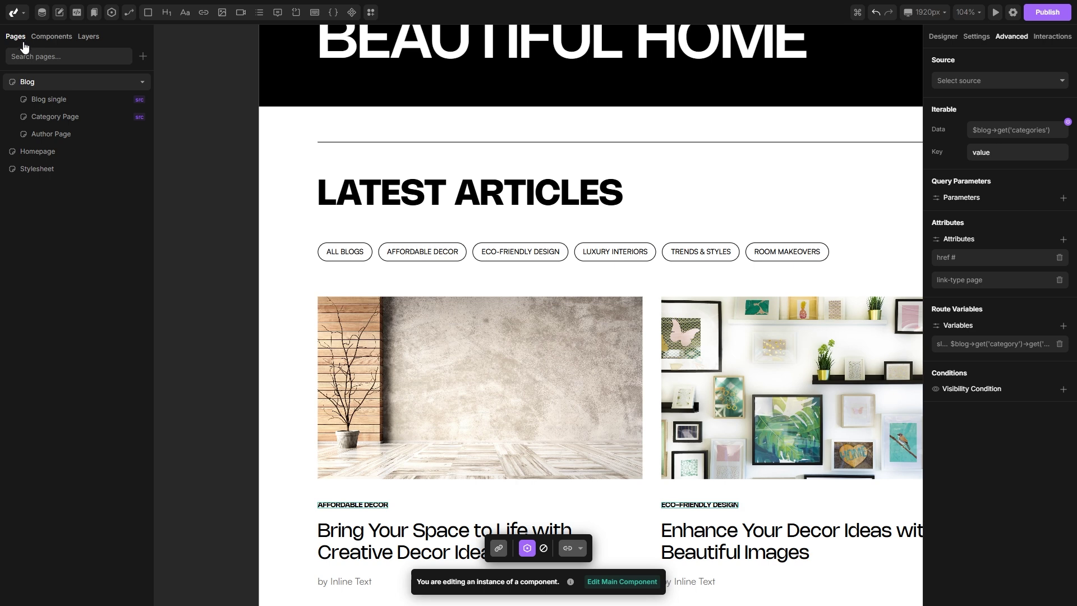
click(49, 99)
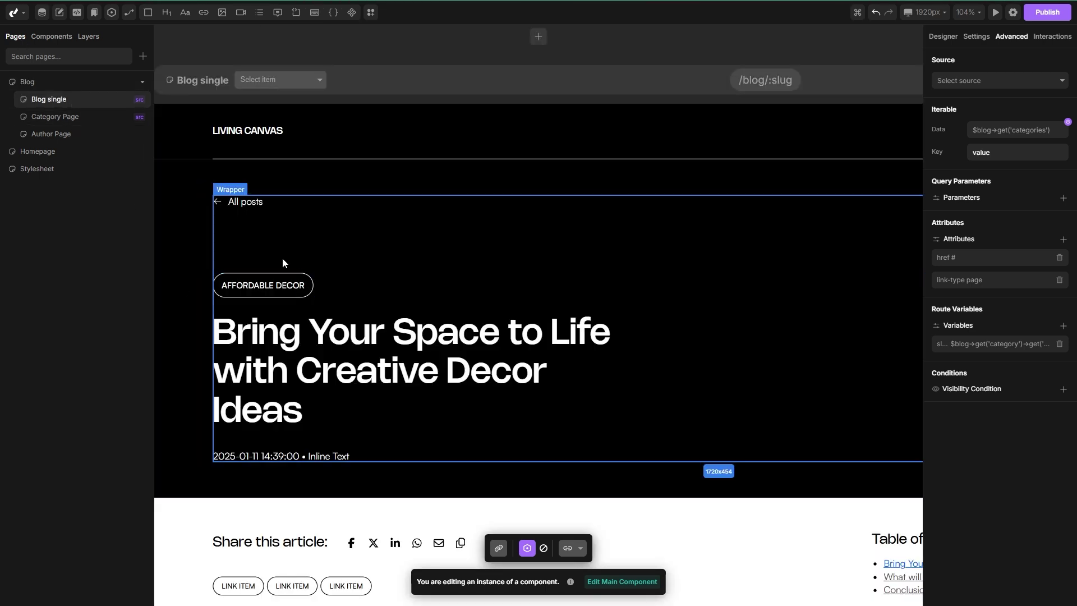
click(262, 286)
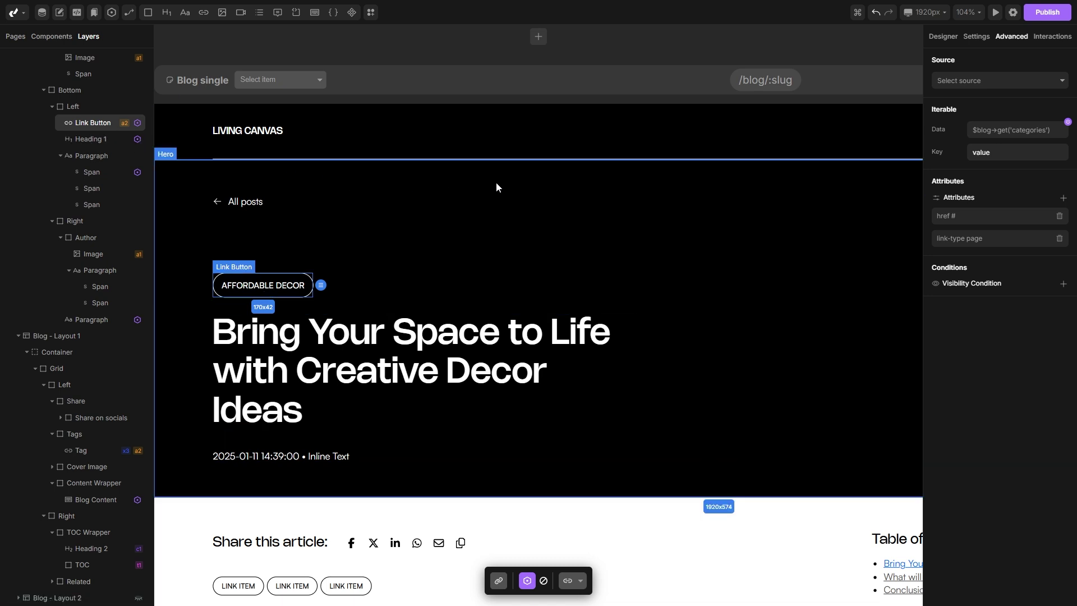
click(973, 37)
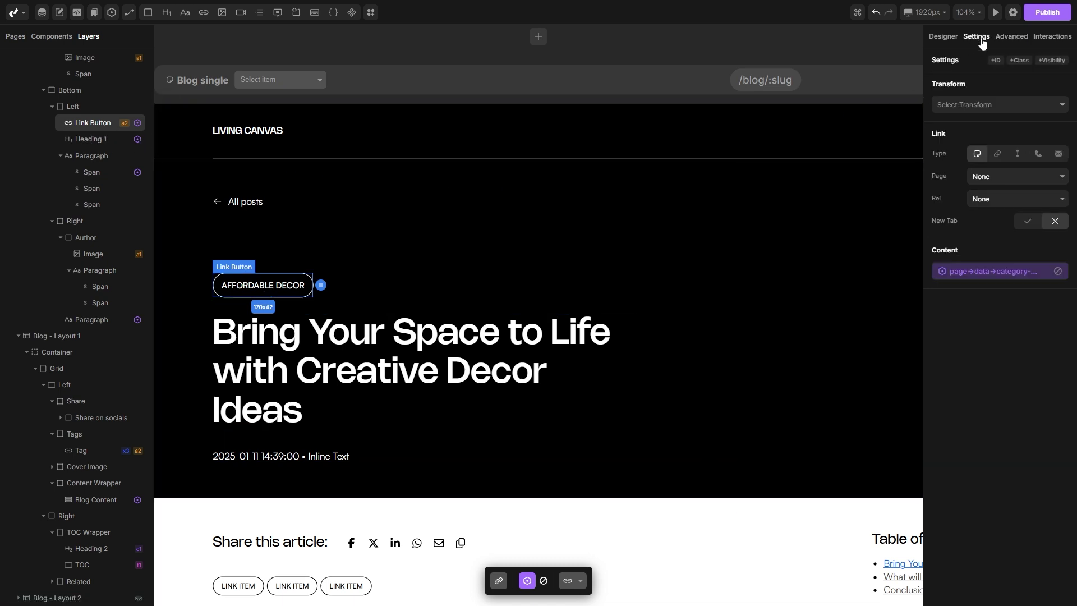
click(1002, 178)
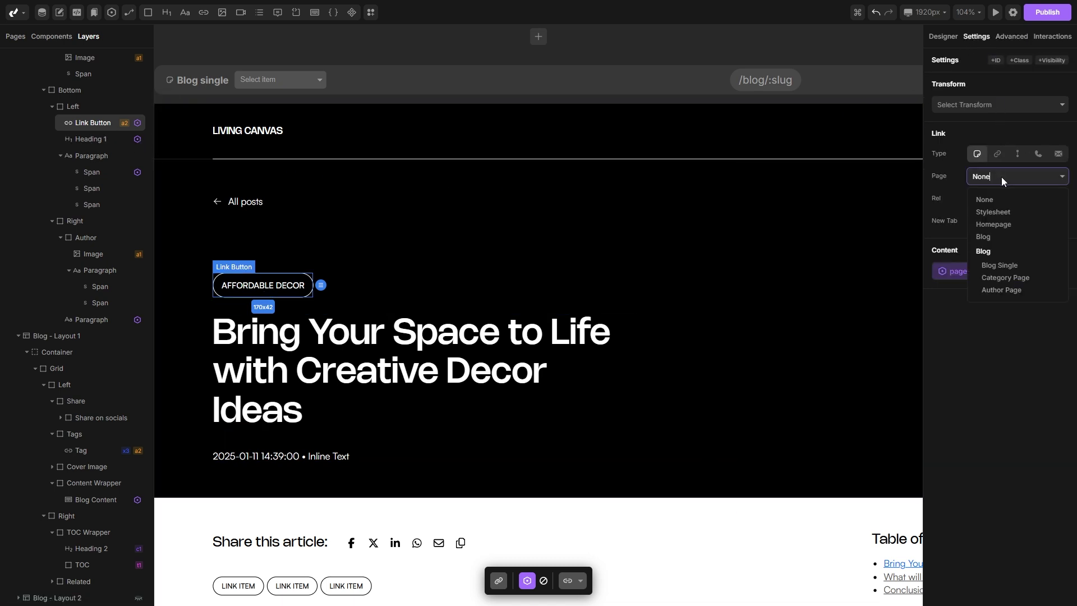
click(1007, 278)
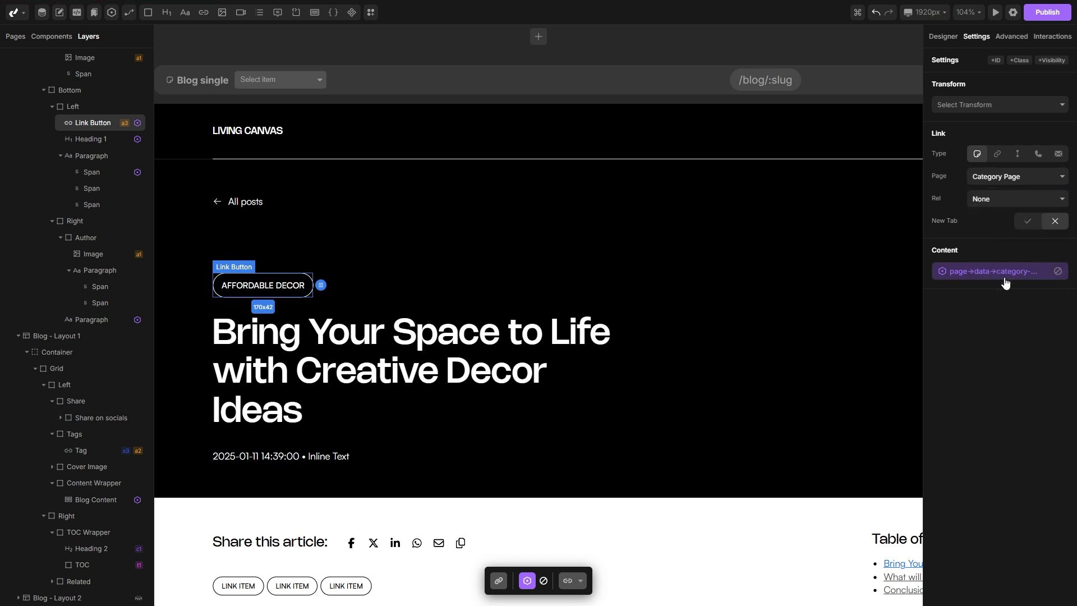
- Bind the hero Link Button's slug route variable to the page's Data > Category > Slug, saving both the source and the variable
click(1010, 37)
click(966, 350)
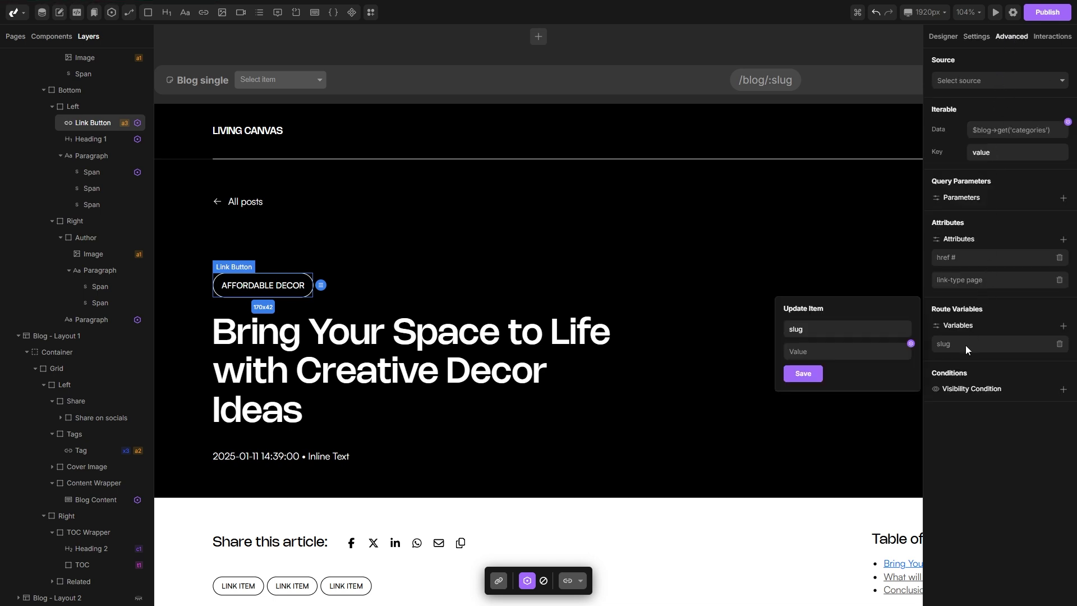
click(910, 344)
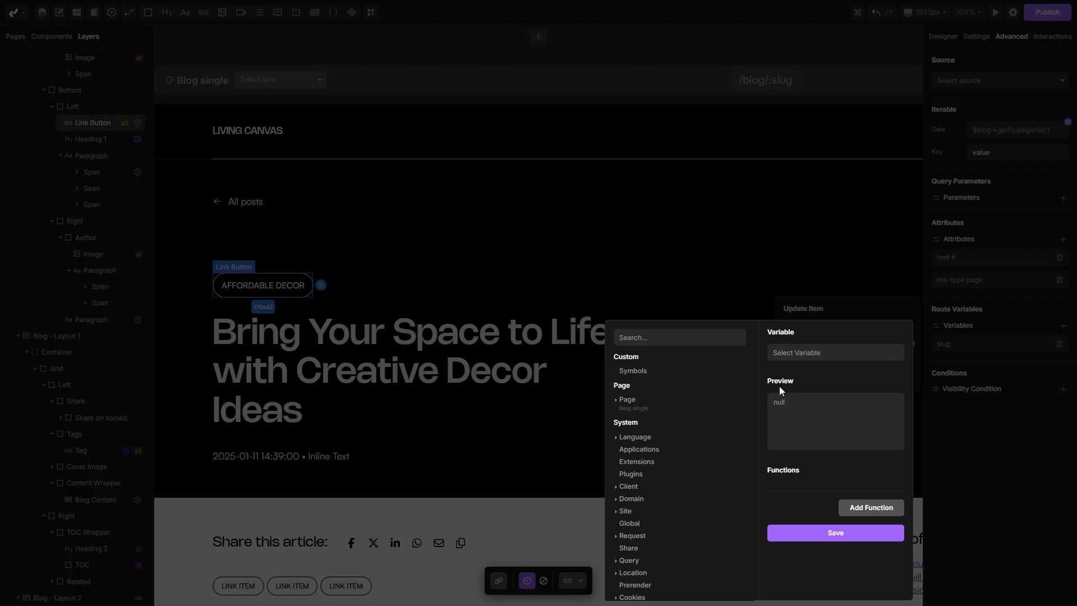
click(619, 403)
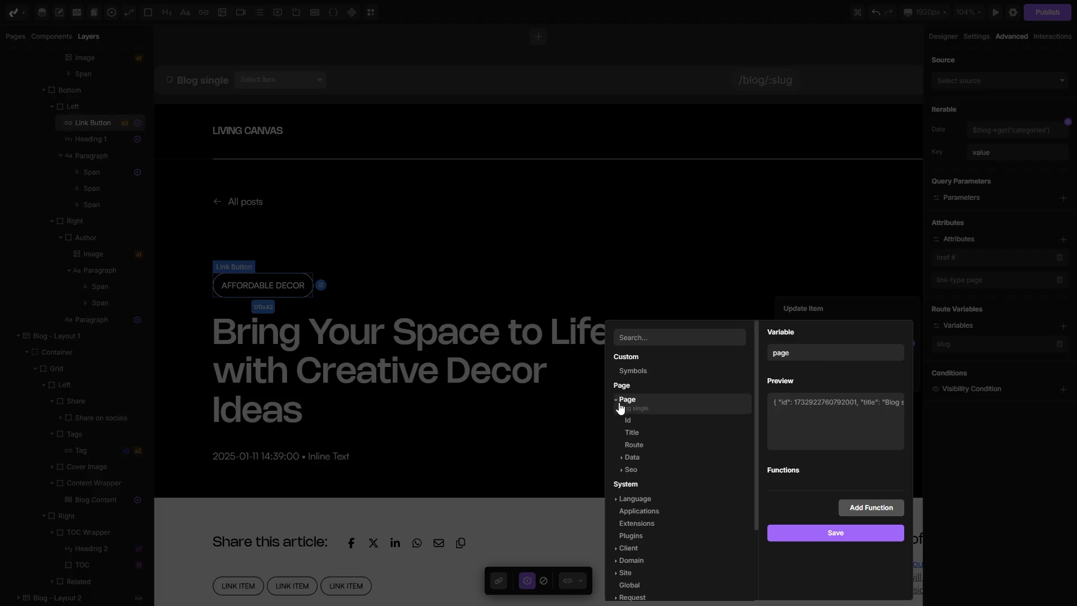
click(634, 456)
scroll(645, 438, down, 1)
scroll(647, 427, down, 5)
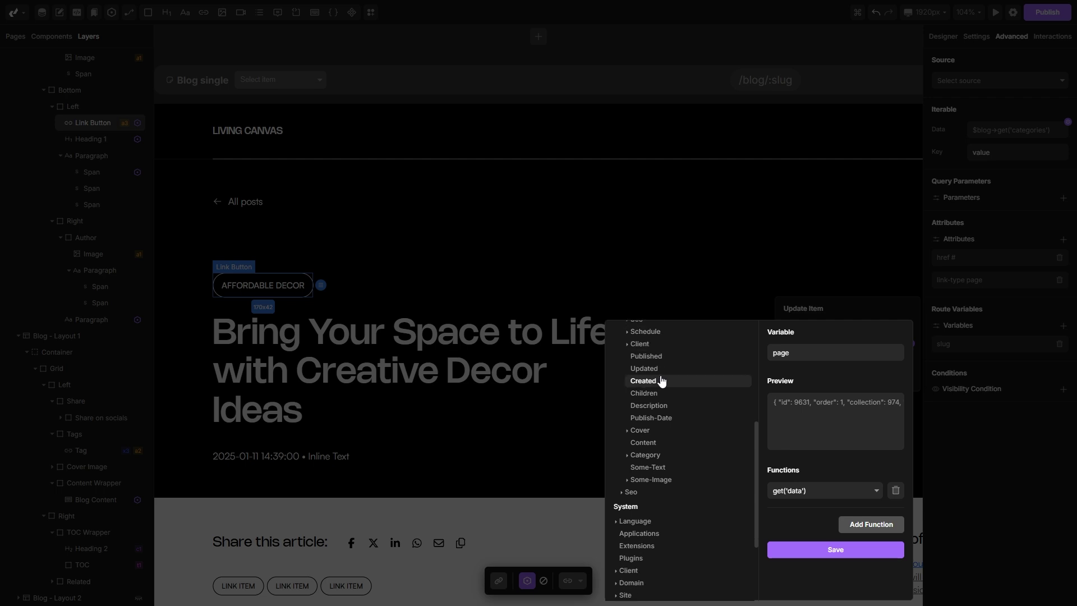
click(637, 456)
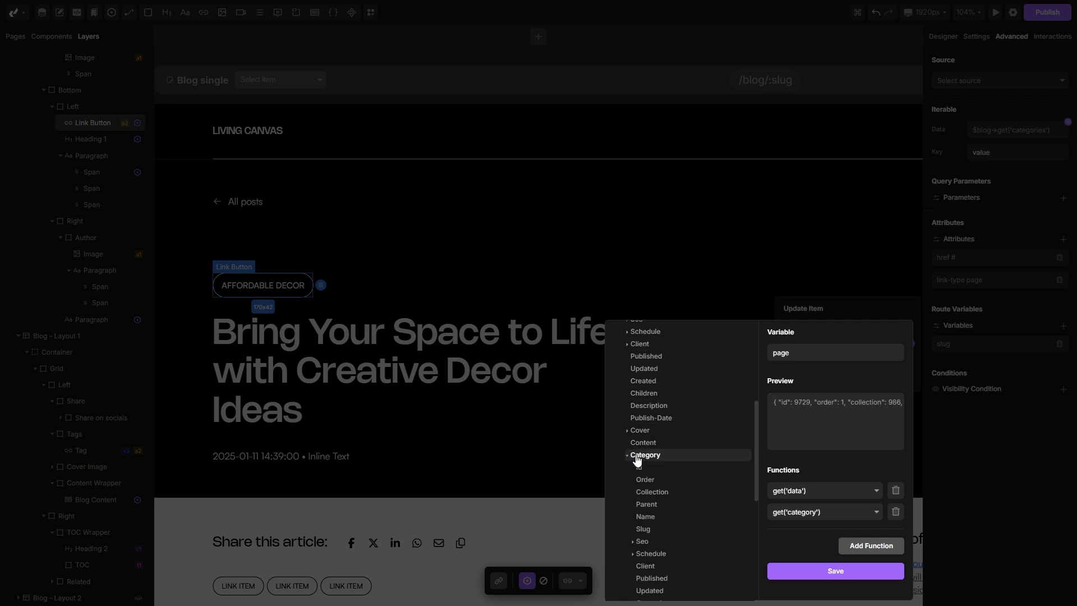
scroll(645, 443, down, 1)
click(646, 474)
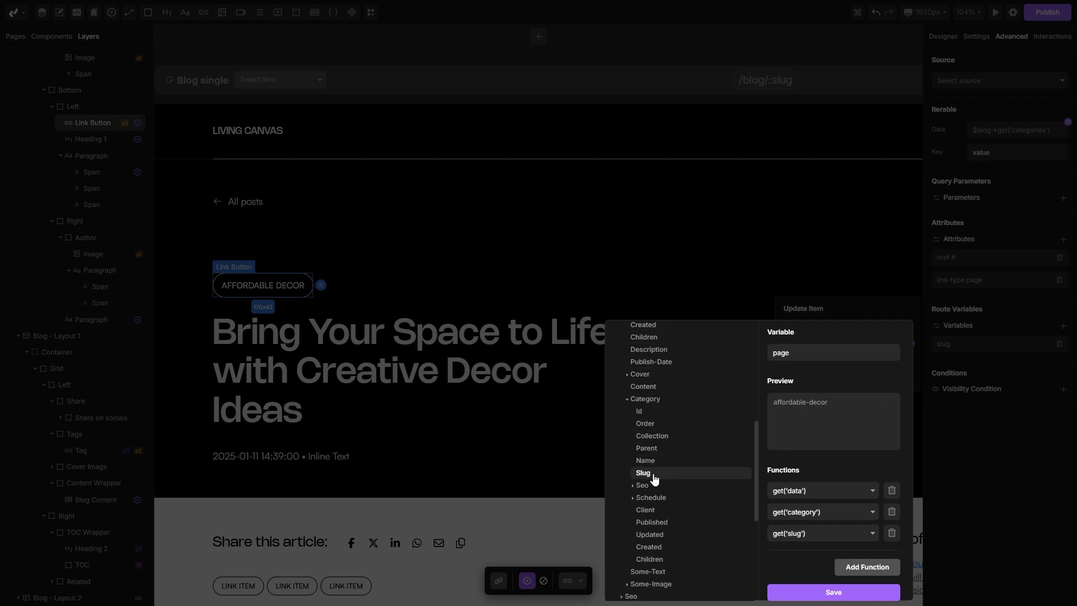
click(820, 592)
click(804, 376)
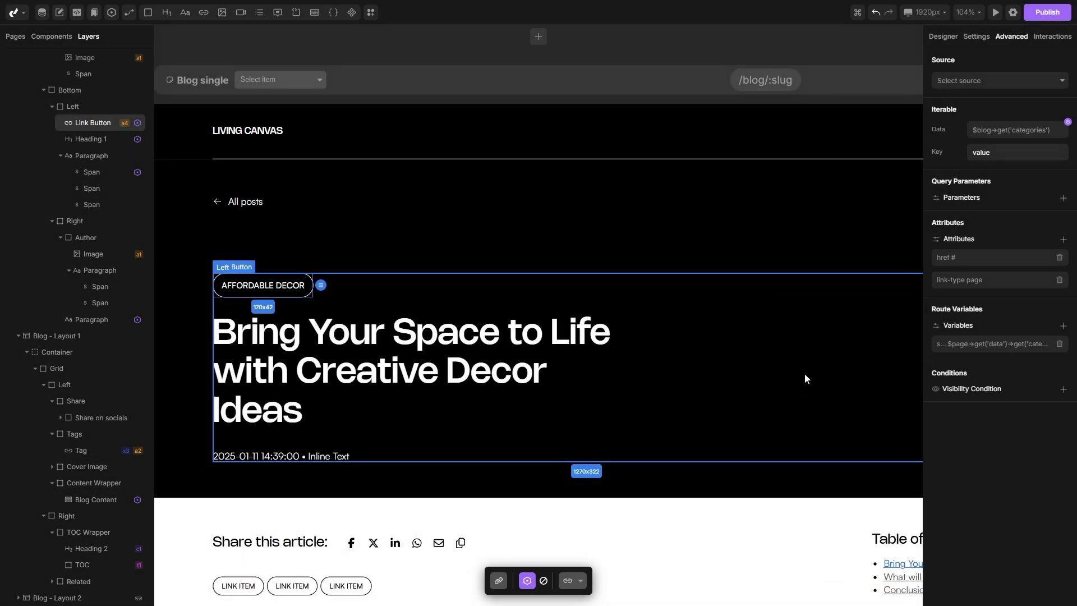
- Preview the Blog single page, test its Affordable Decor category link, check the category heading and exit the preview
click(995, 14)
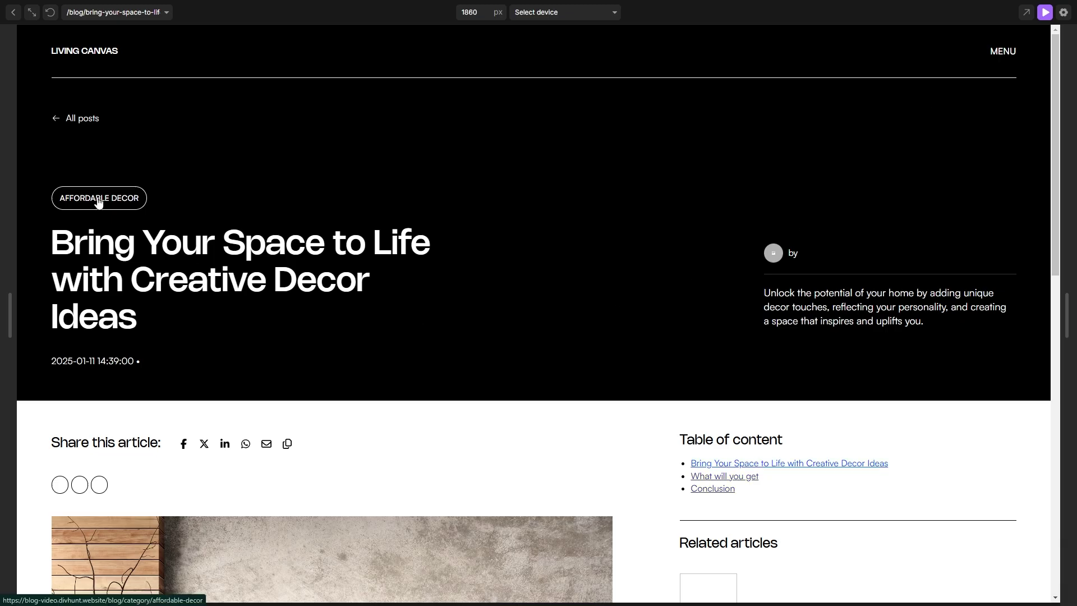
click(97, 202)
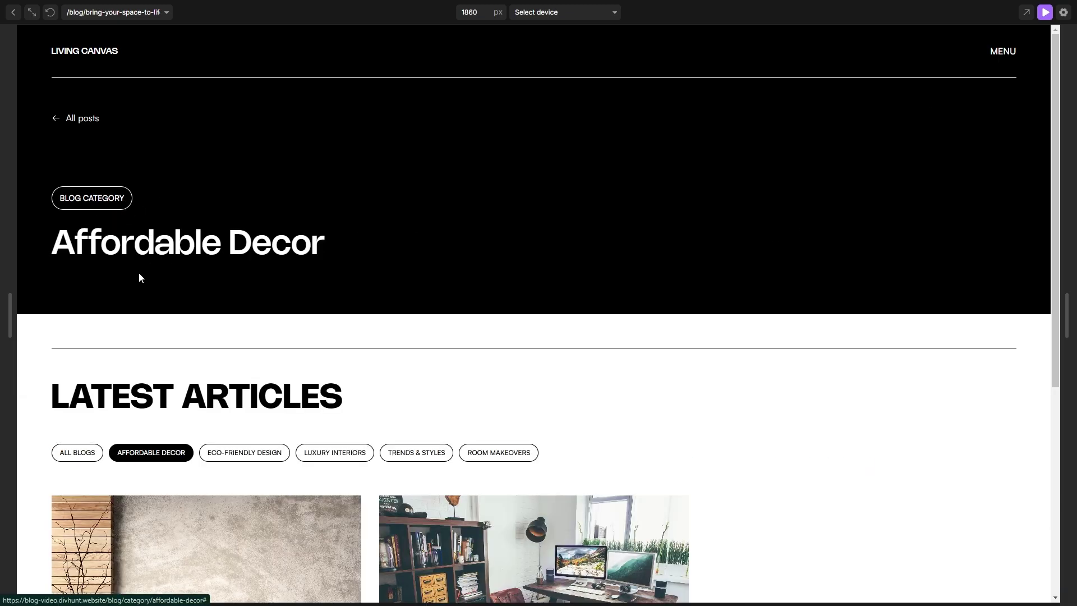
drag(366, 243, 105, 245)
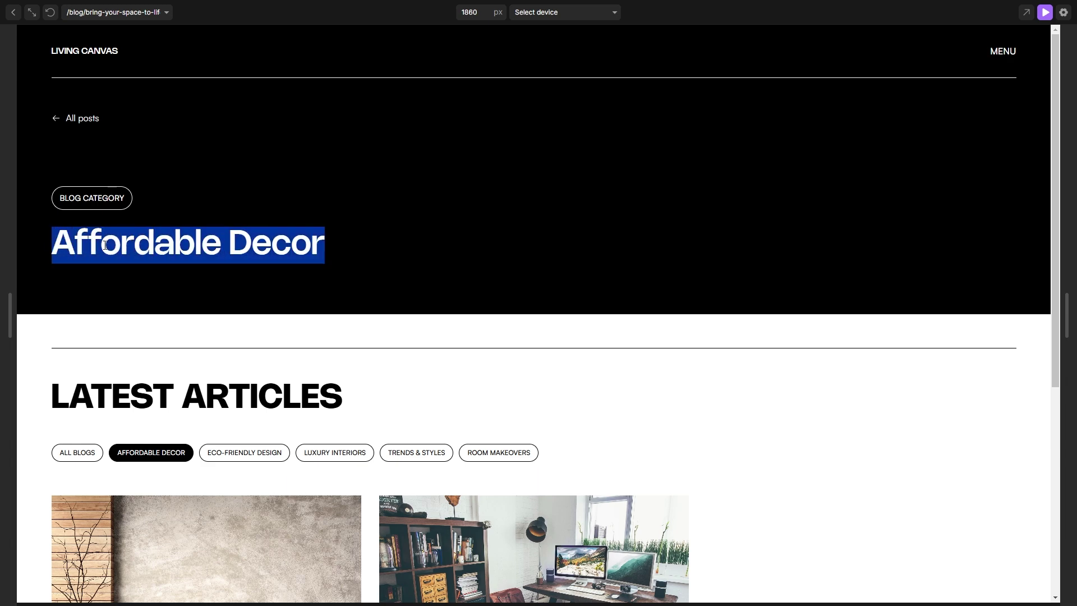
click(729, 234)
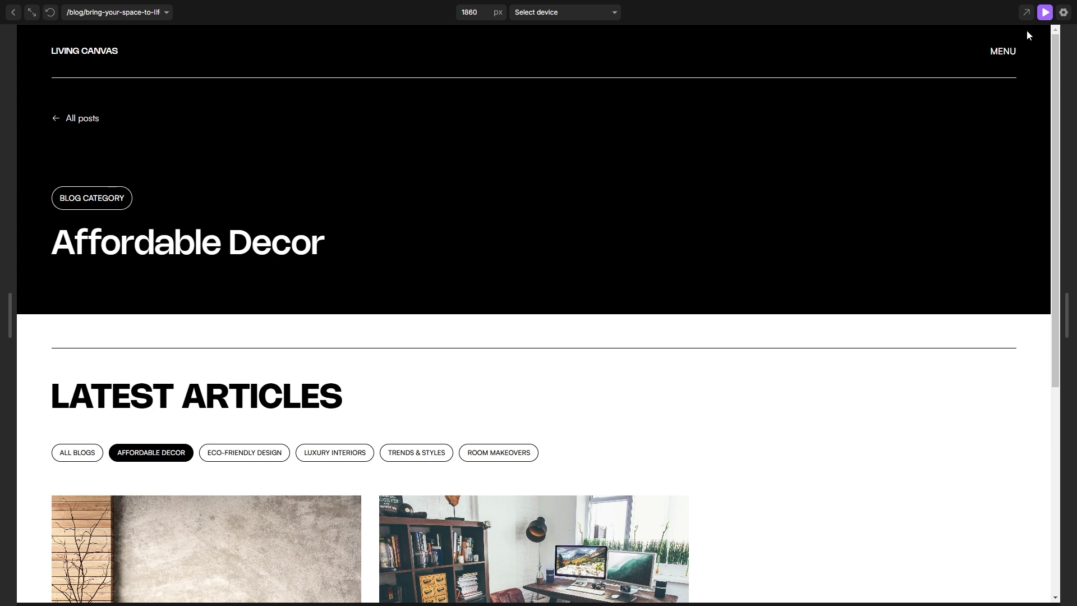
click(1044, 12)
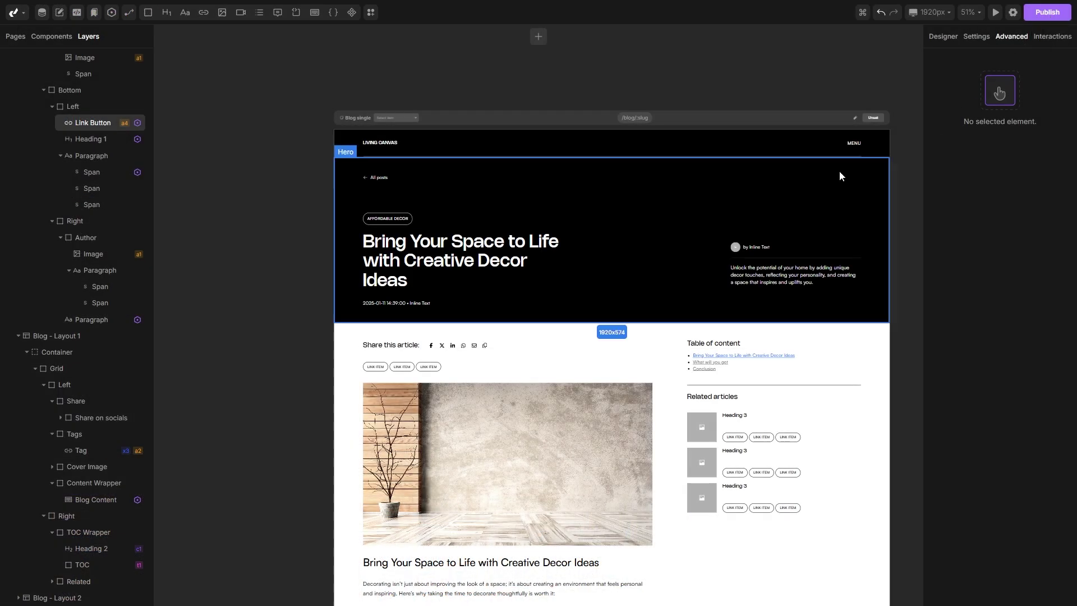
- Open the Category Page in the builder
click(16, 36)
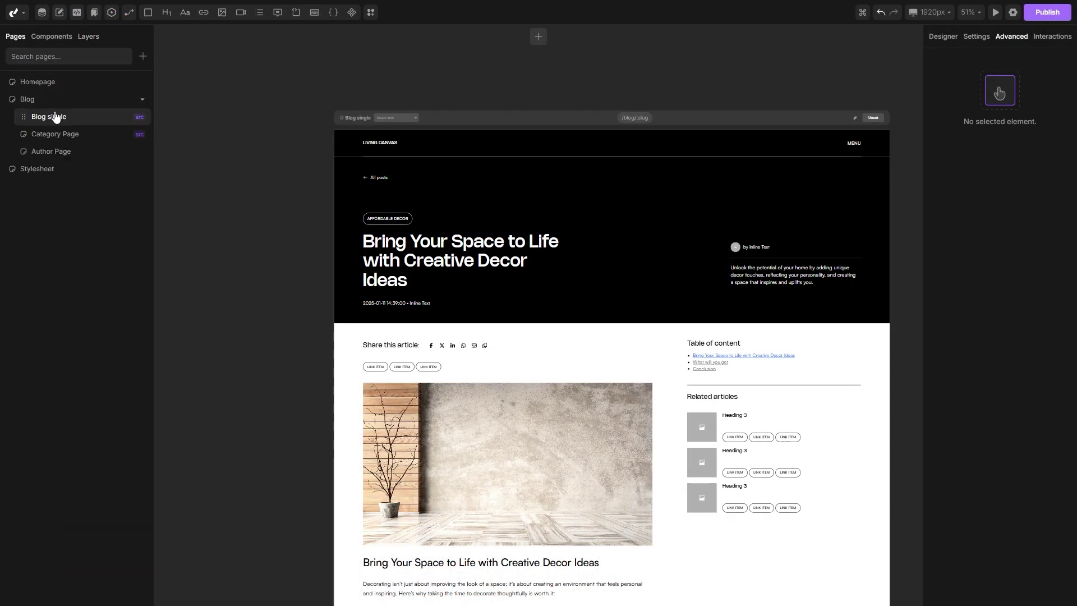
click(56, 134)
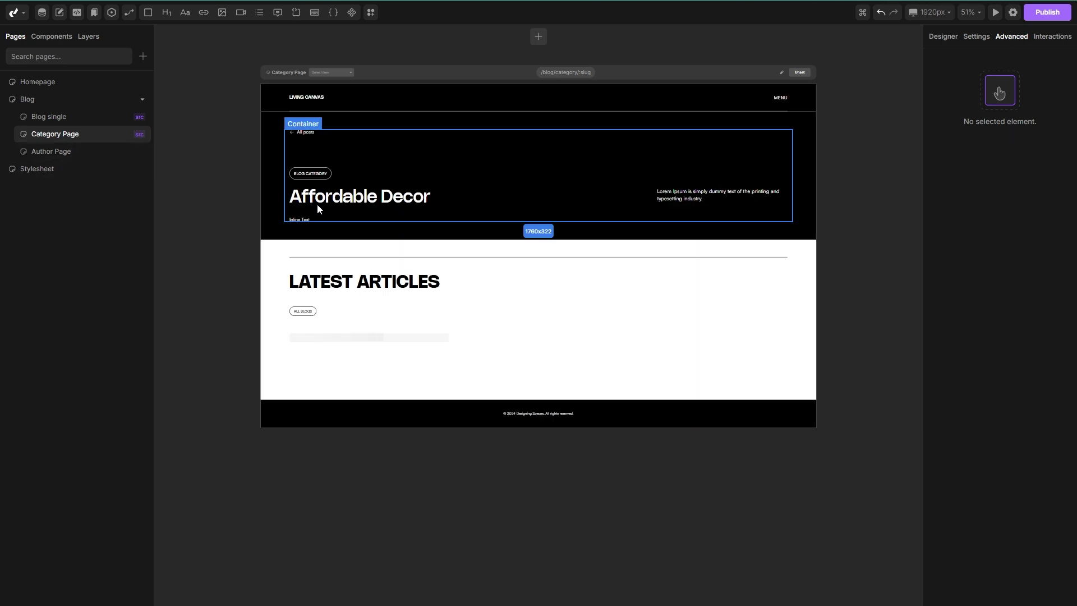
scroll(474, 204, up, 2)
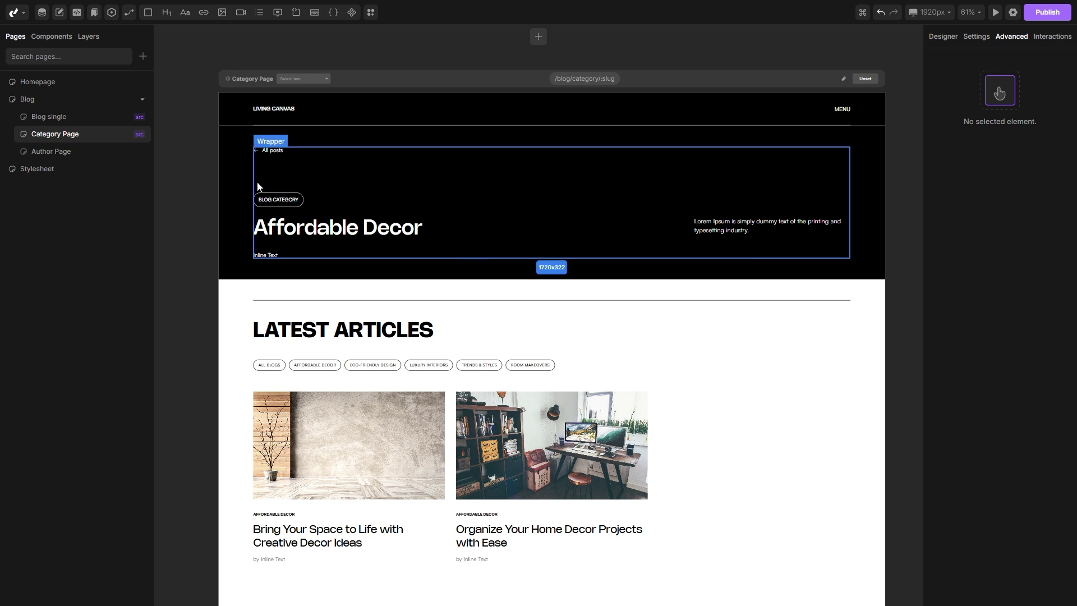
- Open the Category collection's structure for editing and add a section named Category Data
click(42, 12)
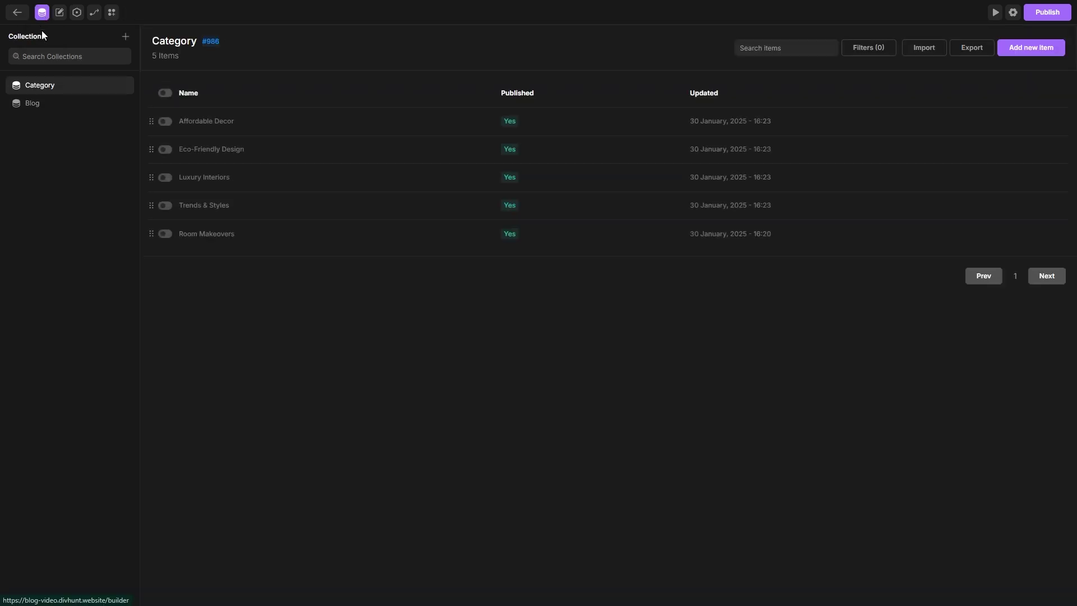
click(124, 87)
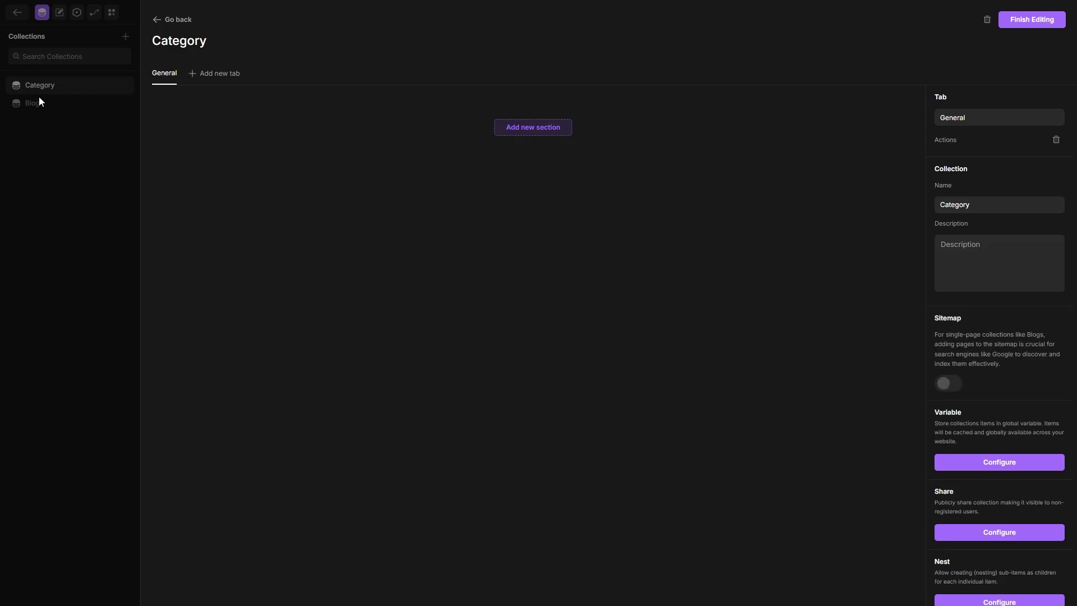
click(526, 128)
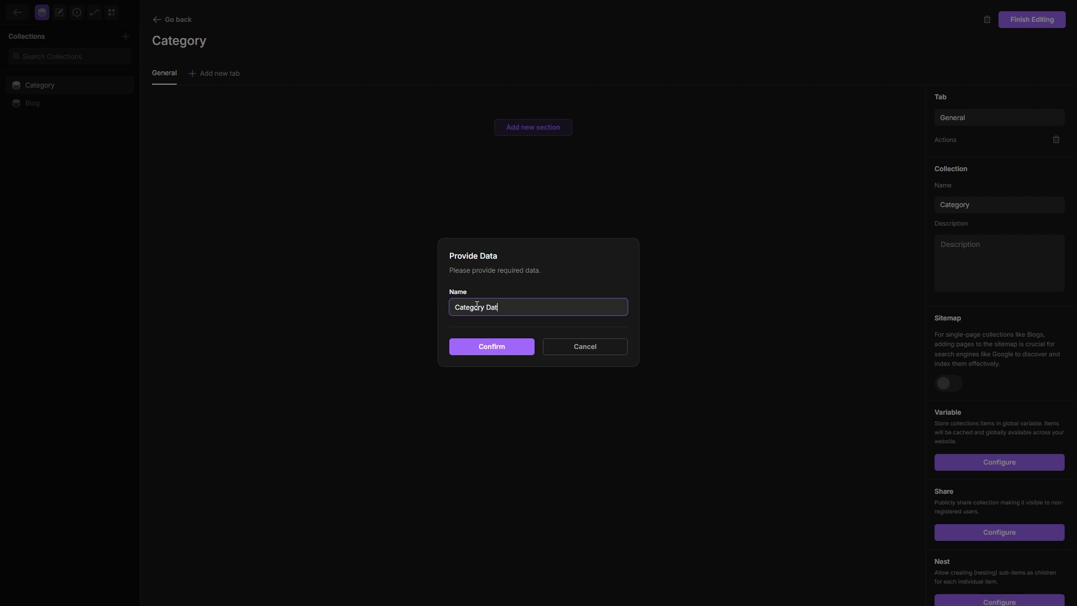
click(491, 347)
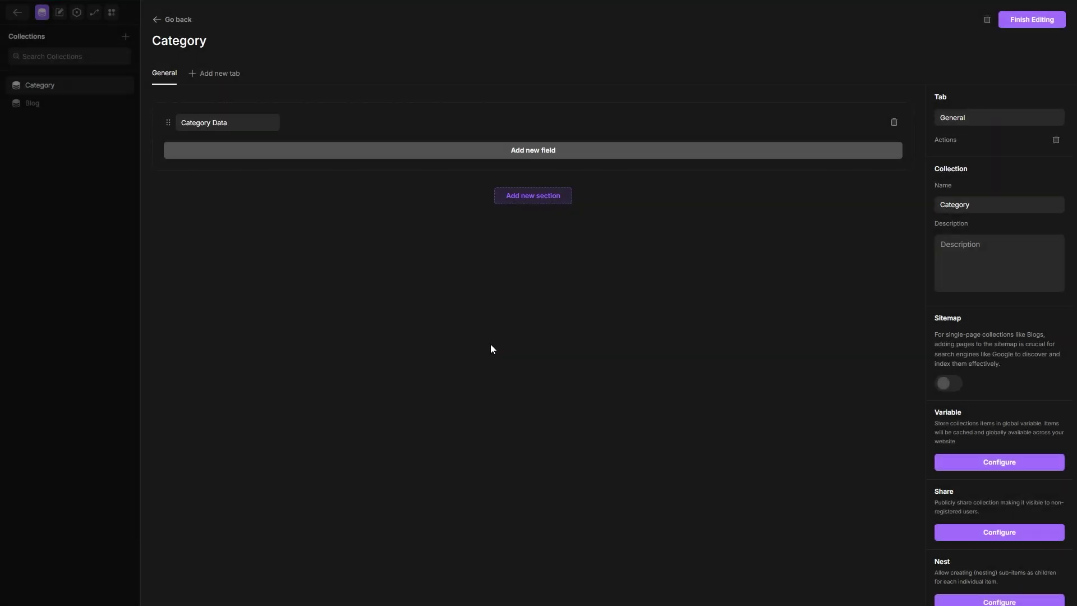
- Add a Text field named Description to the Category Data section, save its settings and finish editing the collection
click(509, 150)
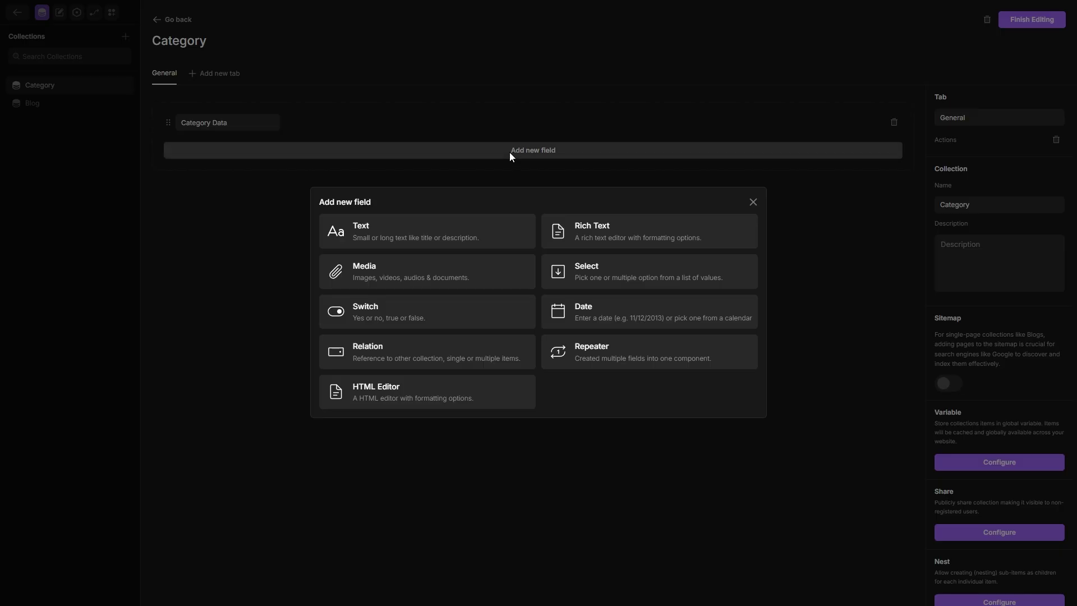
click(394, 230)
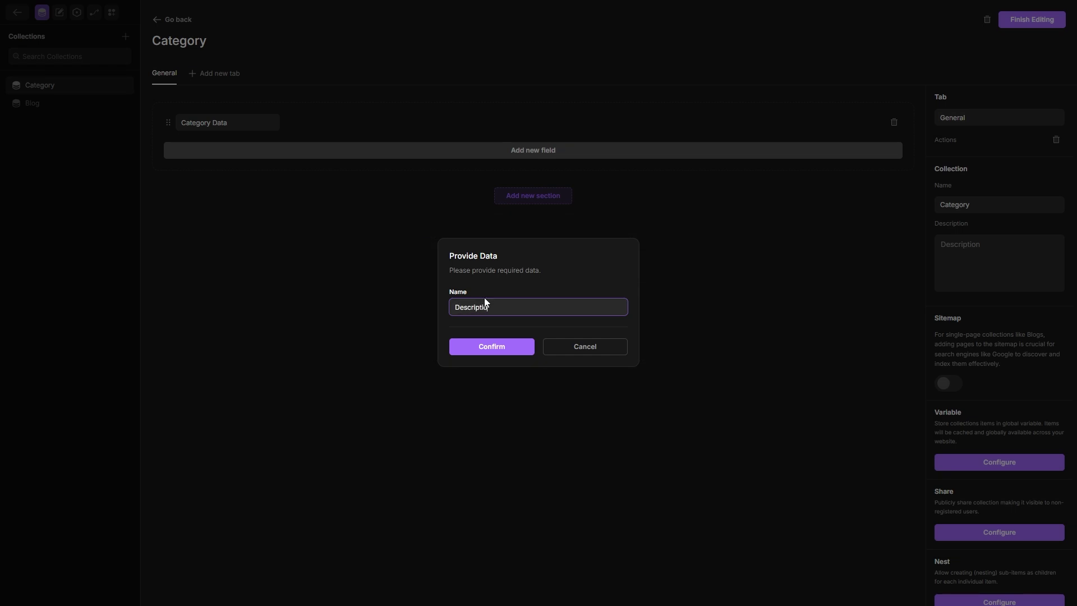
click(480, 346)
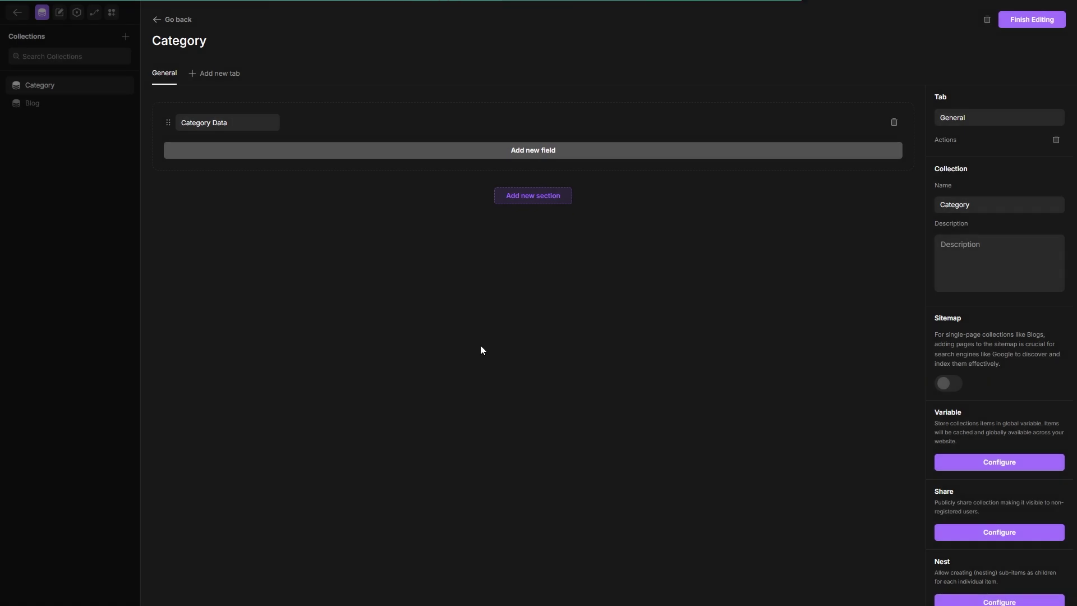
click(667, 503)
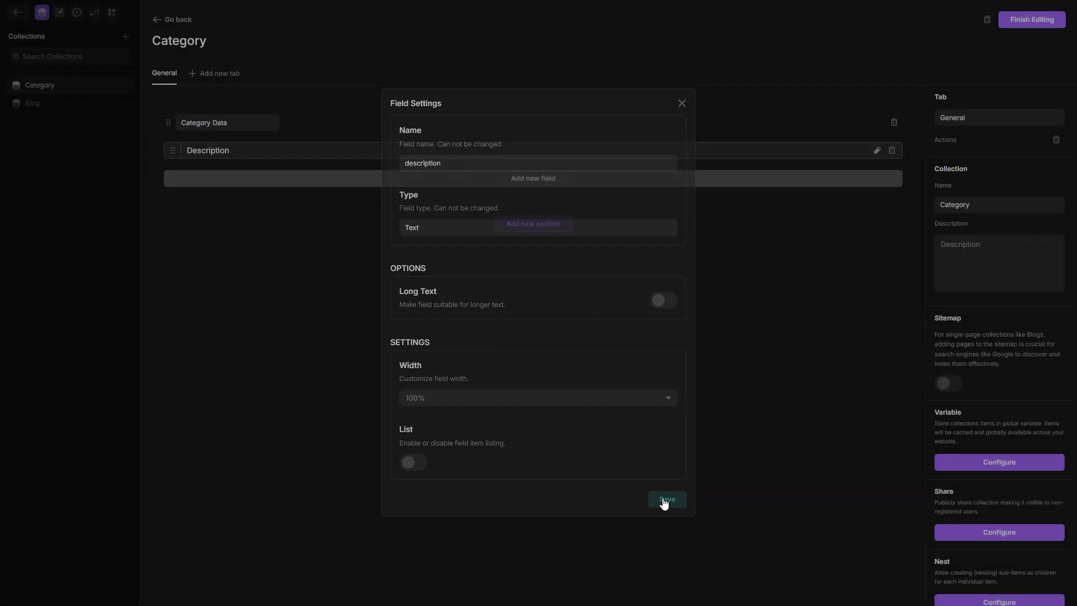
click(1026, 21)
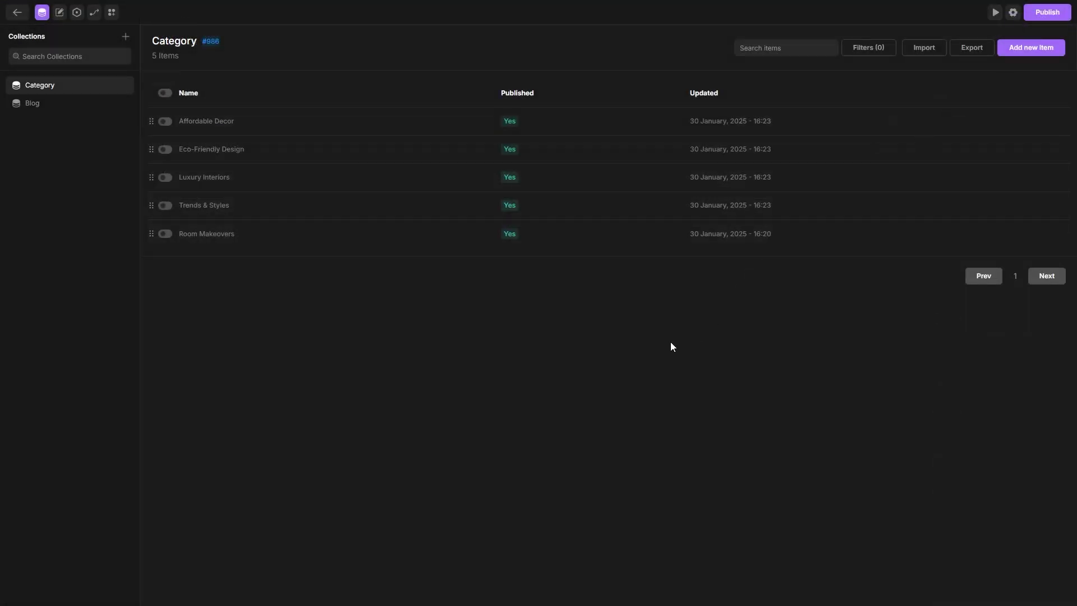
- Describe the Affordable Decor category as "Upgrade your space on a budget with cost-effective decorating tips, stylish yet affordable furniture finds, and creative design solutions." and save it
click(242, 122)
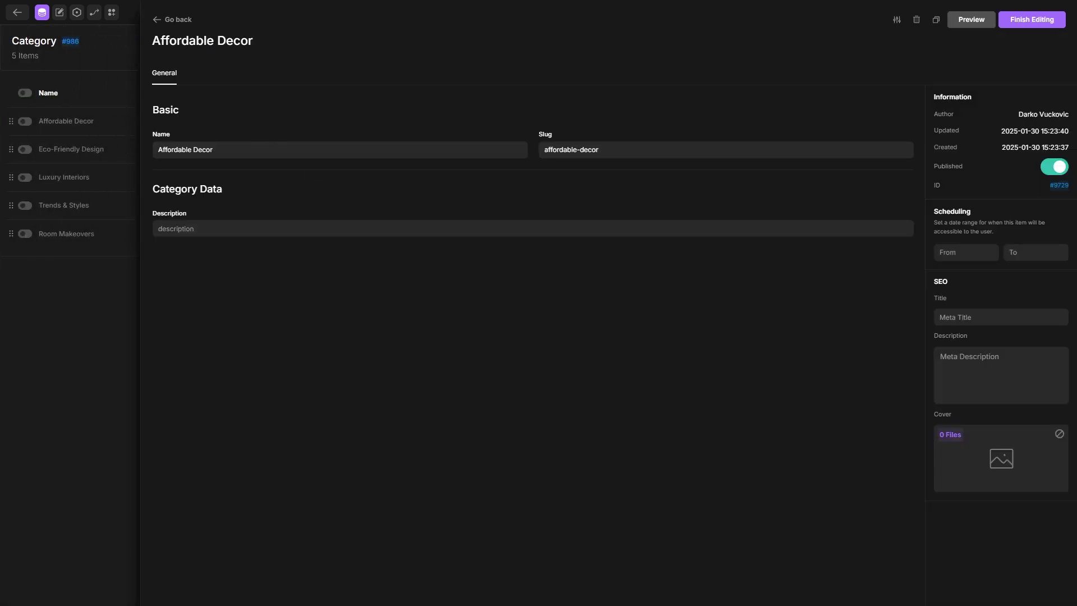
click(243, 231)
text(Upgrade your space on a budget with cost-effective decorating tips, stylish yet affordable furniture finds, and creative design solutions.)
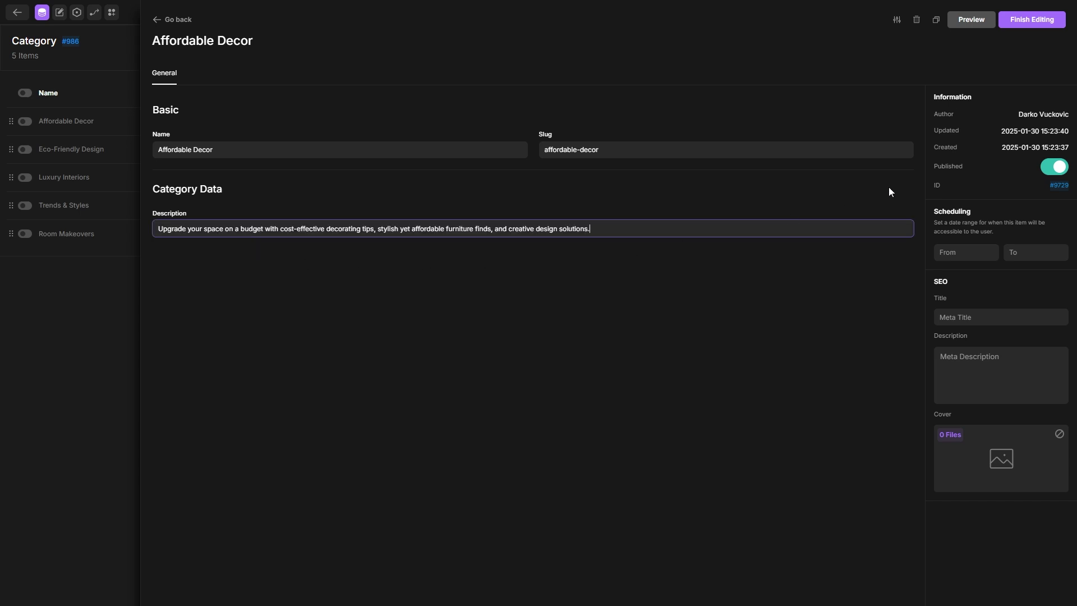
click(1031, 27)
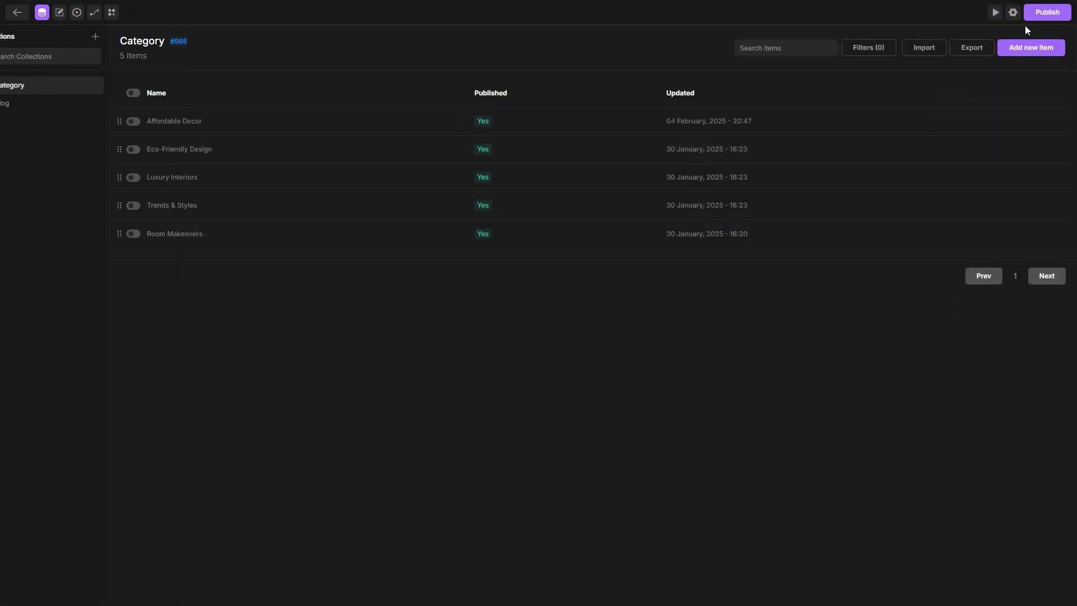
- Return from the collections to the Category Page in the builder
click(40, 14)
scroll(218, 257, right, 4)
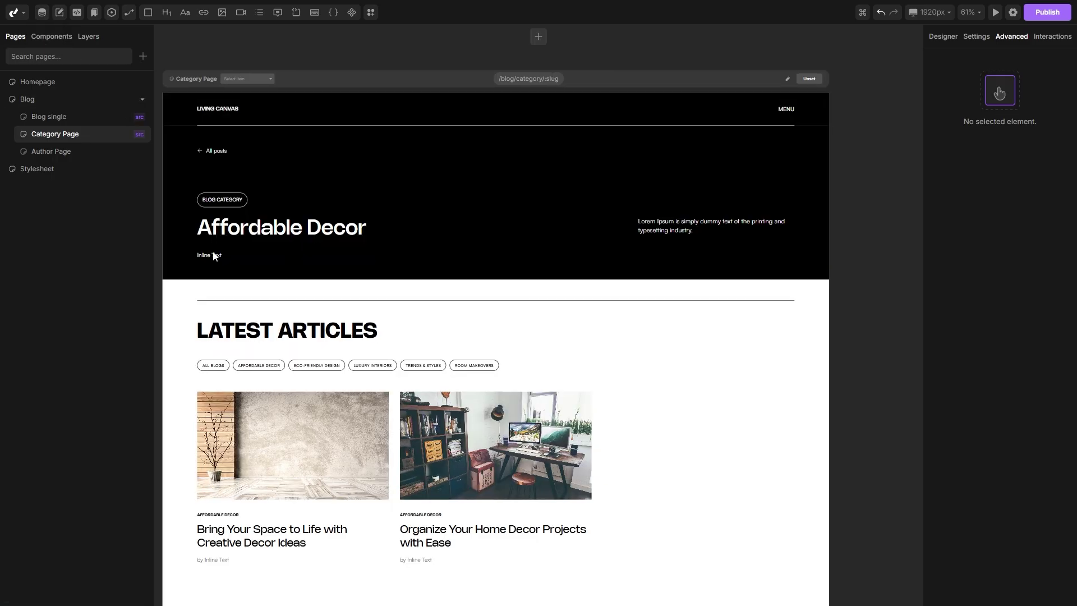
- Connect the content of the hero's placeholder paragraph to the page data's Description variable and save the connection
scroll(644, 234, left, 2)
click(654, 235)
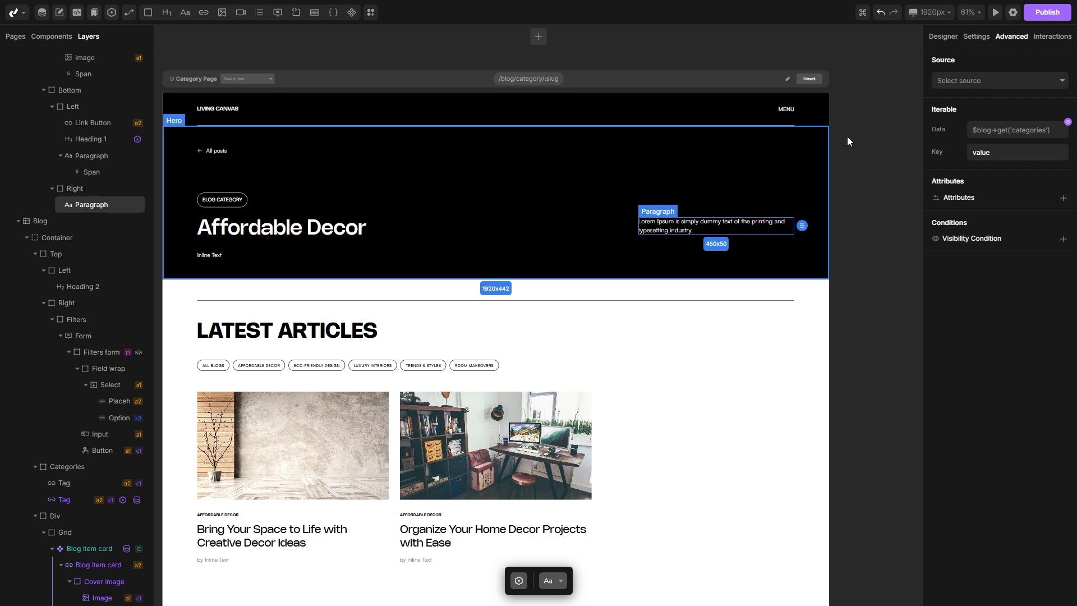
click(976, 36)
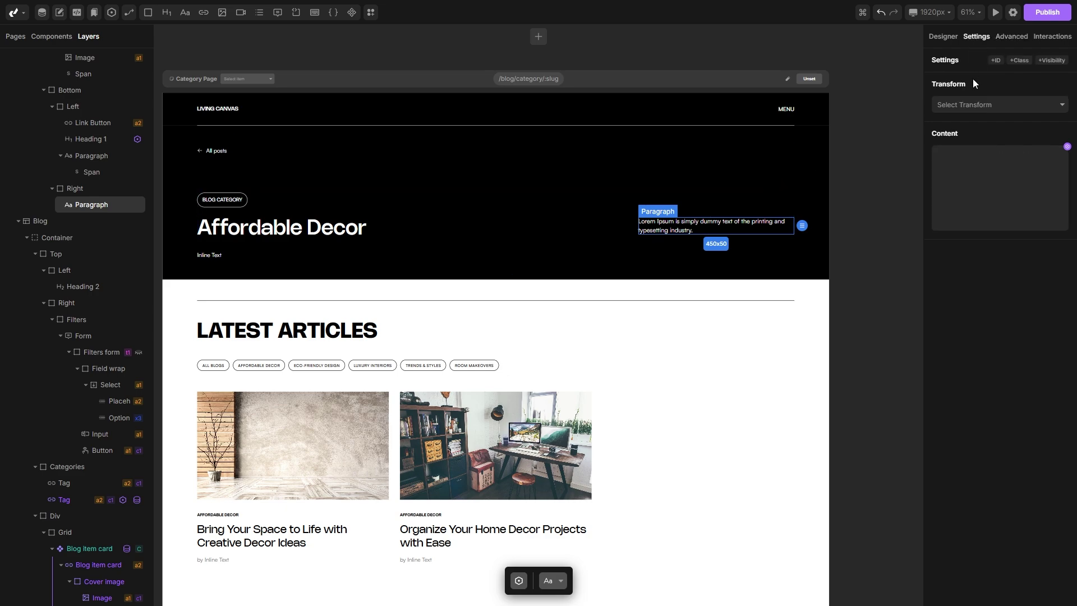
click(1067, 147)
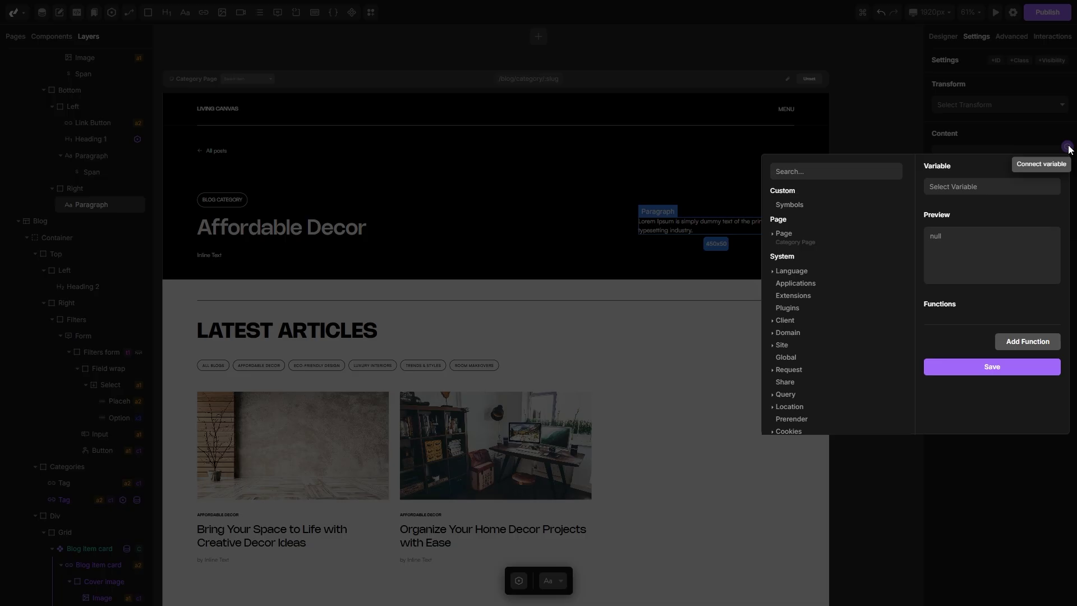
click(775, 238)
click(797, 291)
scroll(807, 269, down, 1)
scroll(807, 269, down, 1)
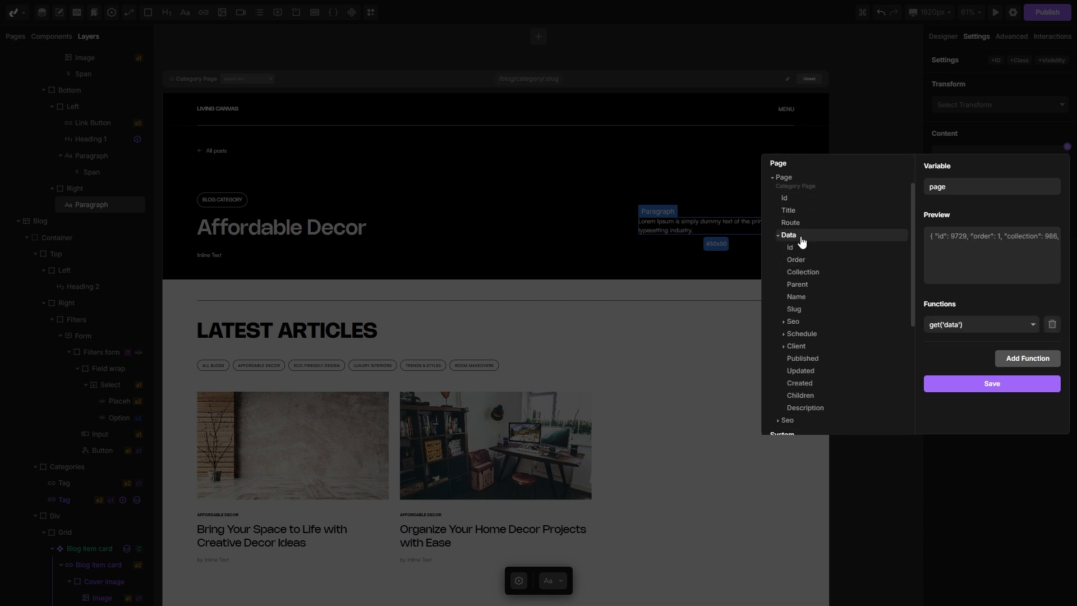
click(802, 407)
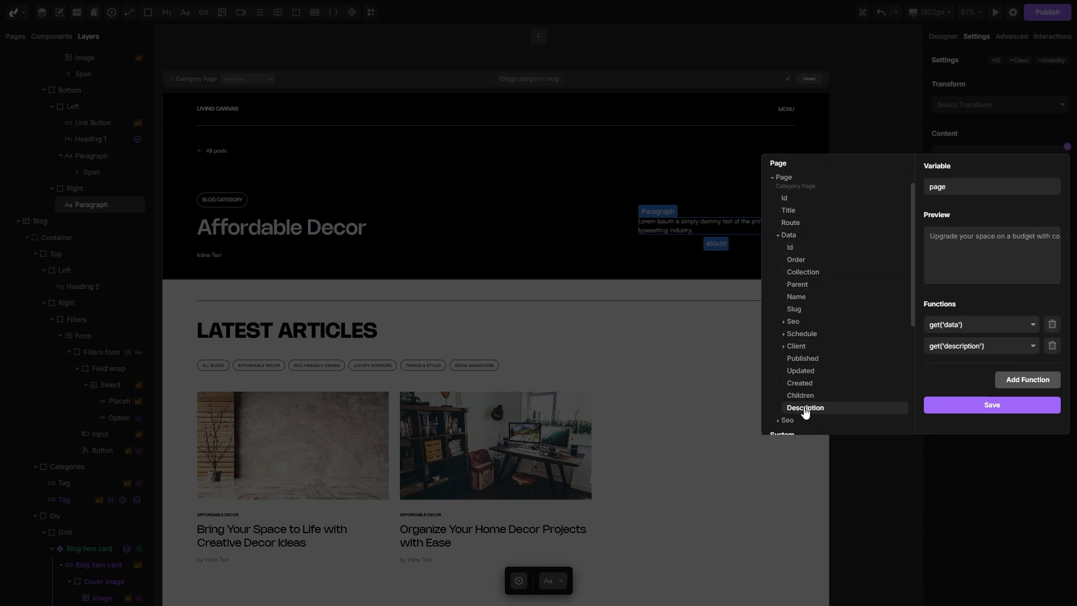
click(973, 405)
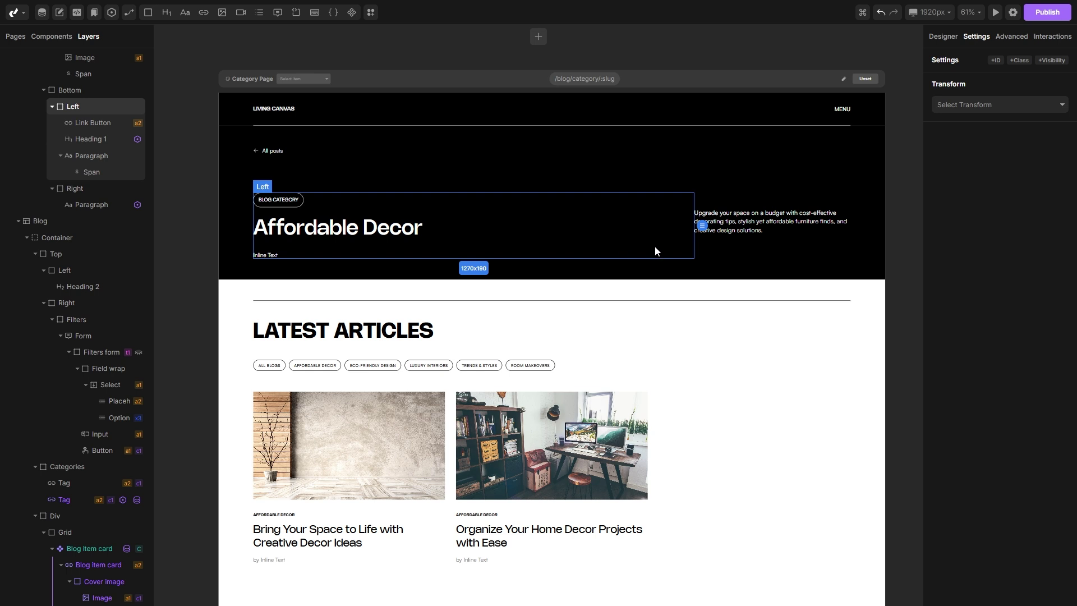
click(699, 265)
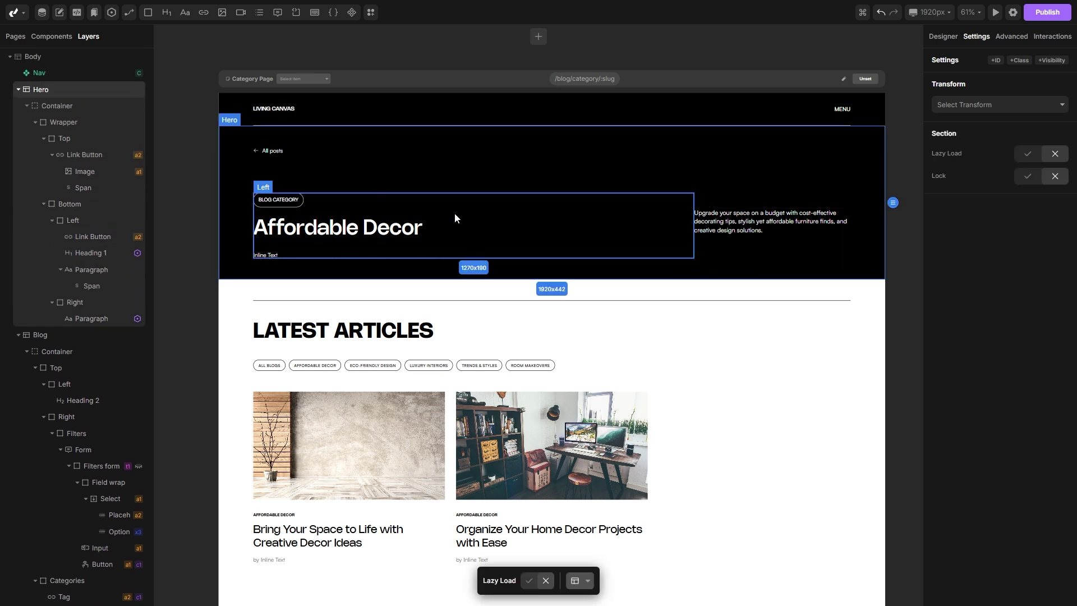